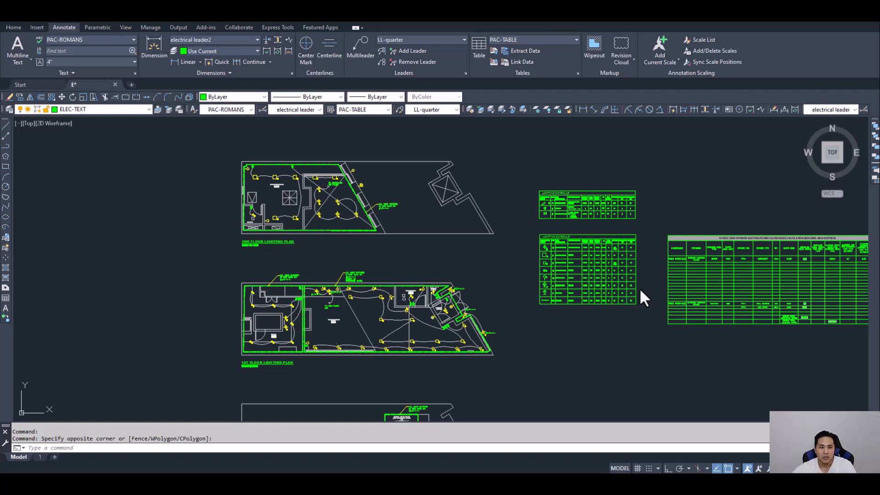
- Look over the whole electrical drawing, examining the power plans from the cellar up to the roof
scroll(511, 288, "down", 3)
scroll(395, 192, "down", 3)
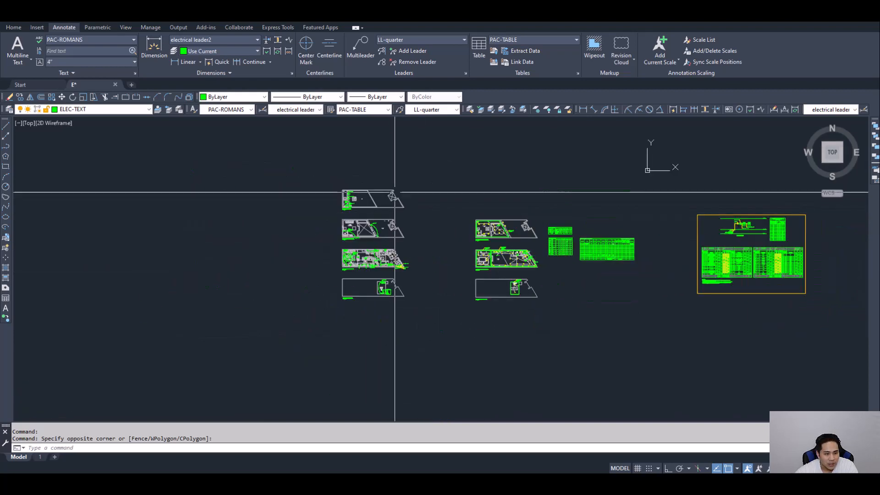
scroll(391, 190, "up", 3)
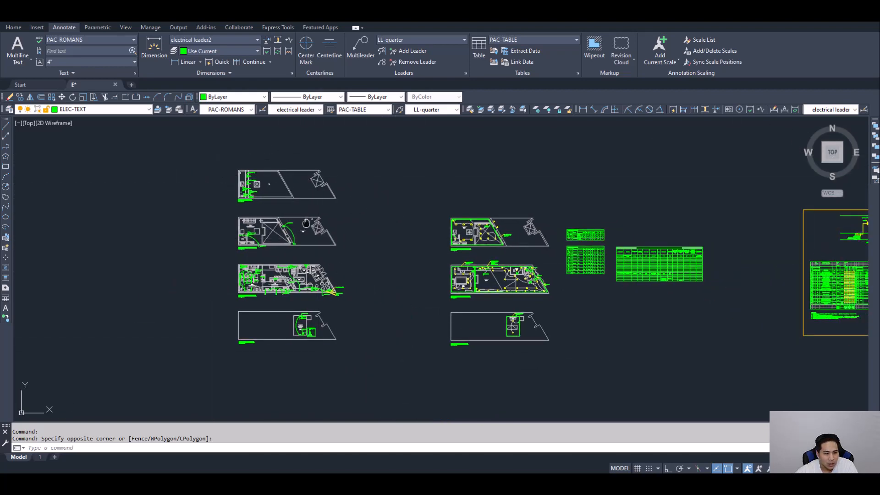
scroll(281, 181, "up", 5)
scroll(362, 293, "up", 4)
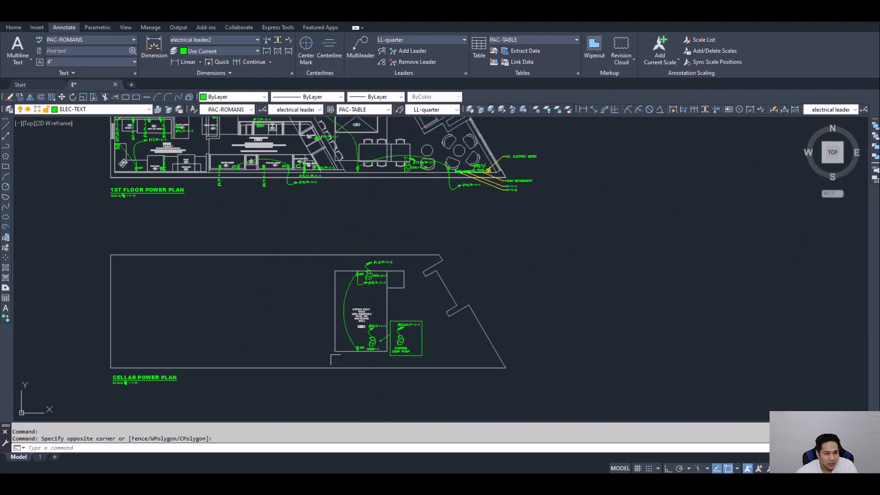
middle_click_drag(221, 197, 256, 297)
middle_click_drag(281, 189, 337, 373)
middle_click_drag(295, 185, 324, 389)
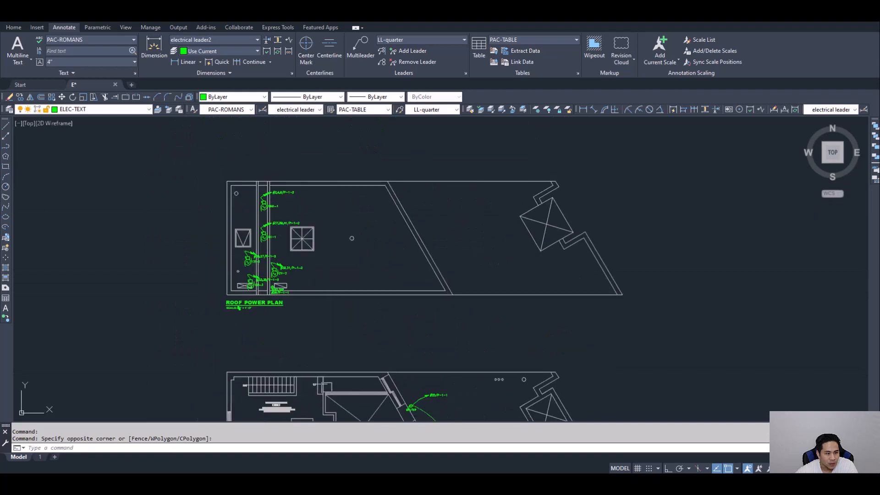
- Examine the 2nd floor power plan, including the accessory storage area, its air handler and receptacle circuits
middle_click_drag(443, 360, 403, 194)
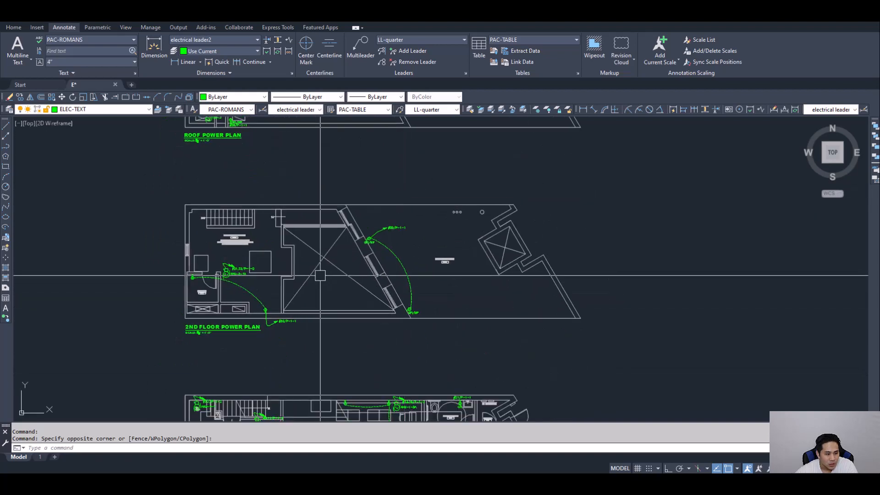
middle_click_drag(295, 275, 316, 267)
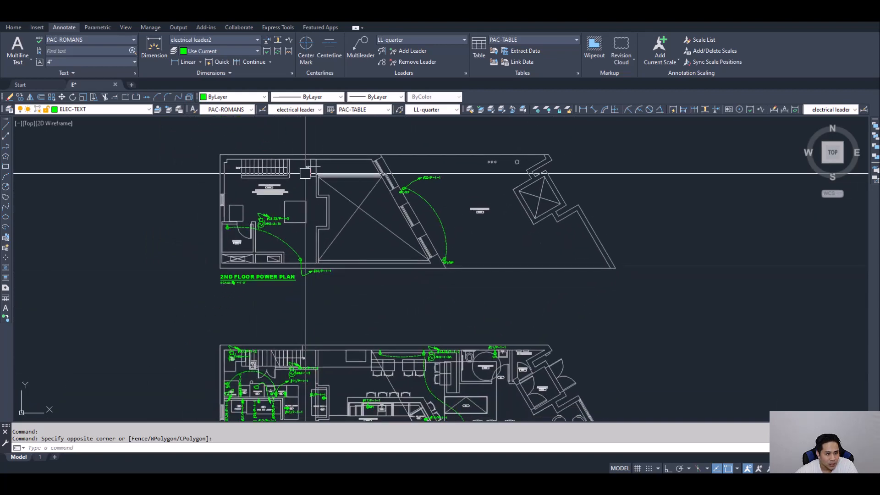
scroll(308, 174, "up", 2)
middle_click_drag(317, 208, 375, 207)
scroll(386, 188, "up", 2)
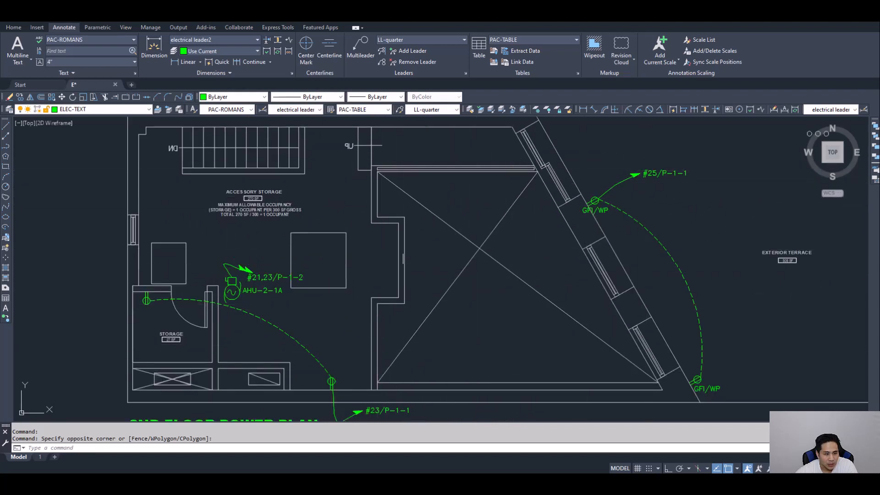
middle_click_drag(427, 268, 417, 236)
middle_click_drag(346, 277, 323, 341)
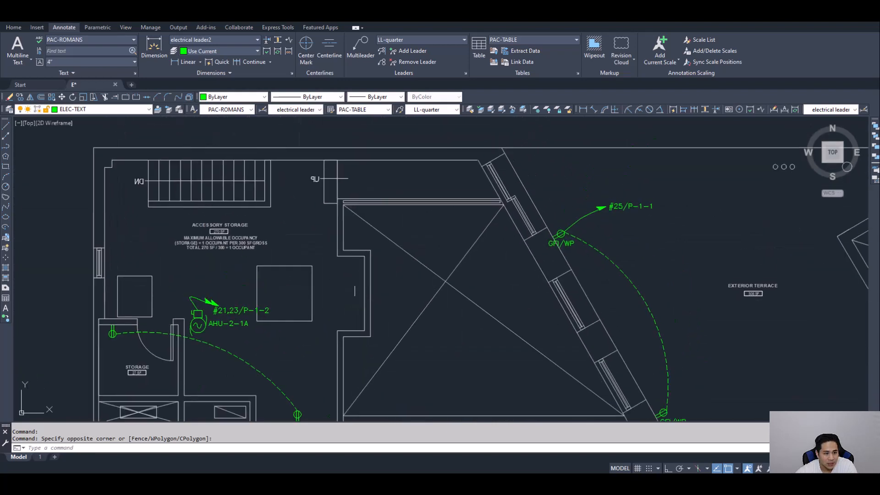
scroll(413, 303, "down", 5)
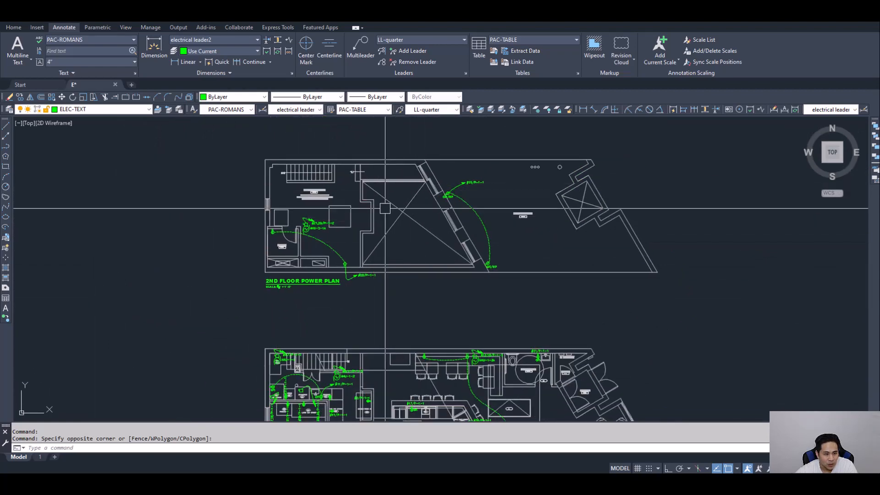
scroll(386, 211, "up", 4)
scroll(434, 204, "down", 6)
- Examine the equipment and receptacle circuits of the kitchen and restaurant/bar on the 1st floor power plan
mouse_move(439, 307)
middle_mouse_down()
mouse_move(427, 206)
mouse_move(420, 291)
middle_mouse_up()
scroll(427, 208, "up", 4)
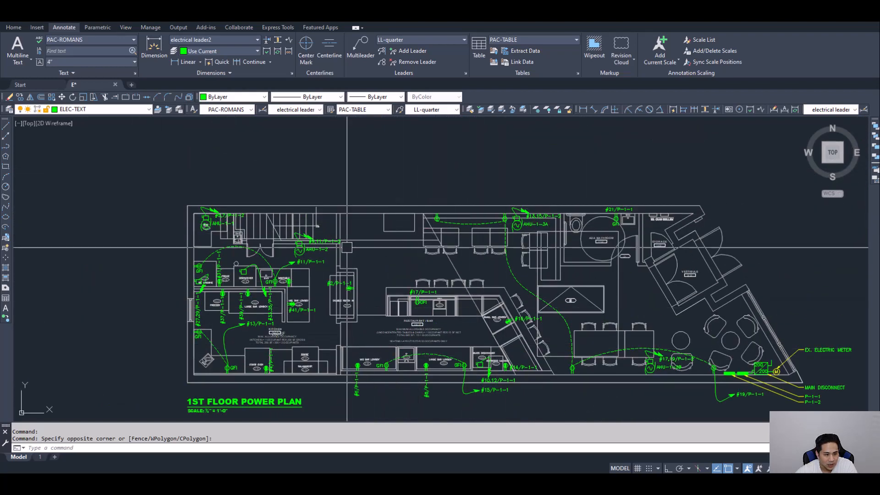
scroll(362, 298, "up", 2)
scroll(381, 258, "down", 2)
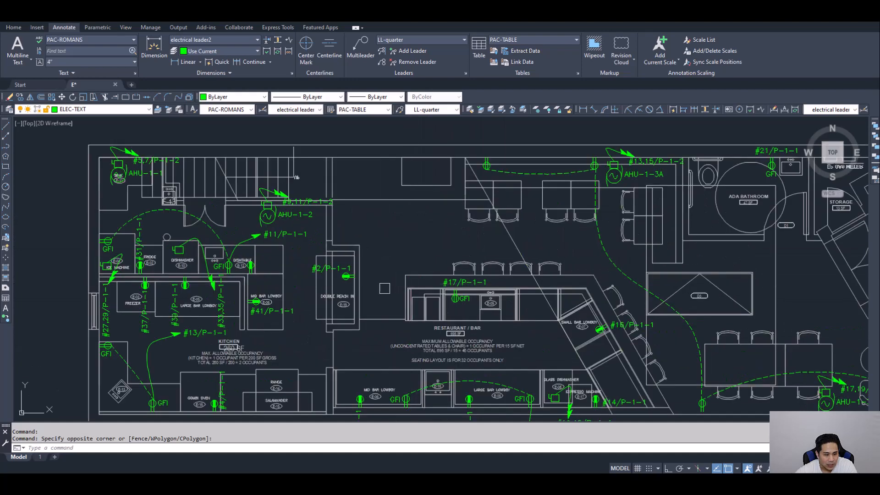
scroll(403, 212, "down", 3)
middle_click_drag(403, 213, 386, 305)
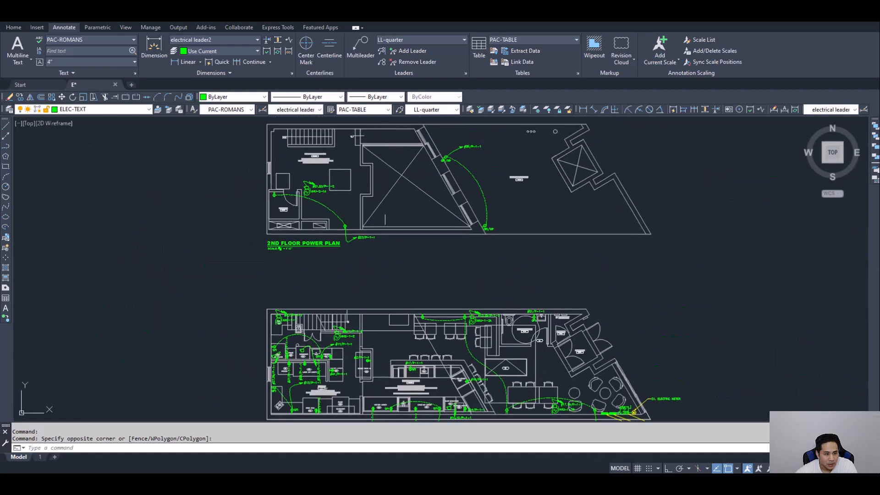
- Inspect the GFI/WP receptacles and their circuit tag along the exterior terrace wall on the 2nd floor power plan
middle_click_drag(391, 178, 467, 256)
scroll(383, 247, "up", 4)
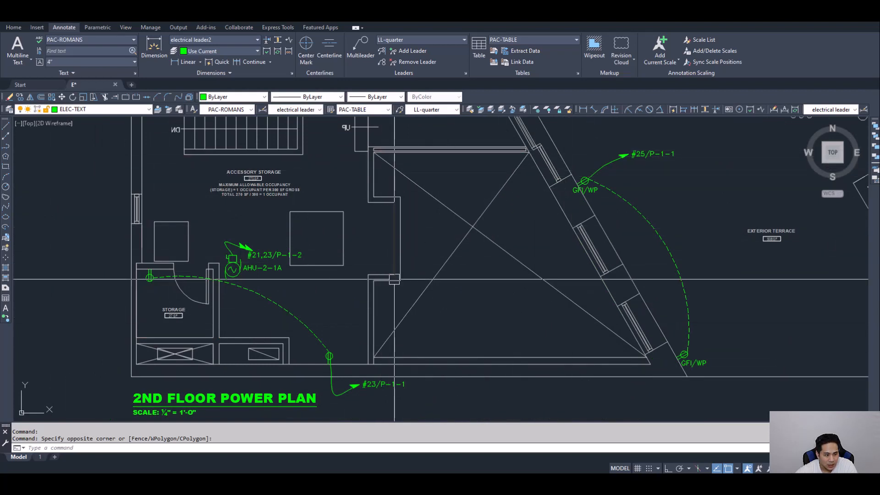
scroll(186, 322, "down", 2)
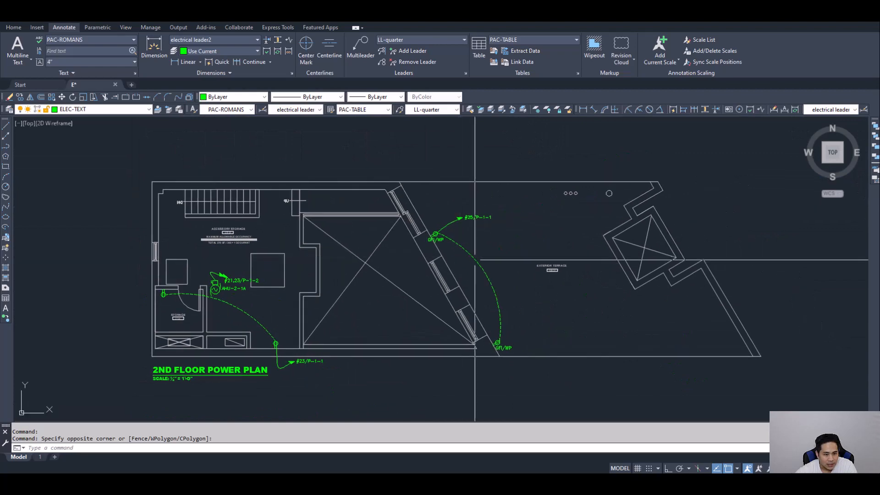
scroll(557, 265, "up", 4)
scroll(563, 262, "down", 2)
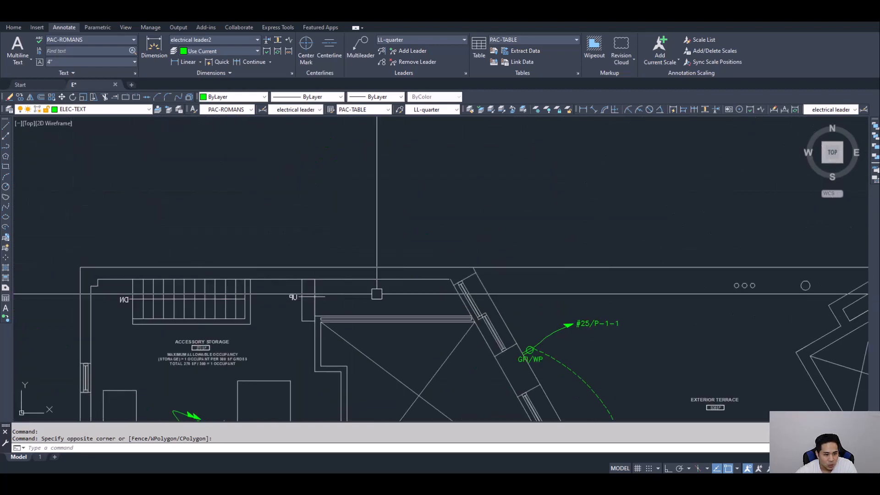
middle_click_drag(589, 290, 407, 135)
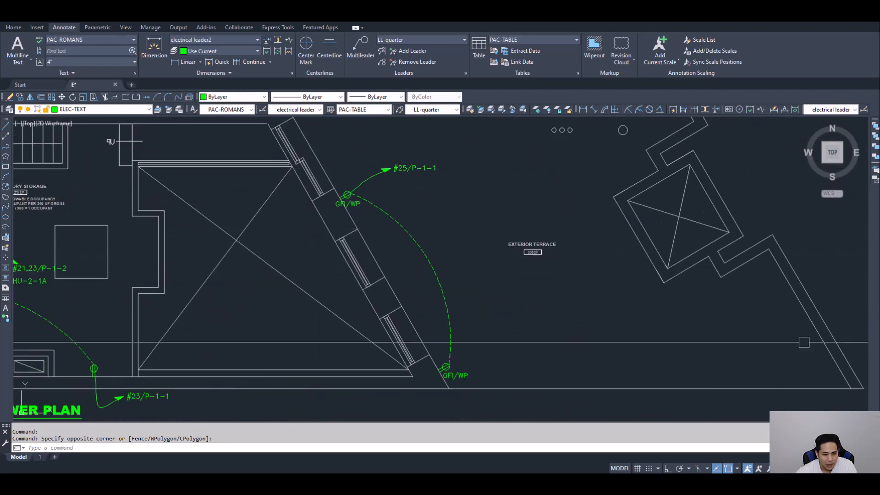
scroll(353, 206, "up", 4)
scroll(346, 232, "down", 1)
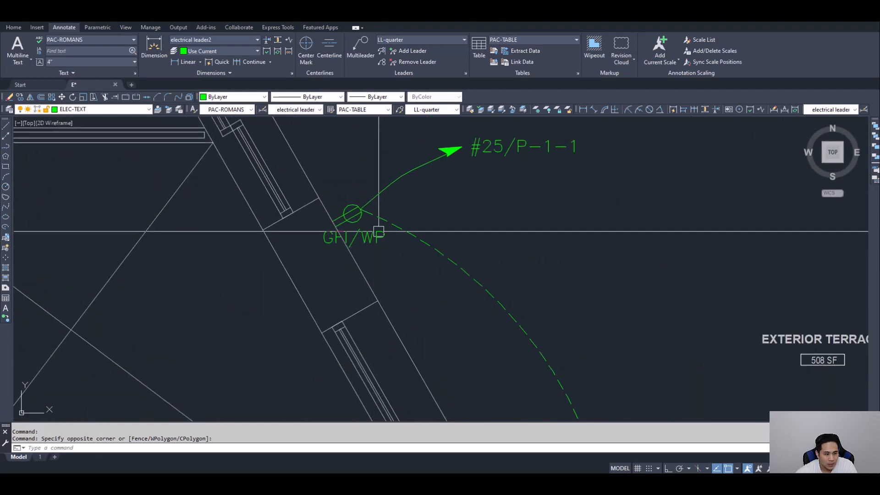
- Look over the set of lighting plans and the schedules placed beside the power plans
scroll(399, 246, "down", 5)
middle_click_drag(509, 291, 393, 278)
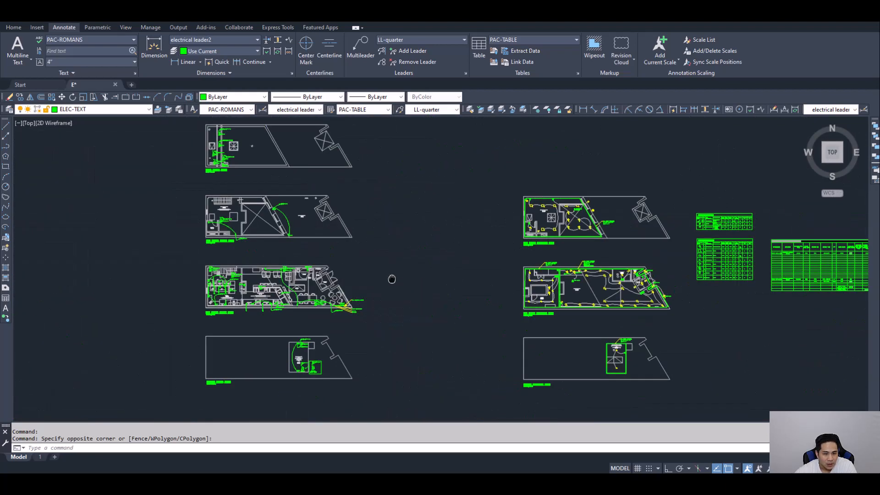
mouse_move(454, 310)
middle_mouse_down()
mouse_move(398, 328)
mouse_move(348, 328)
middle_mouse_up()
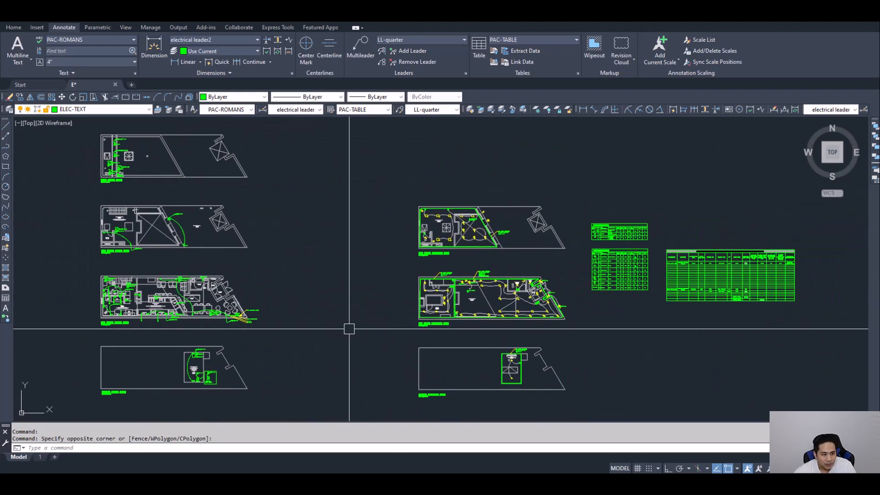
middle_click_drag(413, 252, 353, 247)
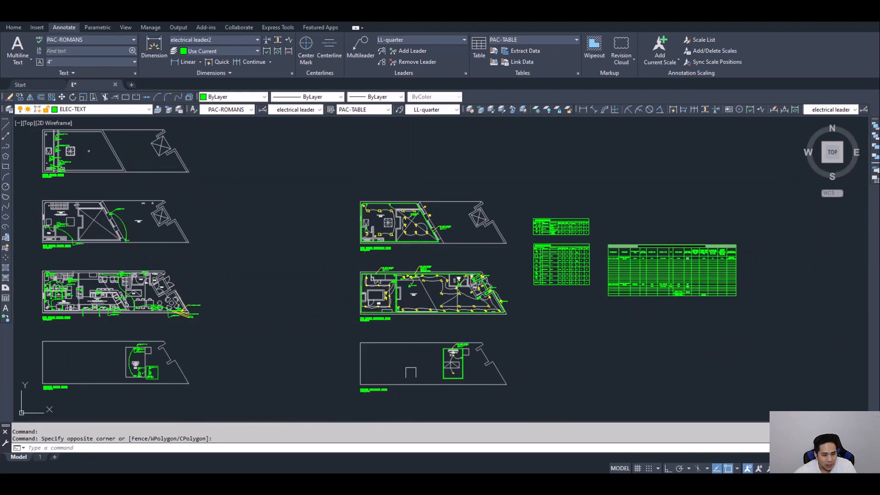
middle_click_drag(504, 335, 467, 330)
mouse_move(392, 316)
middle_mouse_down()
mouse_move(393, 324)
mouse_move(418, 320)
middle_mouse_up()
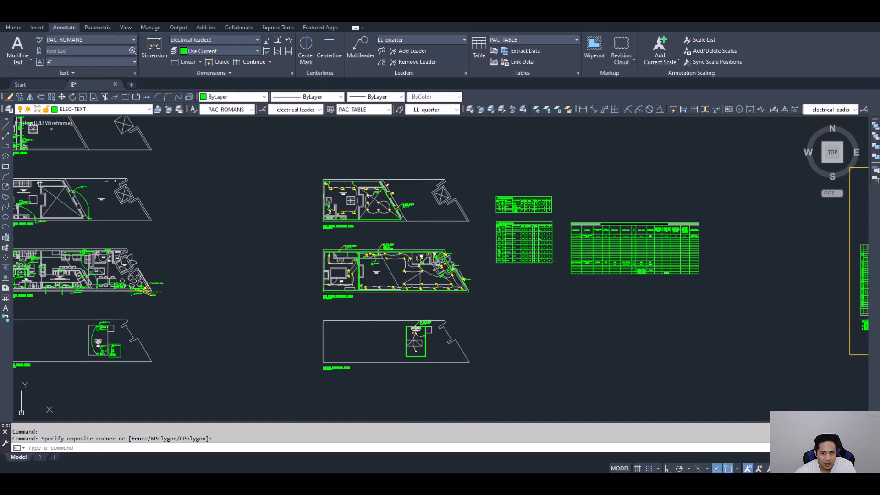
- Examine the P1 fixtures, switch wiring and zone note in the existing utility space on the cellar lighting plan
scroll(439, 316, "up", 8)
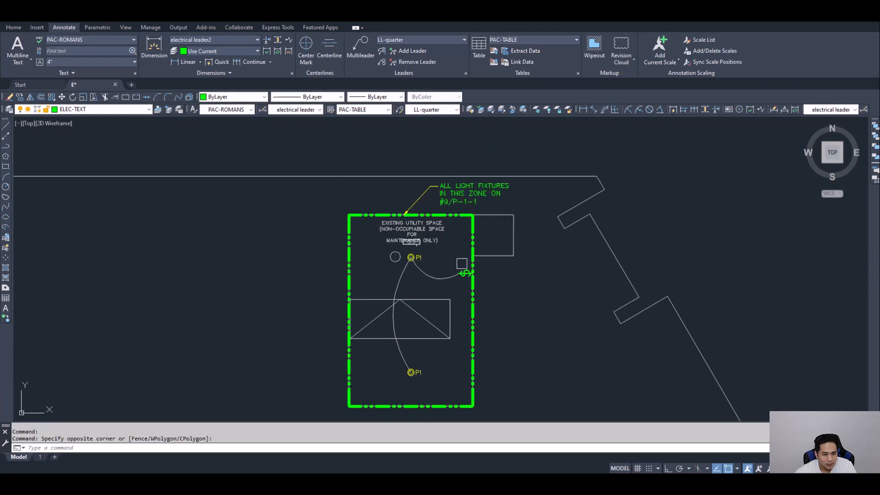
scroll(463, 263, "up", 4)
scroll(444, 284, "down", 2)
middle_click_drag(443, 284, 588, 209)
scroll(554, 229, "up", 2)
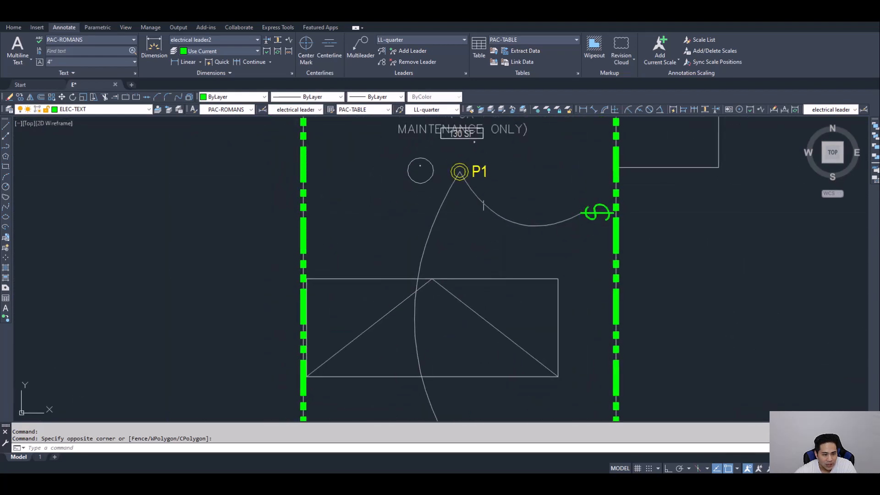
middle_click_drag(445, 303, 438, 238)
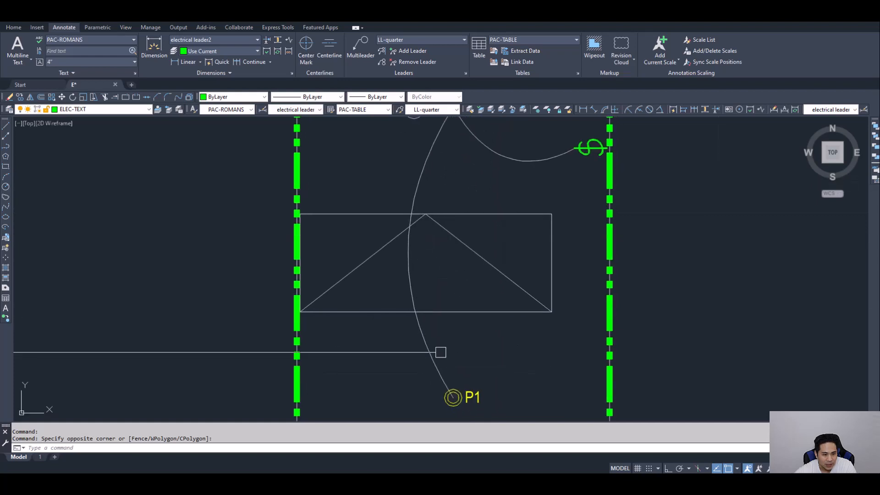
scroll(441, 288, "down", 2)
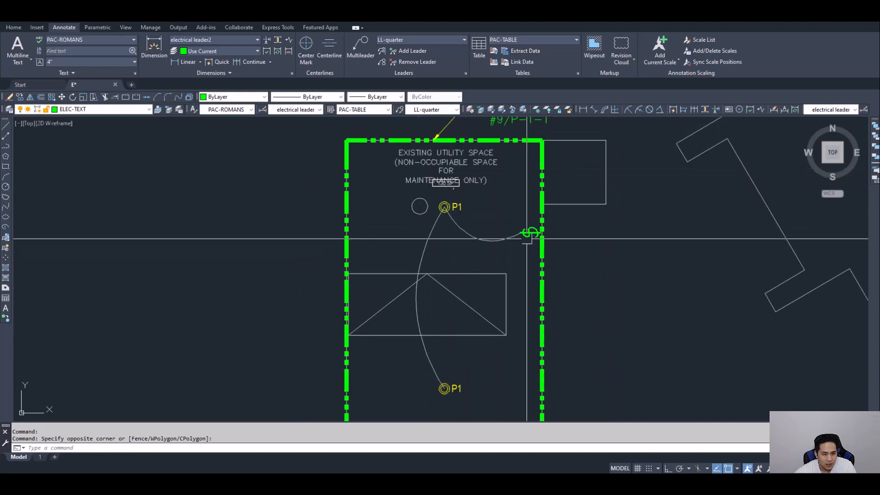
scroll(532, 232, "up", 4)
scroll(514, 216, "down", 4)
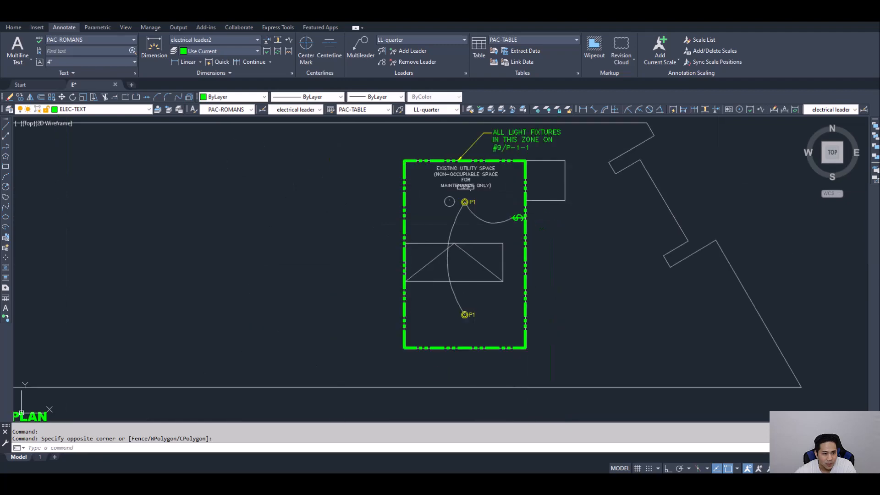
- Examine the kitchen's P1 and P3 fixtures and their switch wiring on the 1st floor lighting plan
middle_click_drag(449, 151, 449, 407)
scroll(449, 241, "down", 2)
mouse_move(449, 182)
middle_mouse_down()
mouse_move(454, 256)
mouse_move(497, 264)
middle_mouse_up()
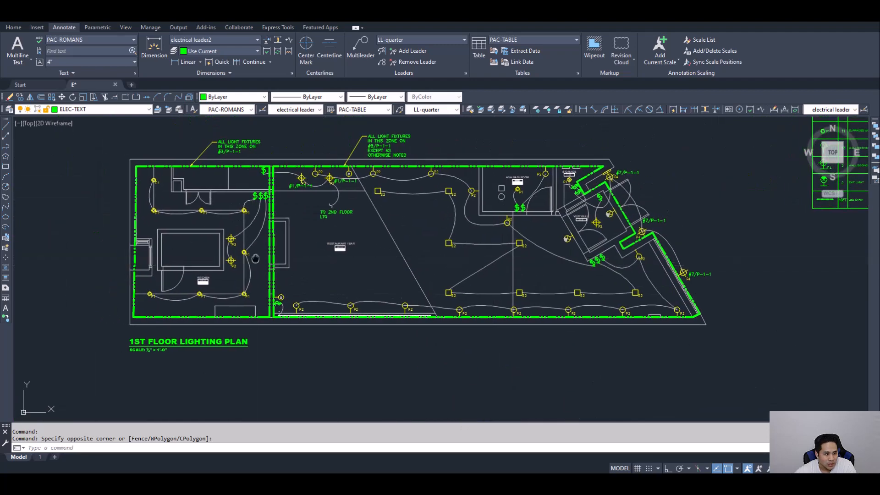
middle_click_drag(255, 257, 412, 257)
scroll(356, 229, "up", 2)
scroll(383, 273, "up", 4)
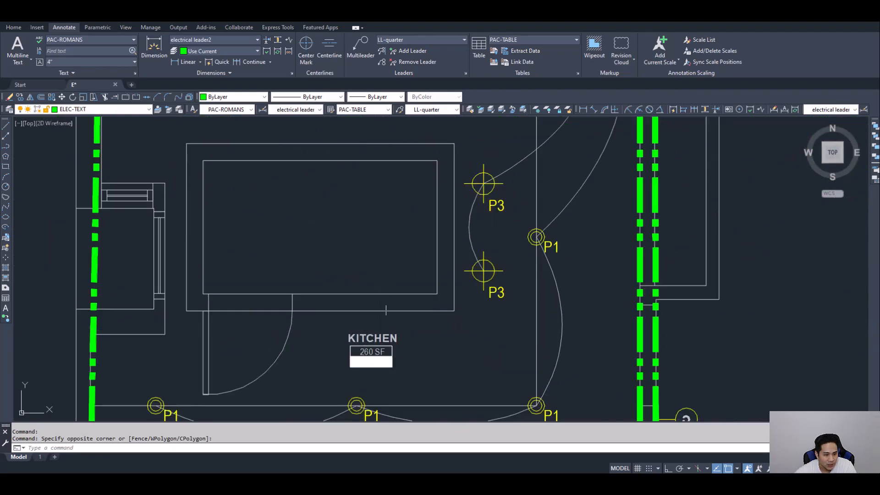
scroll(386, 321, "down", 2)
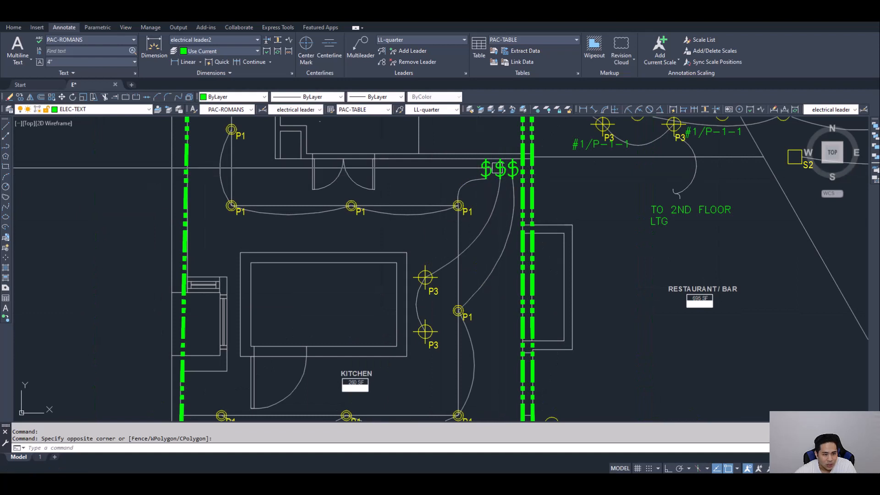
middle_click_drag(495, 184, 526, 200)
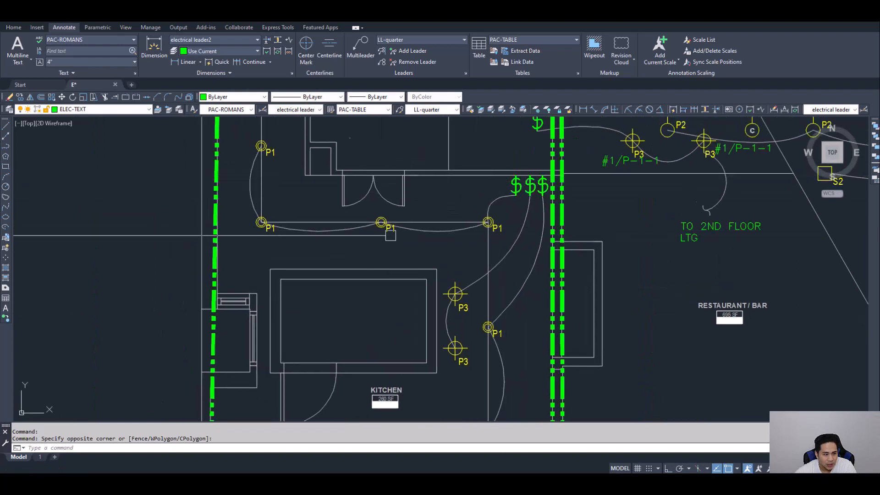
middle_click_drag(434, 241, 389, 206)
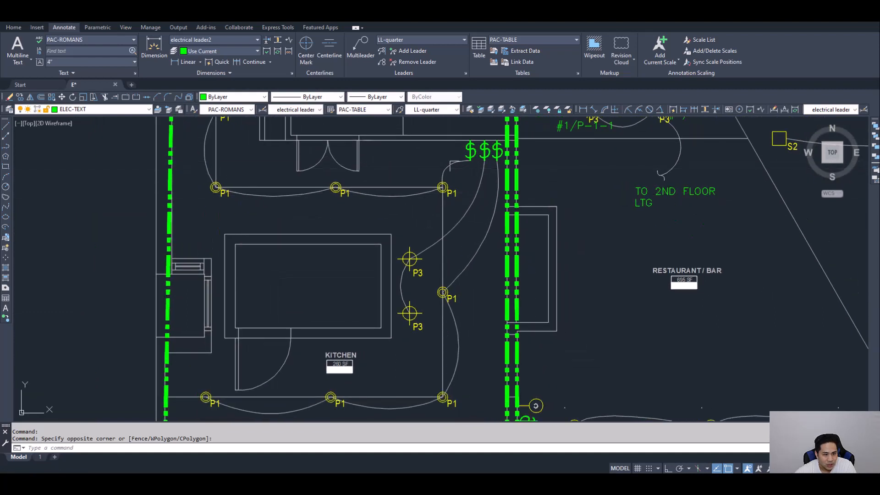
- Examine the restaurant/bar zone and its fixture layout on the 1st floor lighting plan
scroll(440, 231, "down", 4)
scroll(379, 283, "up", 2)
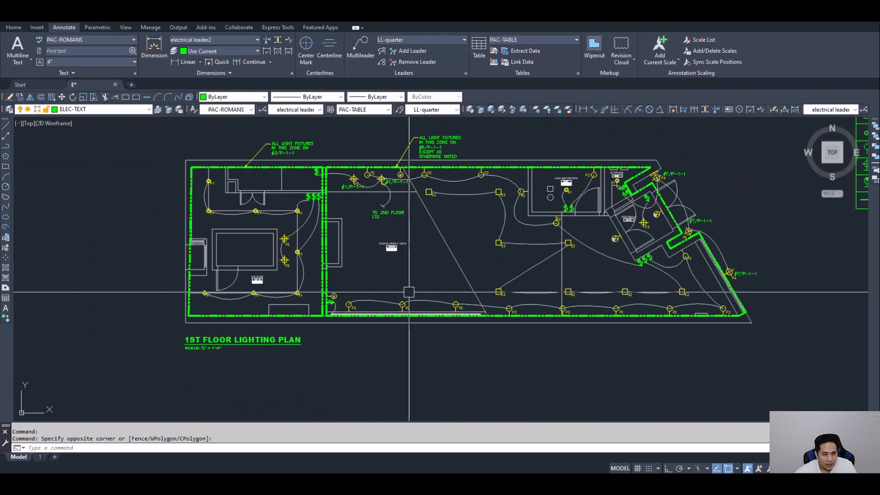
middle_click_drag(379, 284, 366, 303)
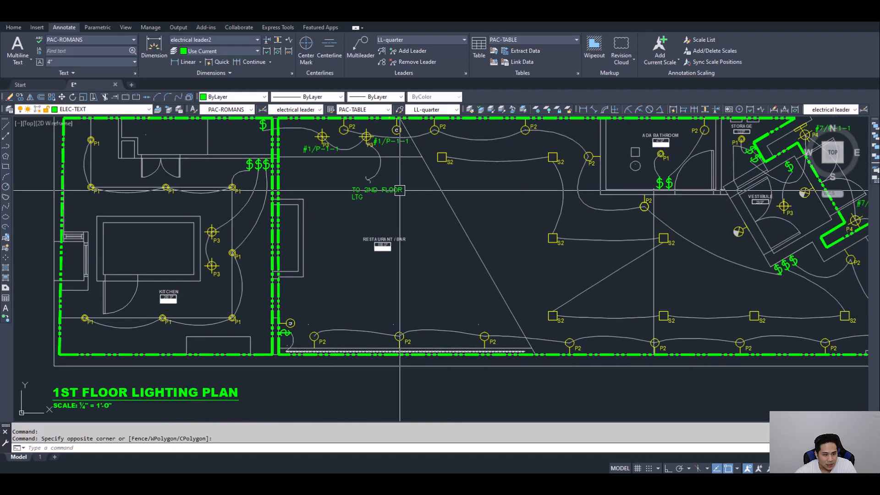
scroll(381, 247, "up", 4)
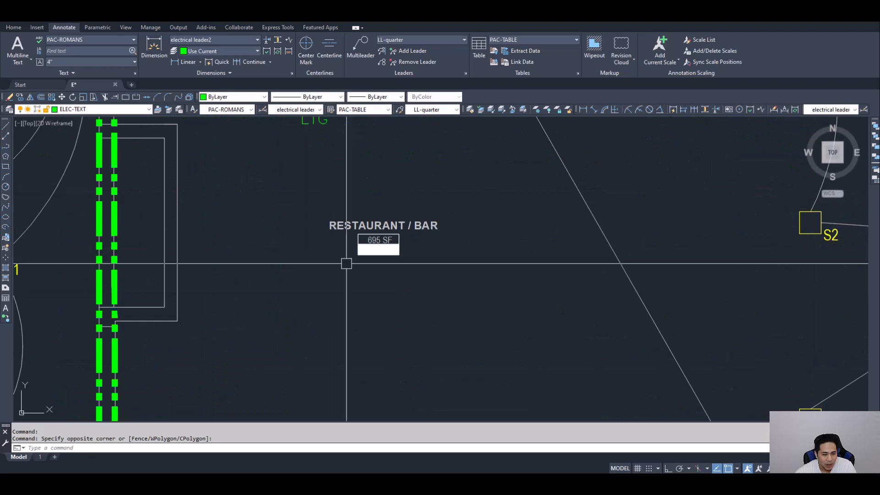
scroll(346, 275, "down", 6)
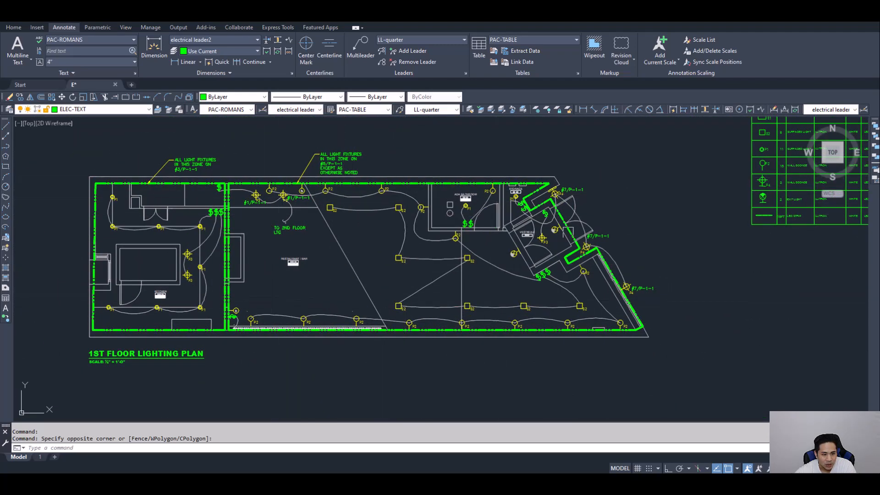
- Examine the circuits, receptacles and equipment connections in the restaurant/bar area on the 1st floor power plan
middle_click_drag(498, 265, 539, 270)
scroll(342, 271, "down", 4)
middle_click_drag(303, 276, 670, 272)
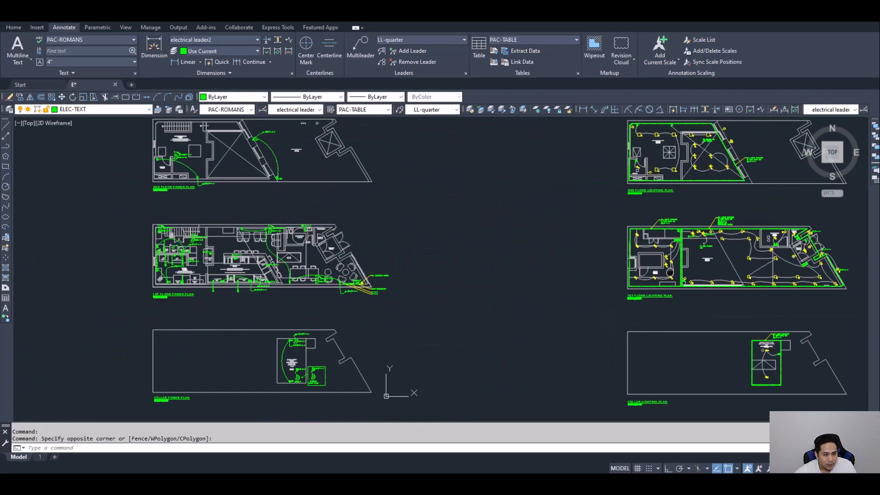
scroll(299, 262, "up", 5)
middle_click_drag(298, 263, 456, 268)
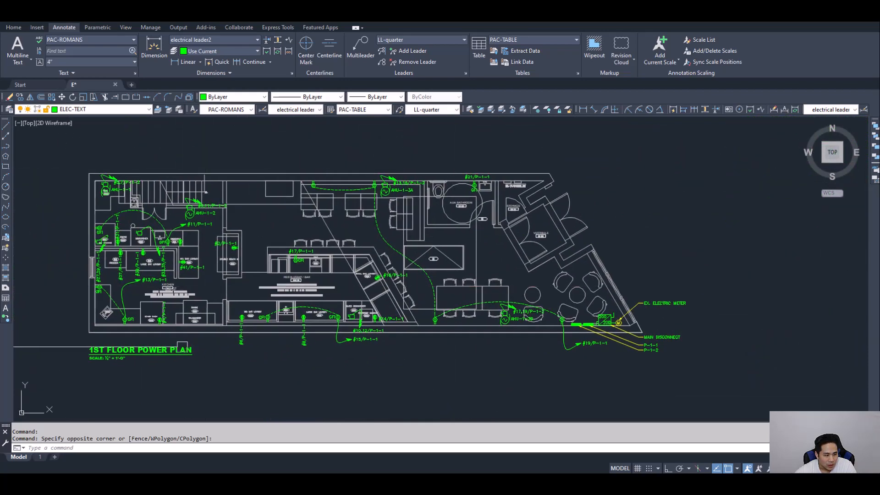
middle_click_drag(436, 316, 389, 337)
scroll(386, 314, "up", 2)
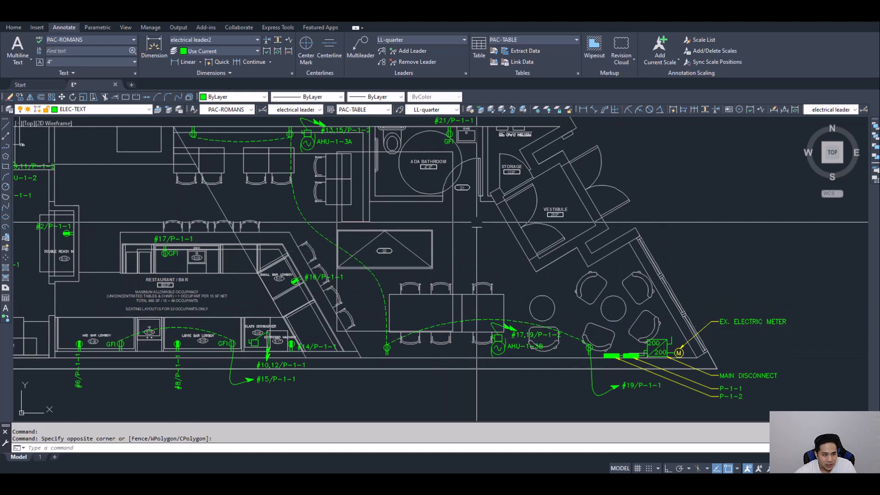
middle_click_drag(192, 222, 403, 213)
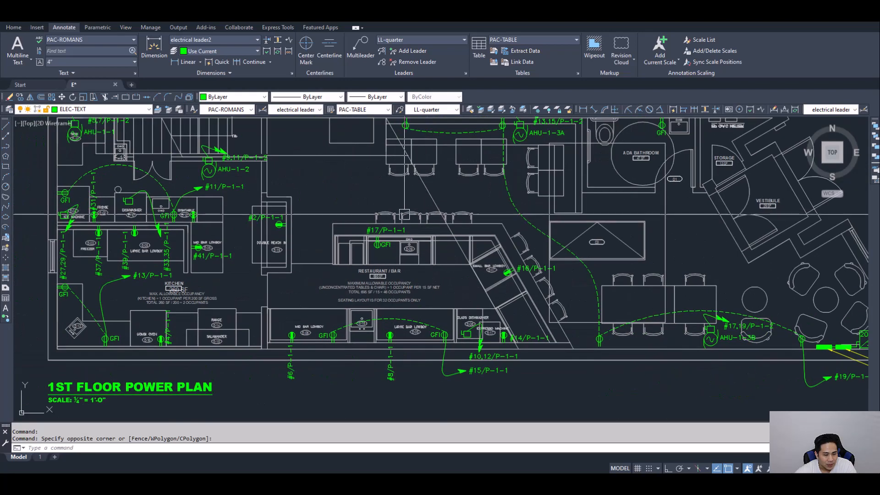
scroll(413, 219, "up", 2)
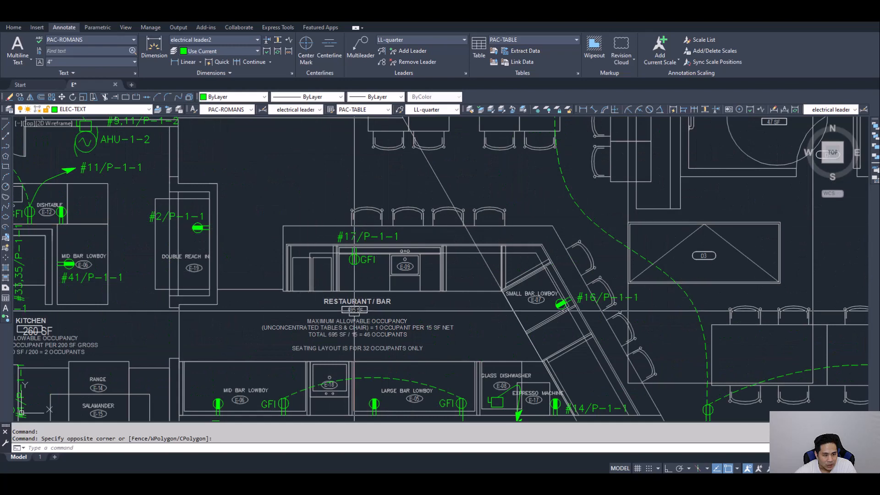
middle_click_drag(432, 290, 350, 304)
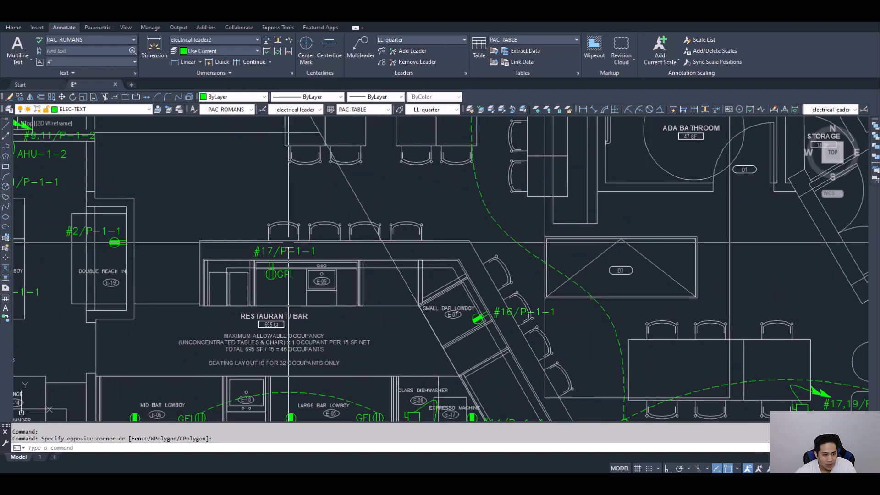
- Examine the AHU-2-1A connection and the receptacle wiring around the accessory storage on the 2nd floor power plan
scroll(540, 273, "down", 8)
middle_click_drag(540, 273, 298, 271)
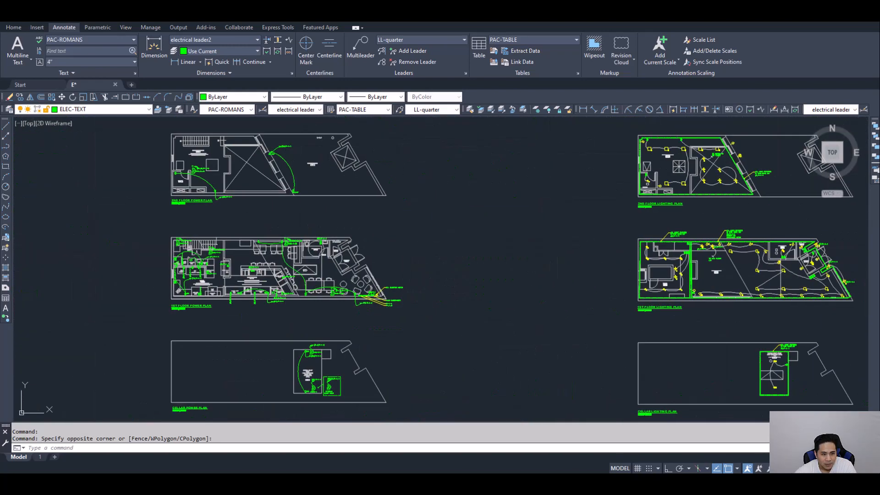
middle_click_drag(633, 261, 331, 262)
middle_click_drag(206, 232, 832, 352)
scroll(534, 288, "up", 8)
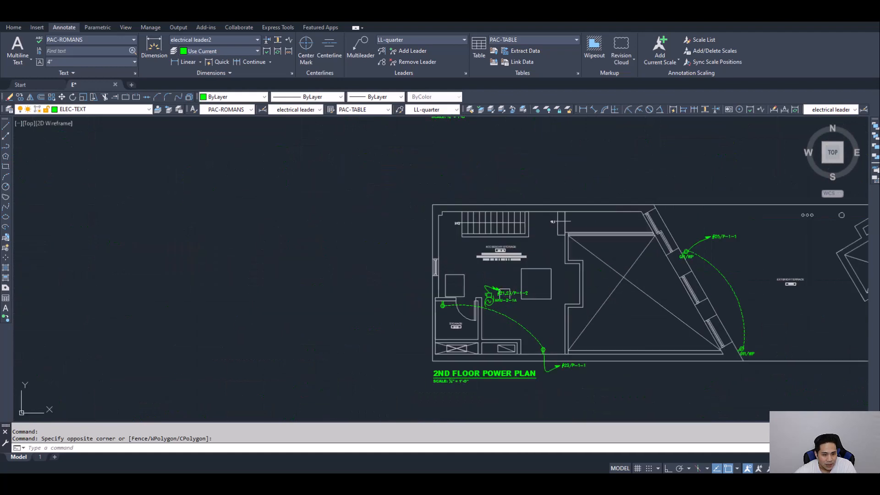
middle_click_drag(531, 242, 517, 263)
middle_click_drag(479, 350, 460, 332)
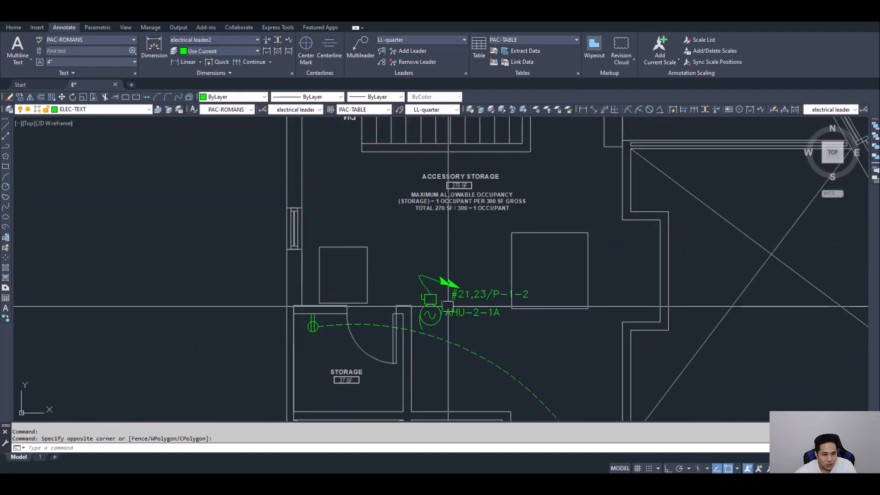
middle_click_drag(471, 260, 432, 238)
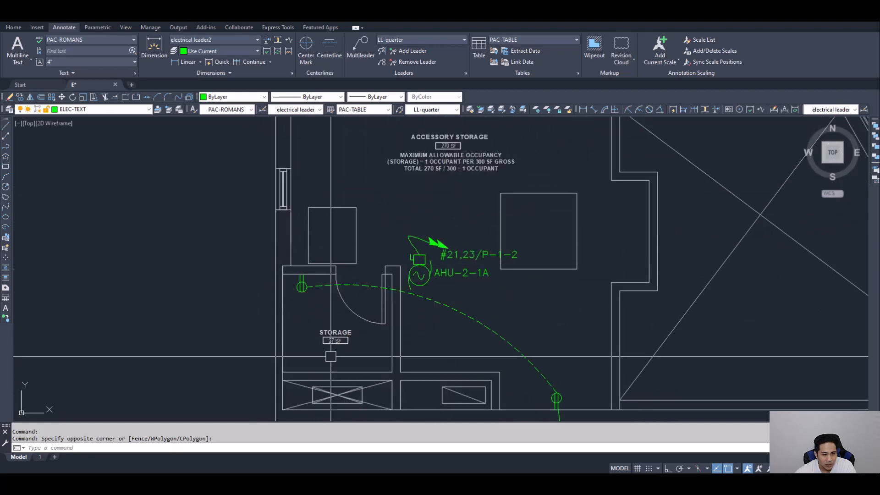
- Look over the lighting plans of all floors together with the fixture schedules and the lighting power allowance table beside them
scroll(421, 241, "down", 5)
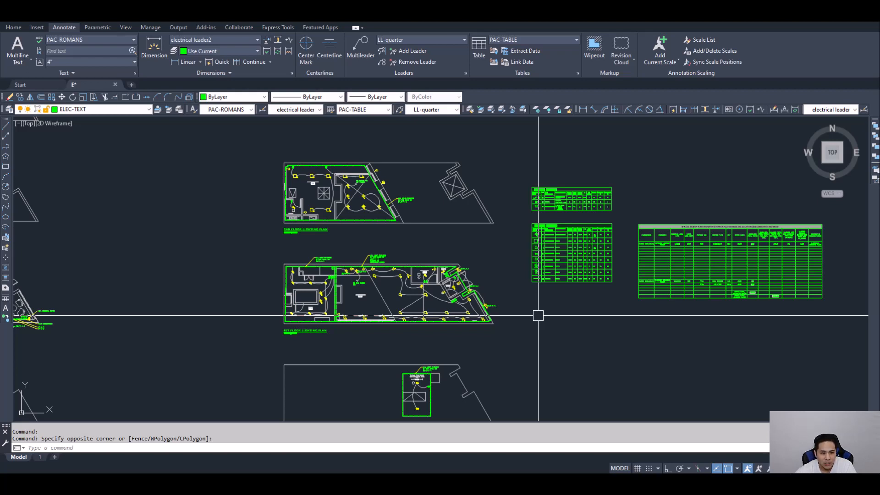
middle_click_drag(531, 305, 539, 320)
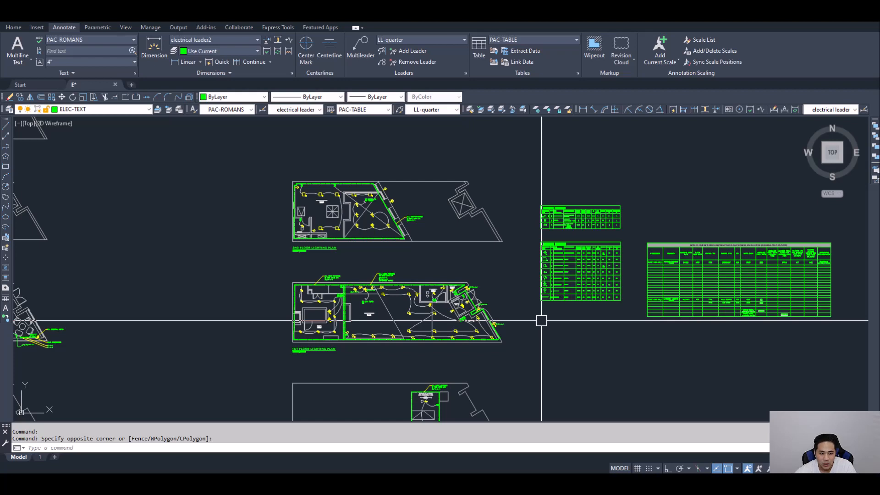
middle_click_drag(528, 314, 534, 311)
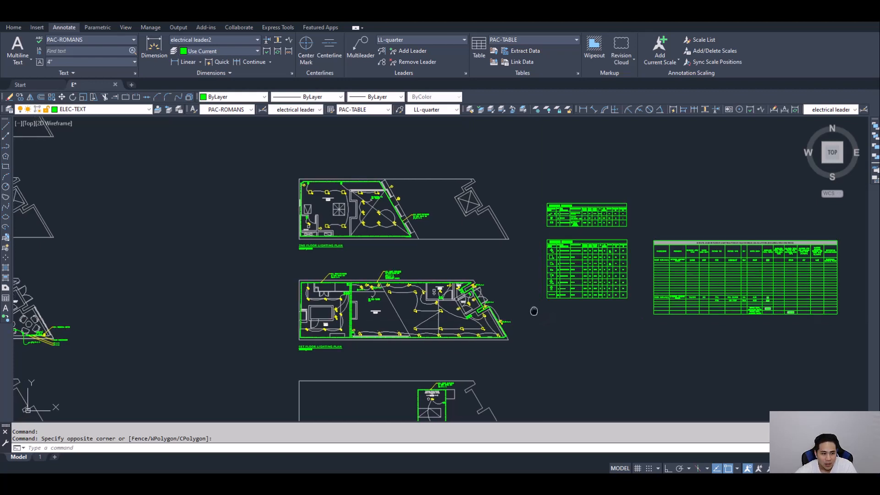
mouse_move(462, 304)
middle_mouse_down()
mouse_move(456, 311)
mouse_move(465, 283)
middle_mouse_up()
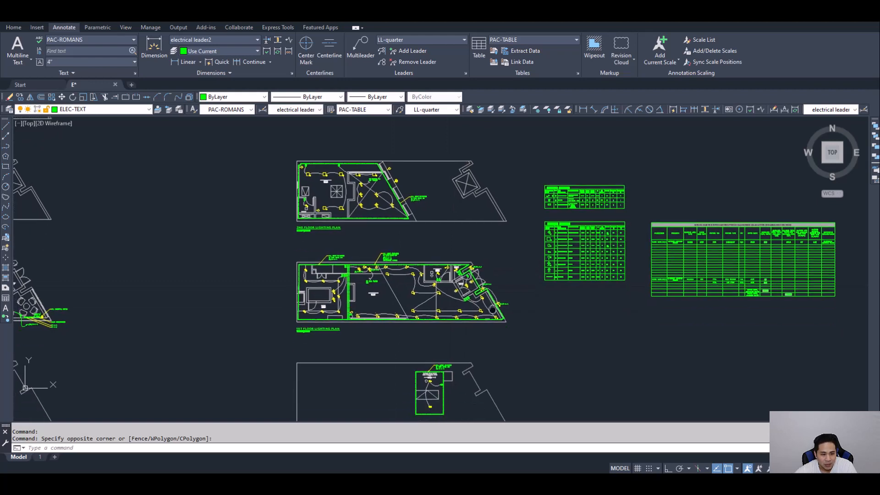
mouse_move(511, 320)
middle_mouse_down()
mouse_move(509, 338)
mouse_move(512, 329)
mouse_move(464, 331)
middle_mouse_up()
middle_click_drag(377, 289, 376, 259)
middle_click_drag(610, 323, 547, 324)
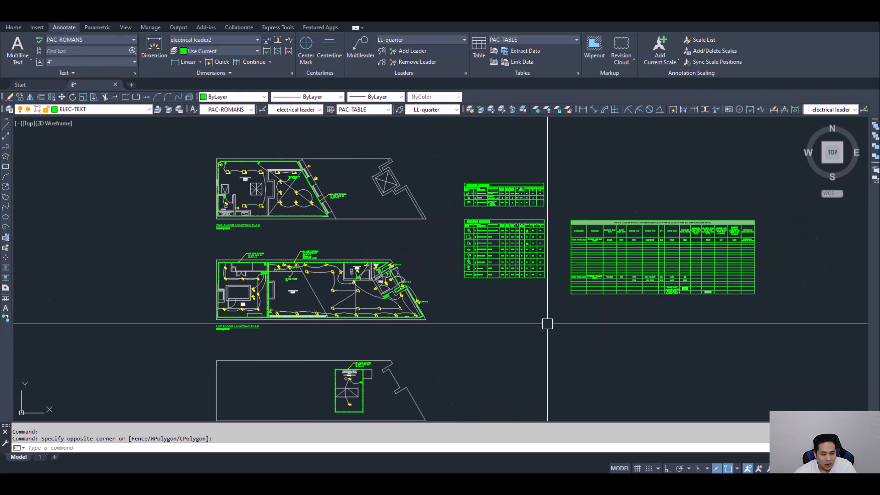
middle_click_drag(623, 330, 527, 329)
middle_click_drag(427, 320, 630, 326)
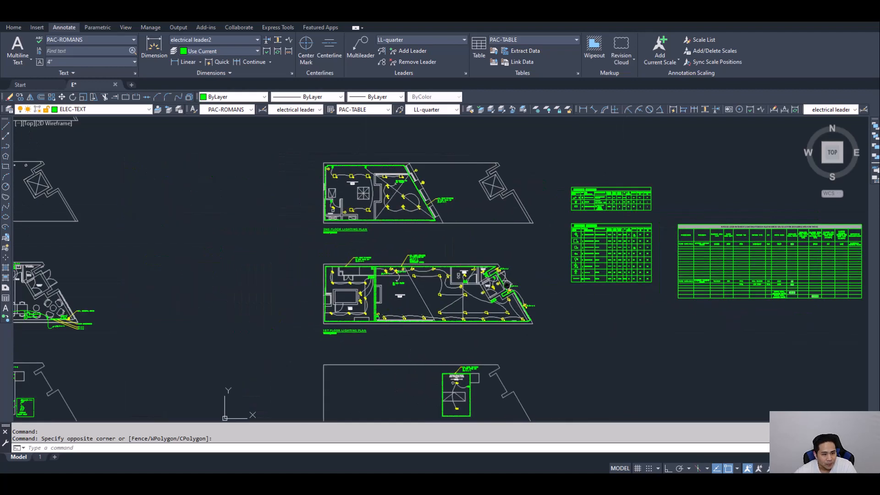
middle_click_drag(510, 233, 495, 244)
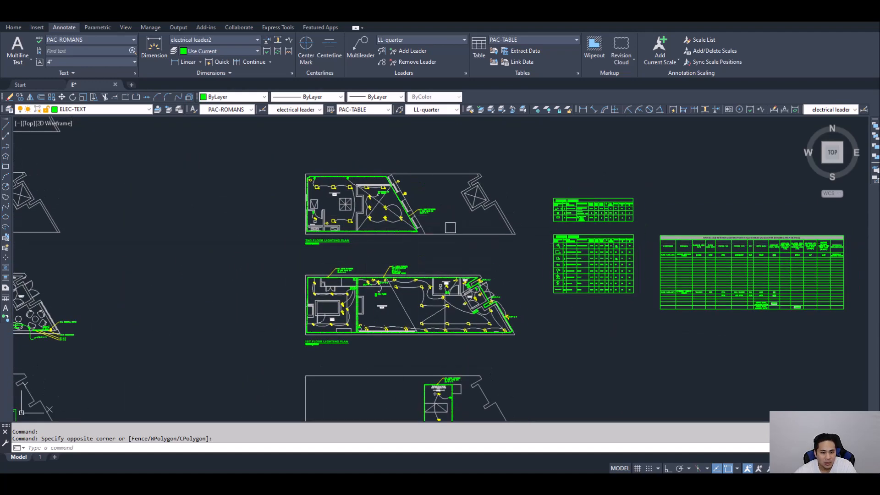
middle_click_drag(634, 282, 525, 270)
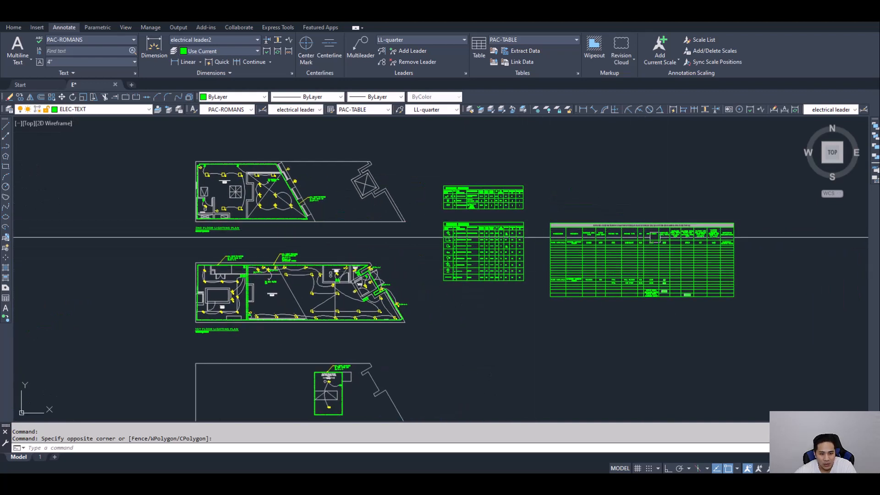
mouse_move(743, 318)
middle_mouse_down()
mouse_move(691, 314)
mouse_move(725, 312)
mouse_move(705, 313)
middle_mouse_up()
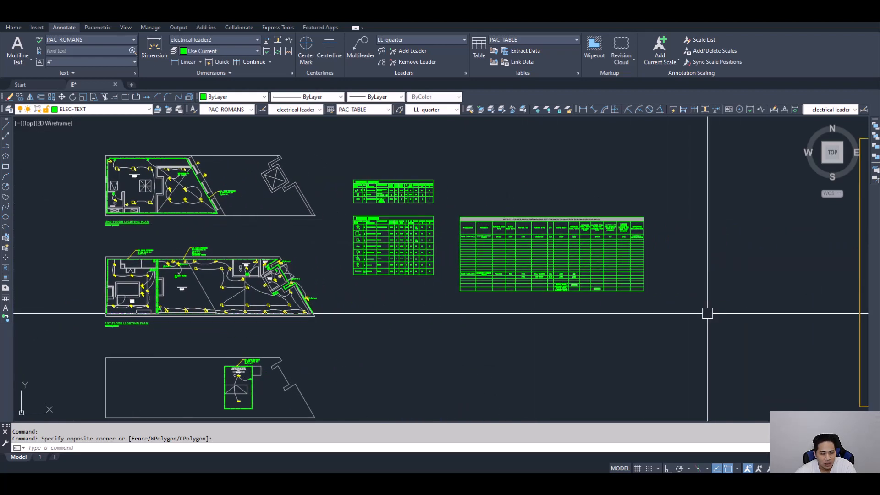
middle_click_drag(637, 304, 710, 312)
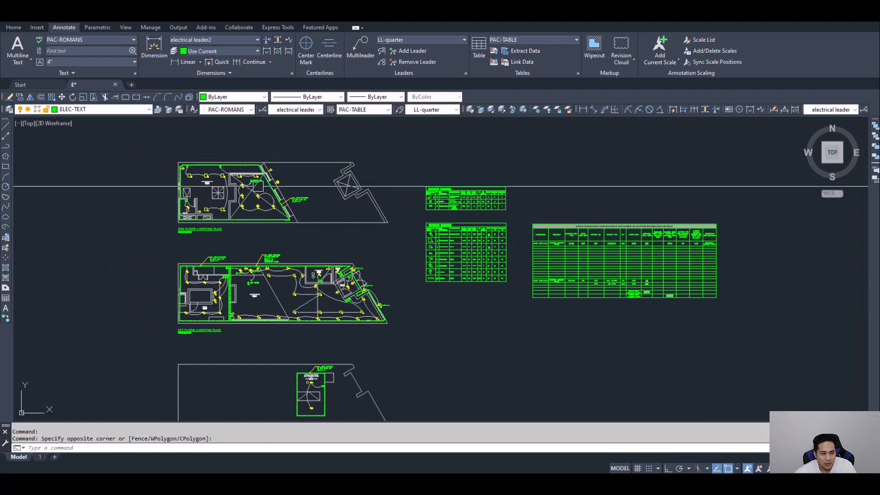
middle_click_drag(295, 302, 297, 277)
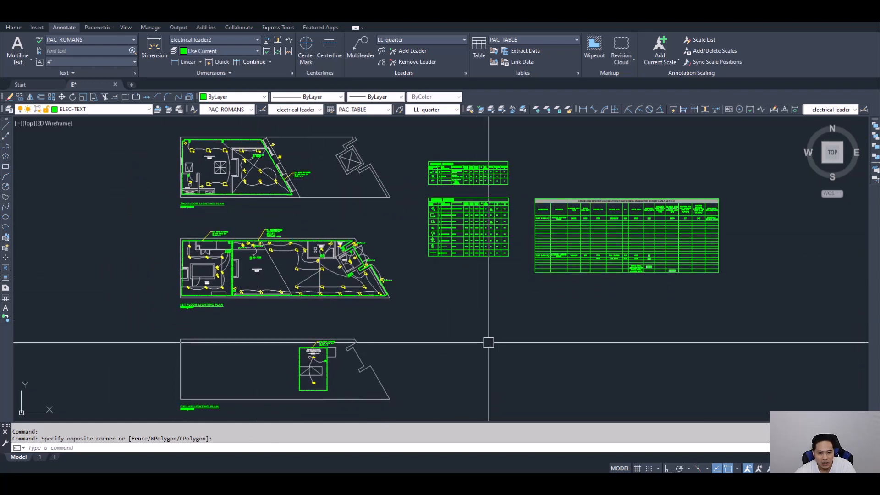
middle_click_drag(624, 341, 575, 343)
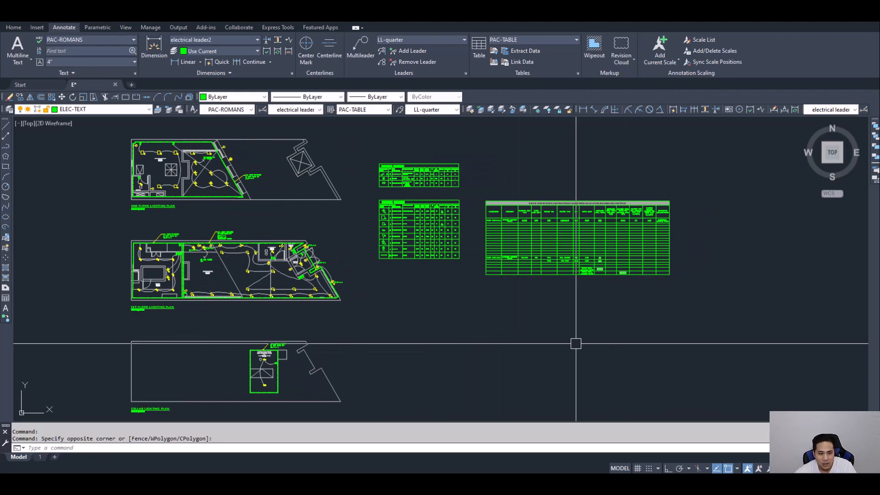
middle_click_drag(660, 335, 624, 332)
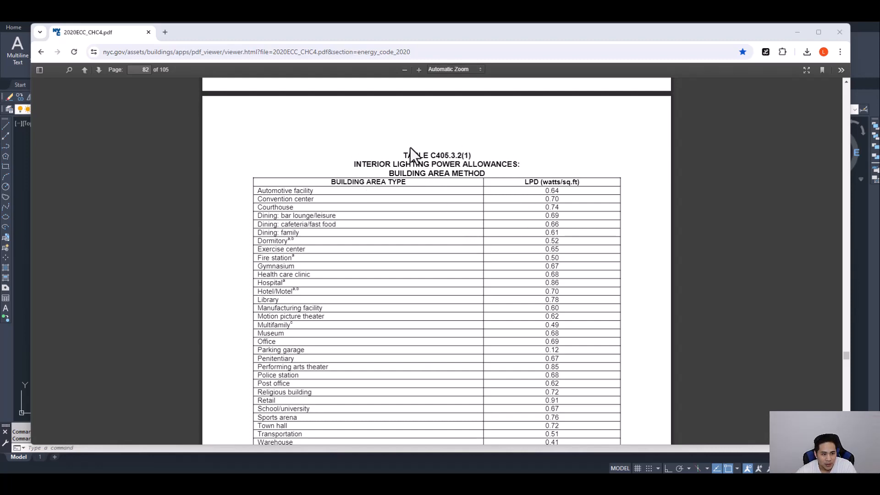
- Switch to the browser's 2020 NYC energy code PDF and compare the building area and space-by-space lighting power allowance tables
scroll(456, 226, "down", 15)
scroll(381, 296, "up", 5)
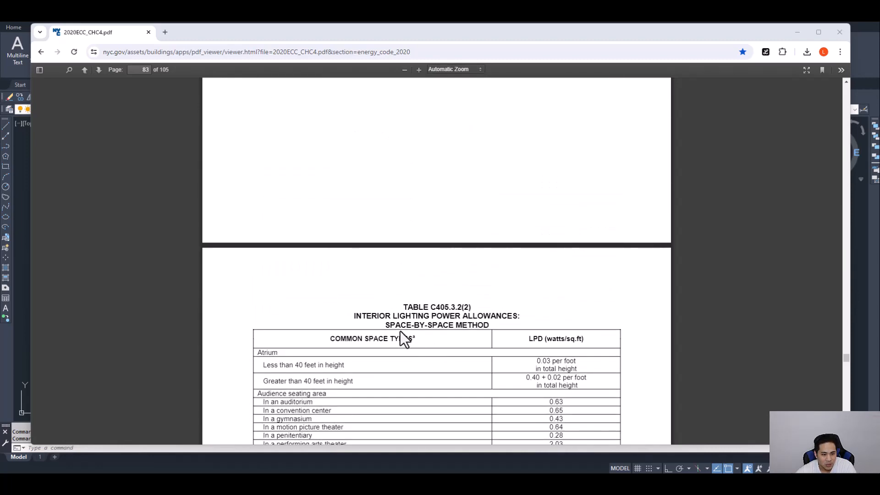
scroll(457, 253, "up", 6)
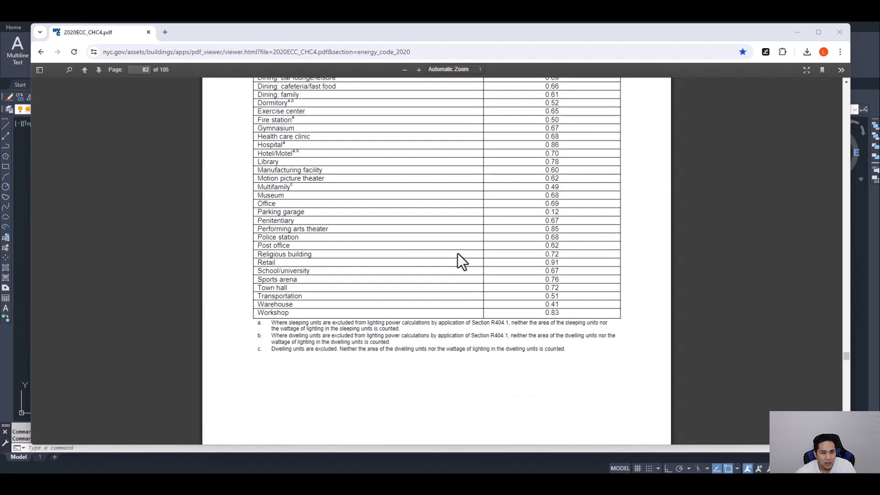
scroll(458, 253, "up", 2)
scroll(458, 253, "up", 1)
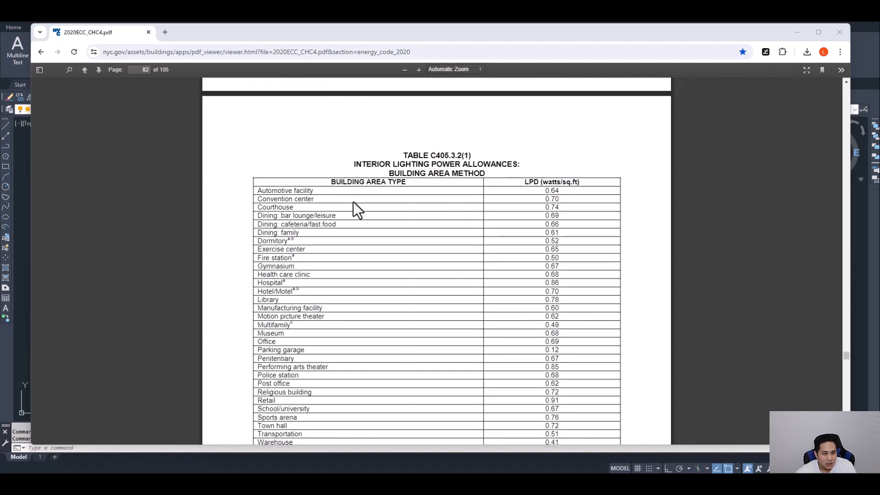
scroll(354, 201, "down", 1)
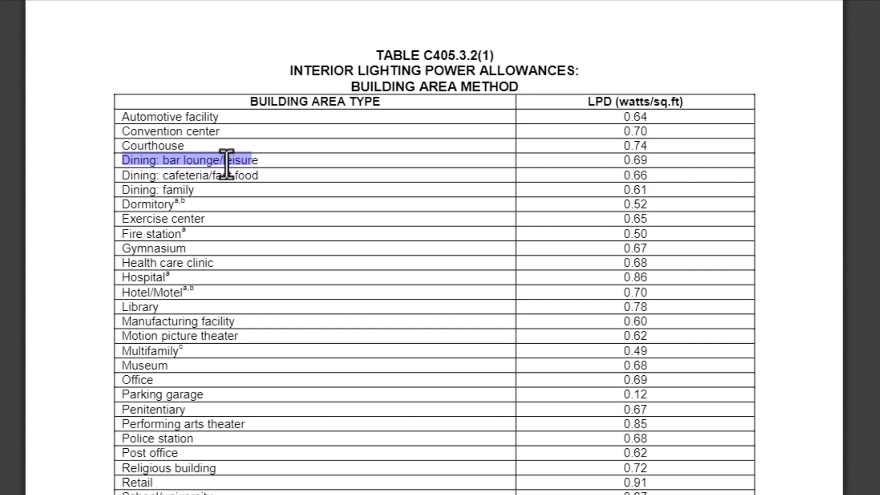
- Highlight the dining building area types in Table C405.3.2(1) and check the LPD for "Dining: bar lounge/leisure"
left_click(121, 174)
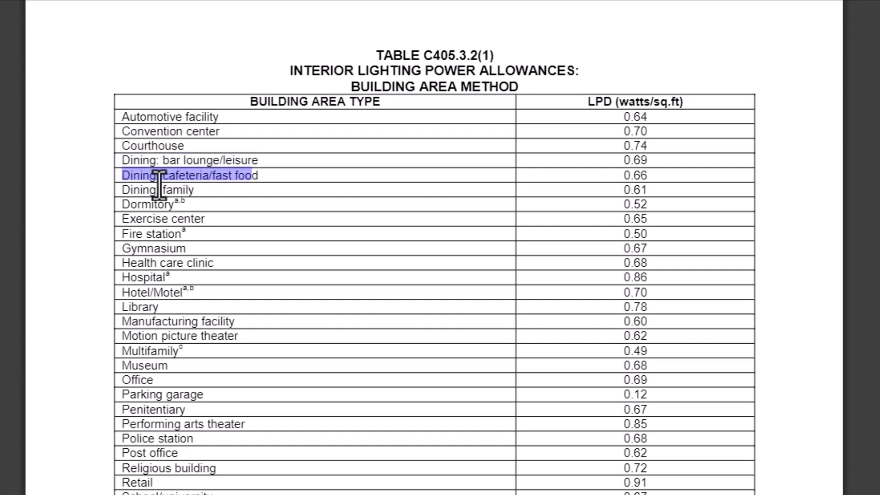
left_click_drag(129, 190, 140, 190)
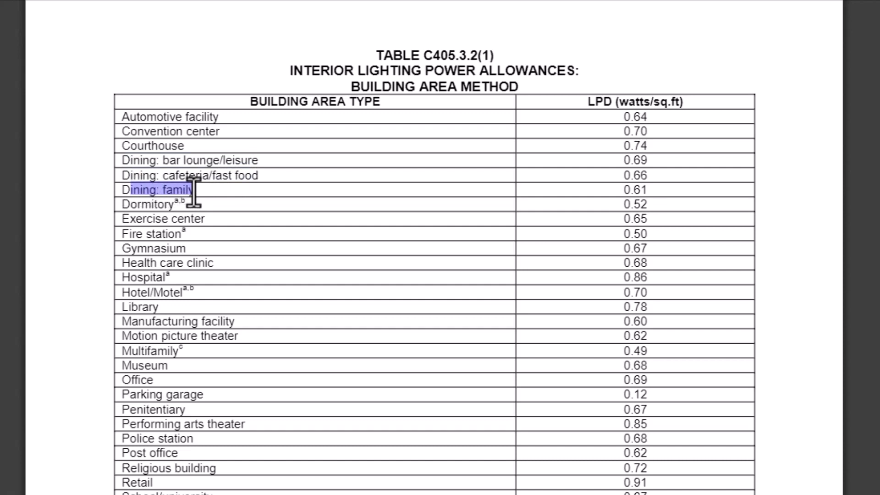
left_click(259, 164)
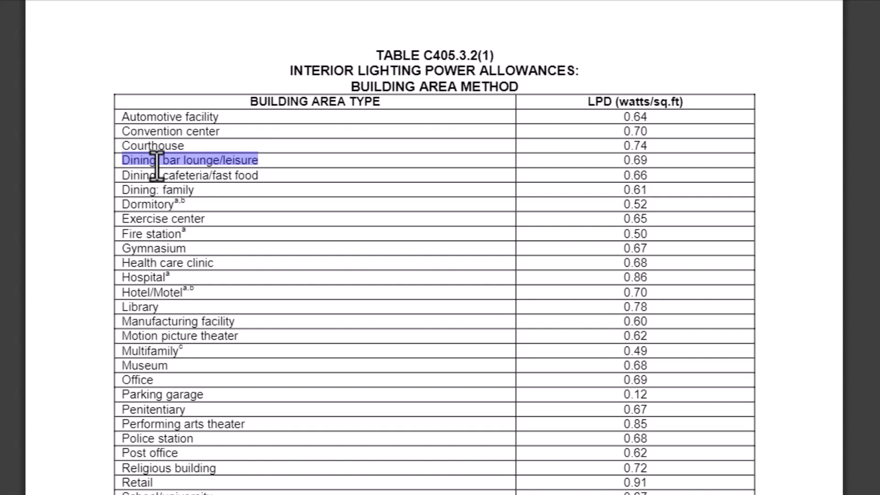
left_click(619, 161)
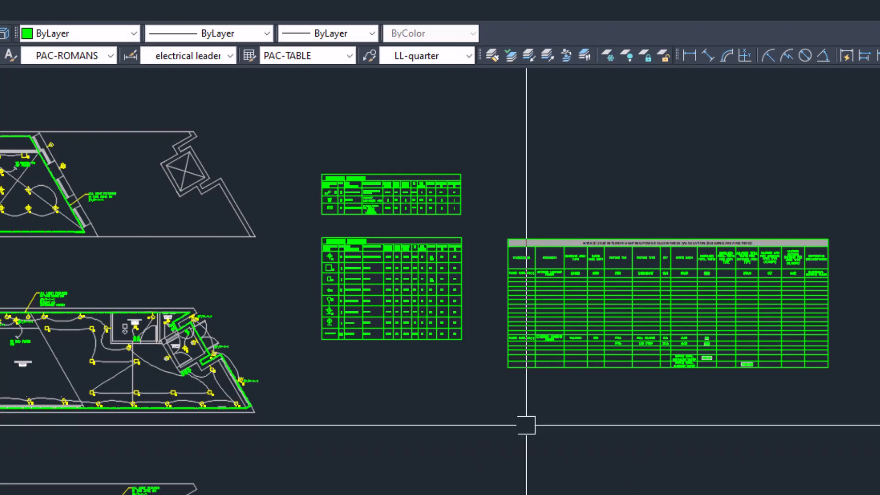
- Back in AutoCAD, check the allowance table's code reference against the energy code PDF and select the DINING building area type cell
scroll(738, 261, "up", 8)
middle_click_drag(155, 313, 243, 310)
scroll(92, 294, "up", 2)
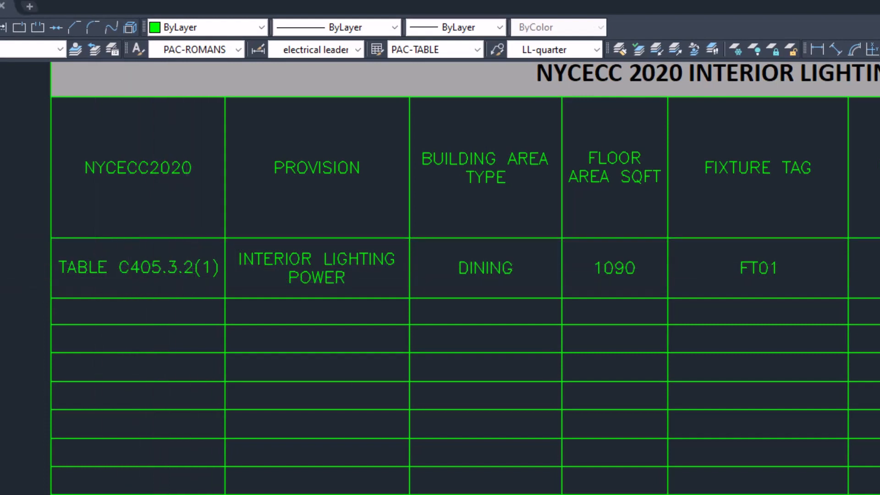
left_click_drag(879, 1, 699, 1)
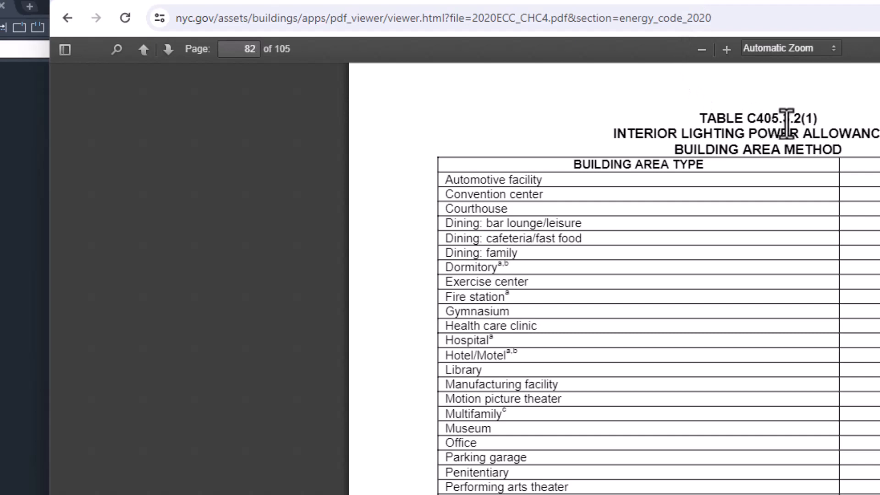
left_click_drag(803, 0, 879, 21)
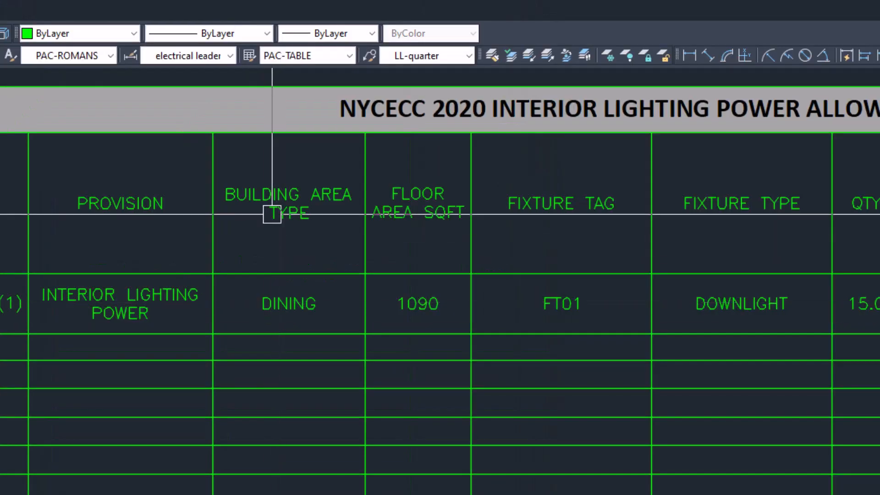
left_click(296, 307)
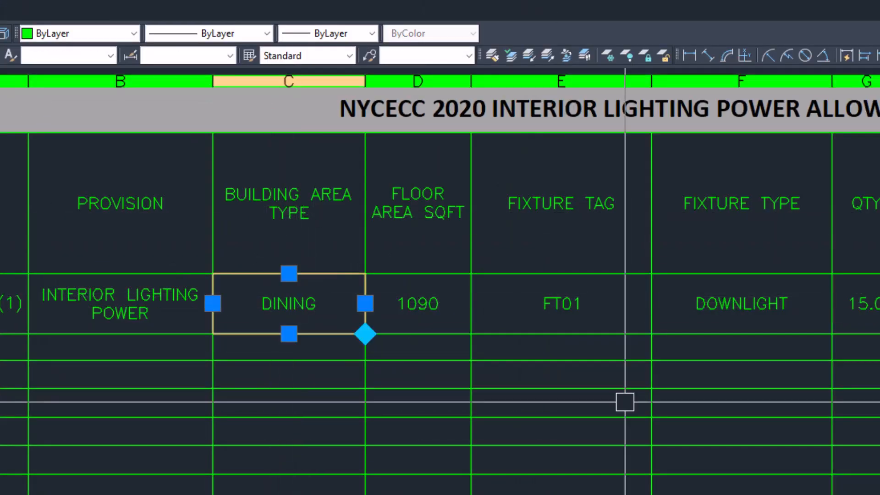
- Change the building area type cell for the interior lighting power row to "DINING: BAR LOUNGE/LEISURE"
double_click(309, 313)
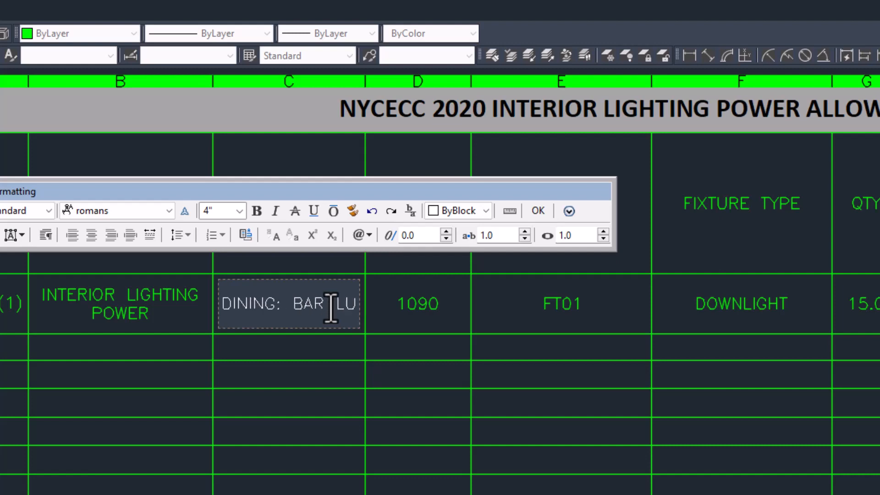
type("OUN")
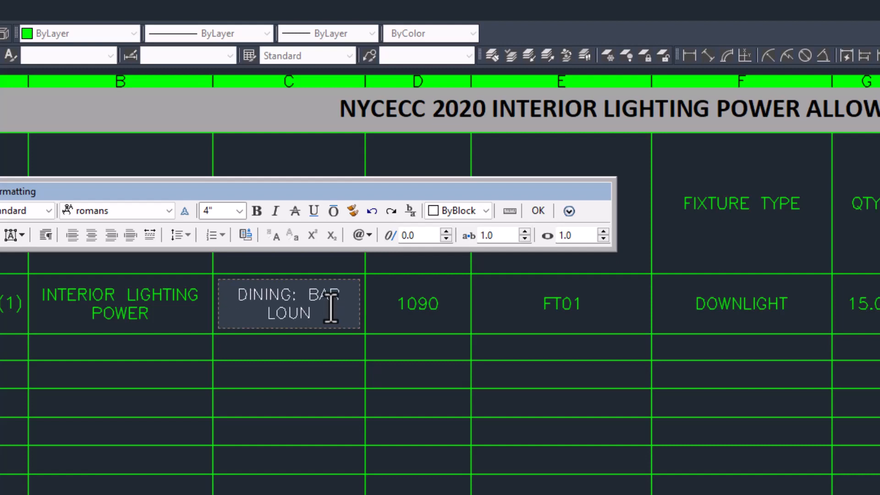
type("GE/LEIS")
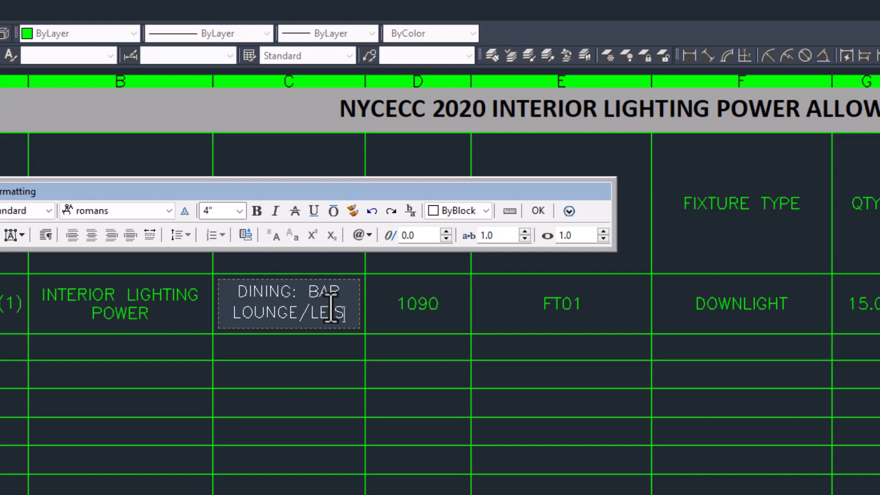
type("URE")
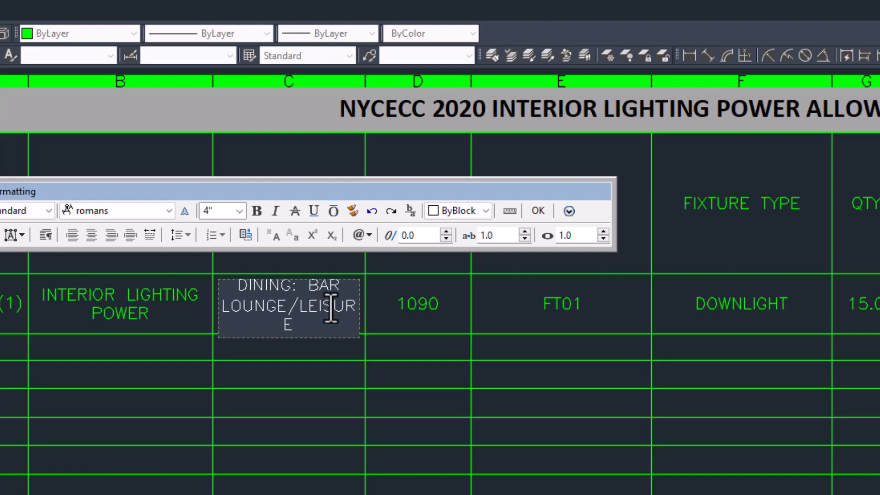
left_click(348, 388)
- Widen the Building Area Type column so the dining entry fits on two lines
middle_click_drag(337, 270, 290, 272)
left_click(277, 231)
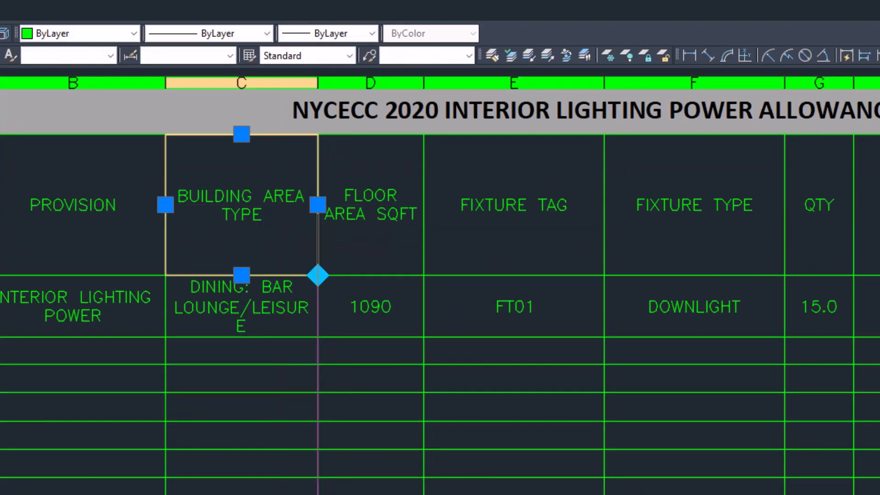
left_click(317, 205)
scroll(324, 206, "up", 4)
left_click(344, 204)
middle_click_drag(164, 452, 472, 238)
scroll(472, 237, "down", 2)
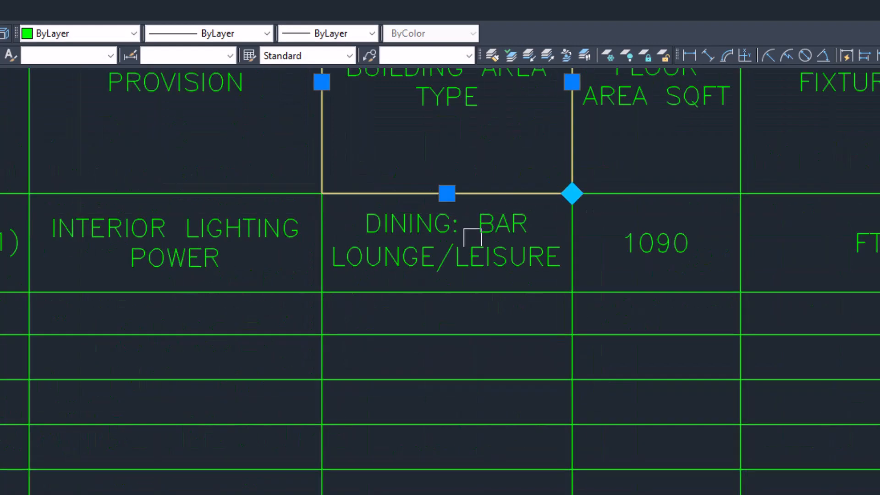
key("Escape")
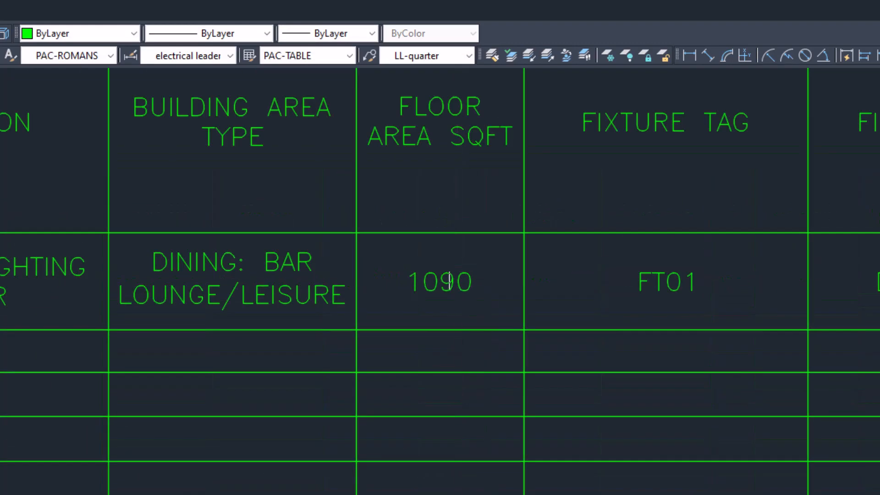
- Examine the 1st floor lighting plan to locate the kitchen and restaurant/bar zone boundaries for the table's floor area
middle_click_drag(447, 180, 457, 214)
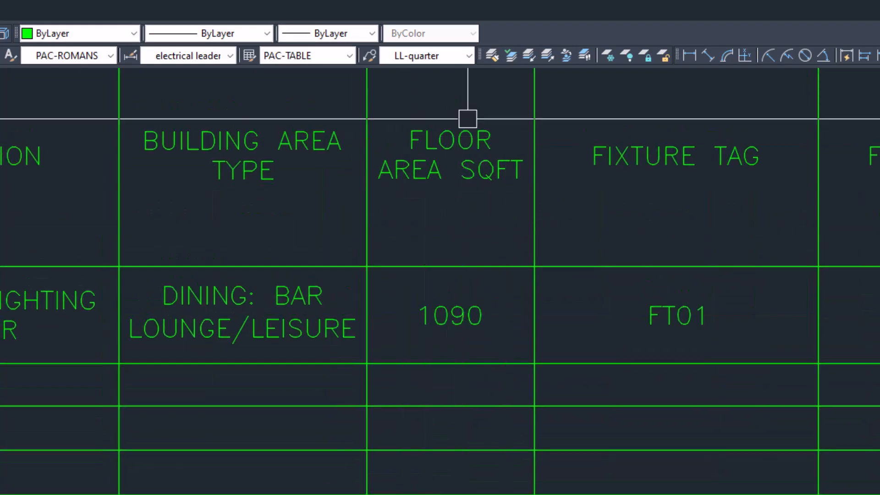
scroll(442, 298, "down", 5)
middle_click_drag(97, 310, 632, 289)
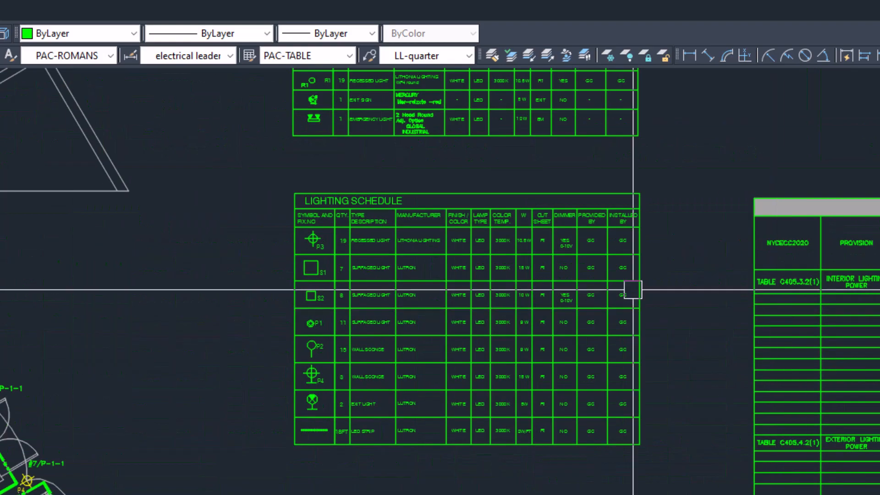
scroll(632, 289, "down", 2)
mouse_move(302, 305)
middle_mouse_down()
mouse_move(660, 174)
mouse_move(694, 208)
middle_mouse_up()
scroll(190, 241, "up", 4)
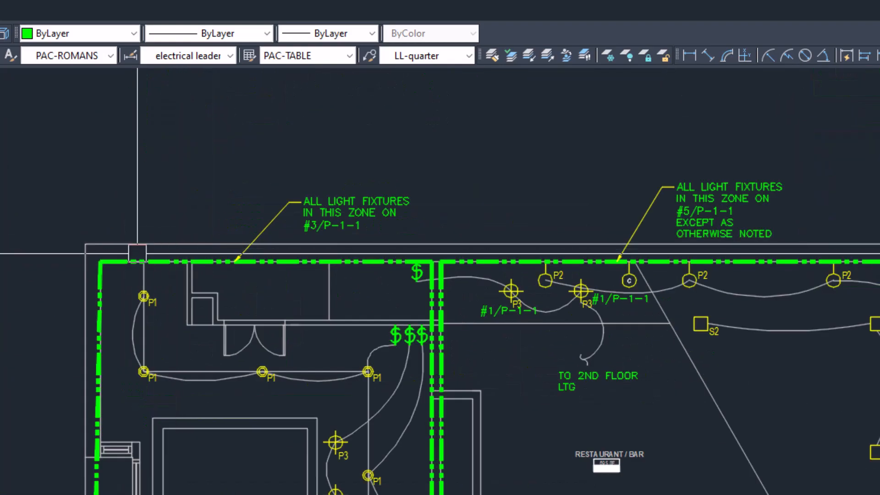
middle_click_drag(446, 314, 401, 193)
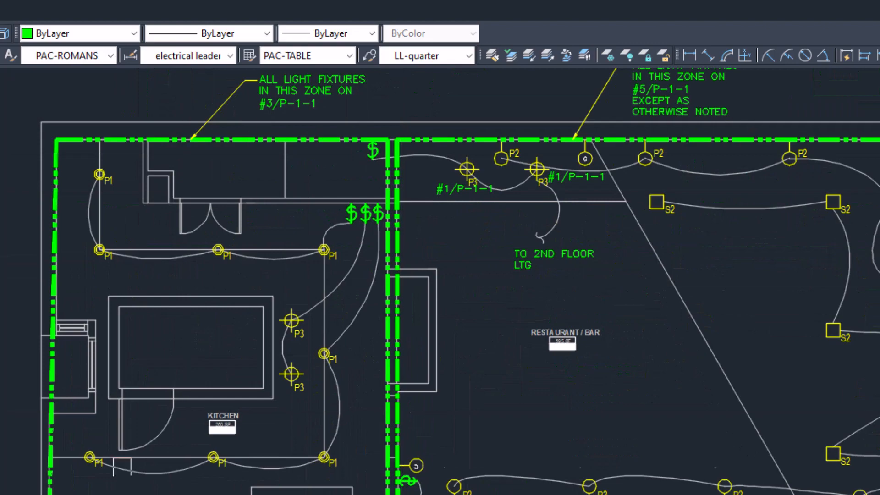
mouse_move(247, 115)
middle_mouse_down()
mouse_move(247, 202)
mouse_move(339, 150)
middle_mouse_up()
scroll(247, 202, "up", 2)
middle_click_drag(306, 269, 240, 294)
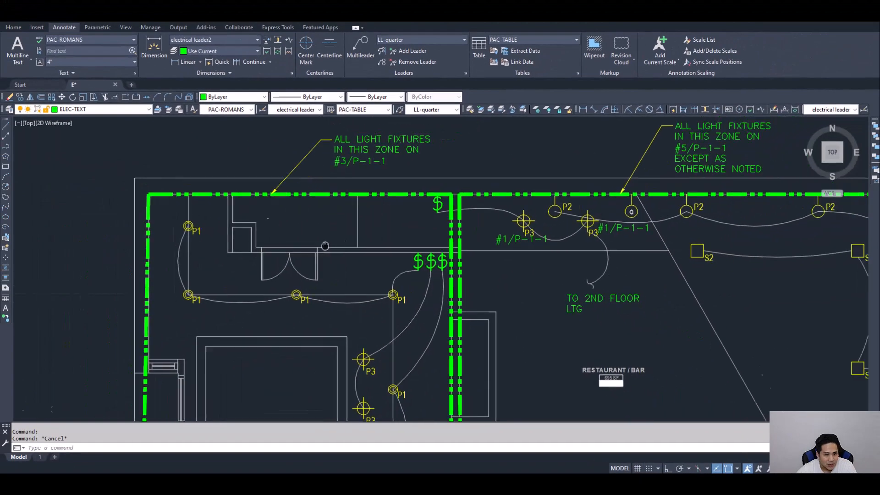
scroll(325, 246, "down", 4)
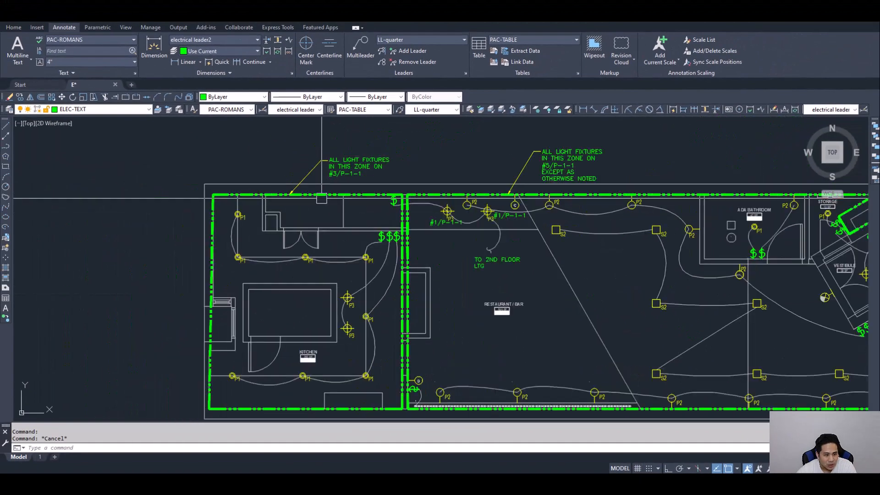
- Check the enclosed area of the kitchen zone boundary on the 1st floor lighting plan in its properties
scroll(359, 180, "up", 2)
left_click(362, 177)
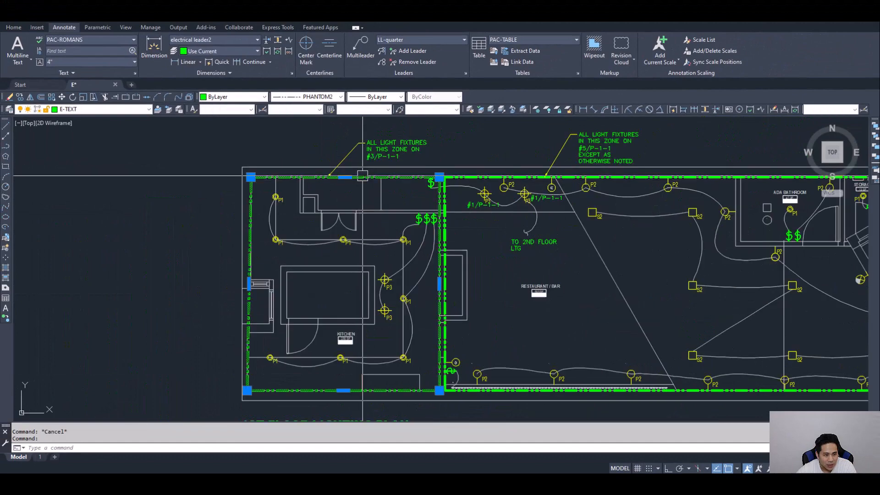
right_click(362, 176)
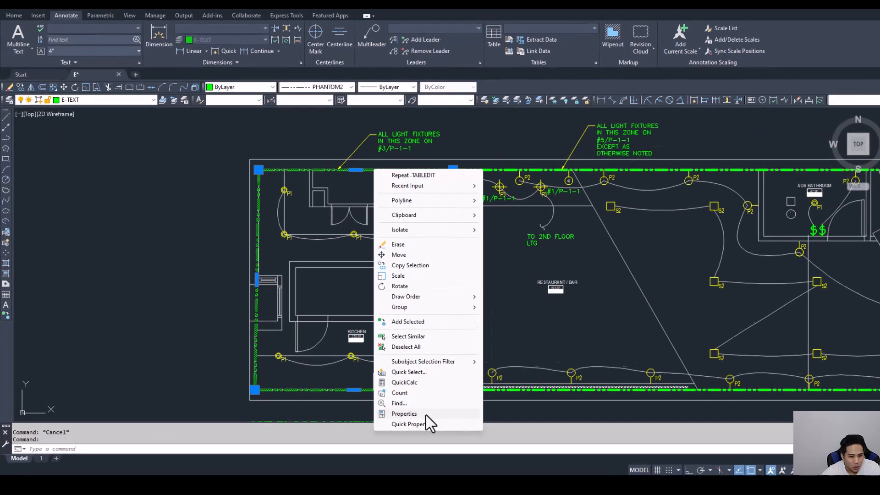
left_click(426, 413)
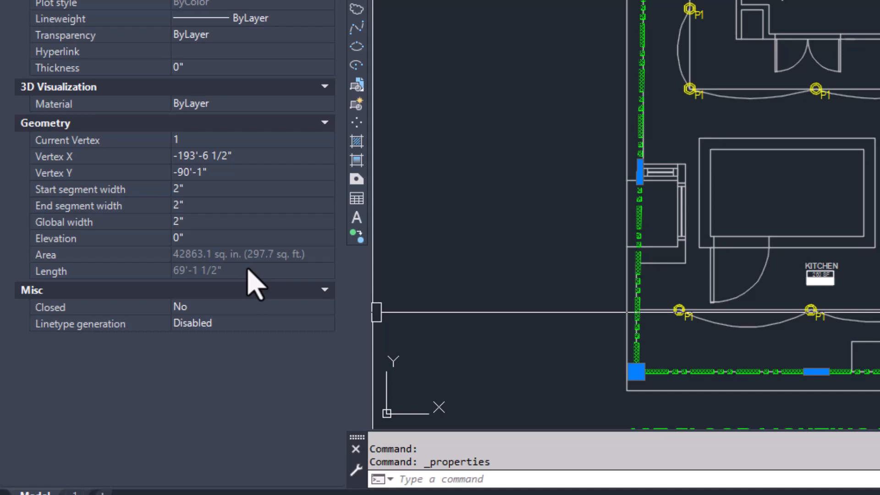
key("Escape")
- Check the enclosed area of the restaurant/bar zone boundary on the 1st floor lighting plan
middle_click_drag(870, 257, 465, 251)
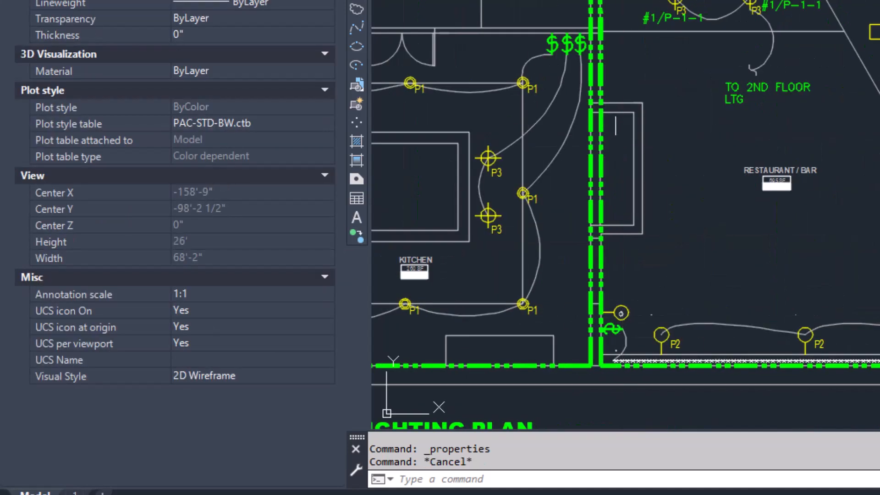
left_click(600, 101)
middle_click_drag(600, 100, 416, 67)
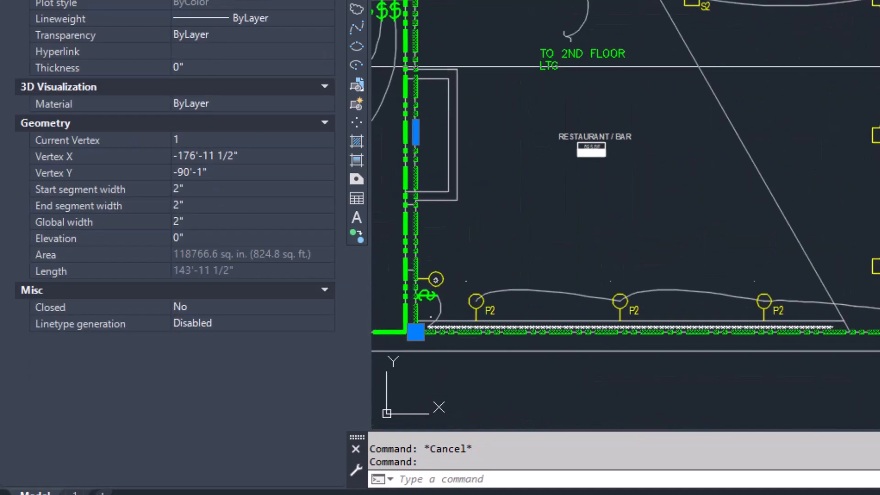
middle_click_drag(412, 275, 556, 263)
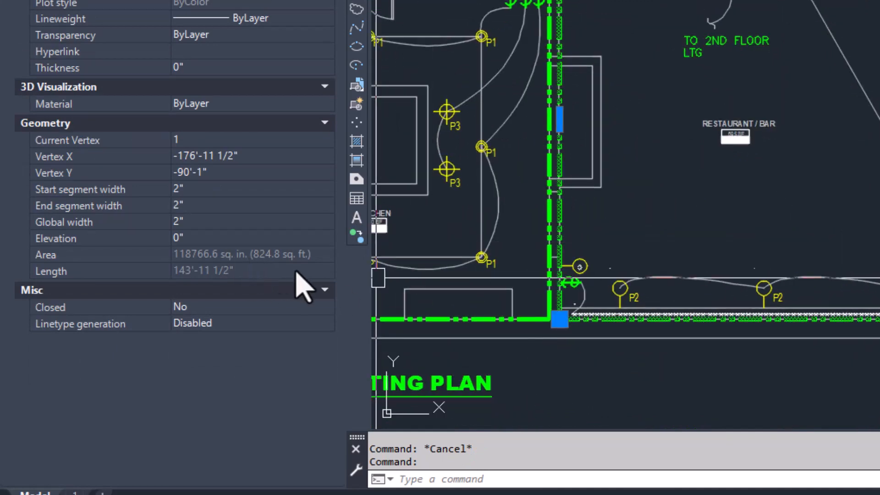
key("Escape")
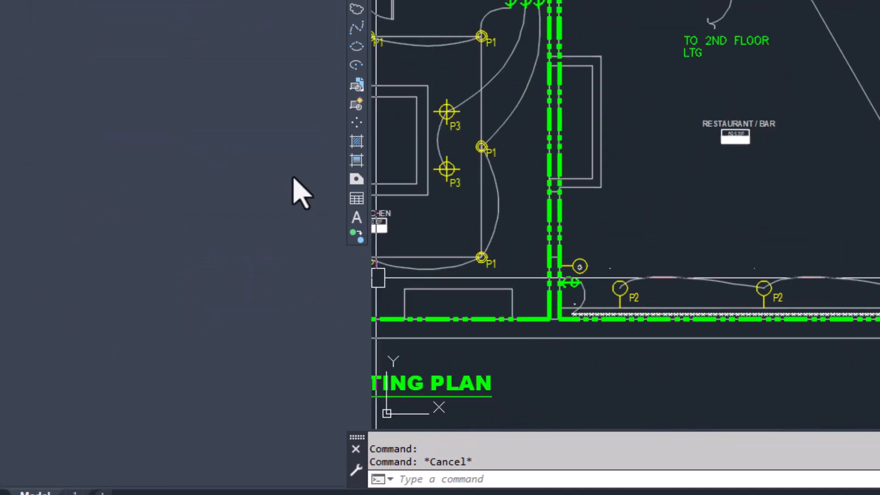
- Check the enclosed area of the zone boundary on the cellar lighting plan
key("Escape")
scroll(642, 87, "down", 6)
middle_click_drag(641, 87, 771, 9)
scroll(851, 151, "up", 2)
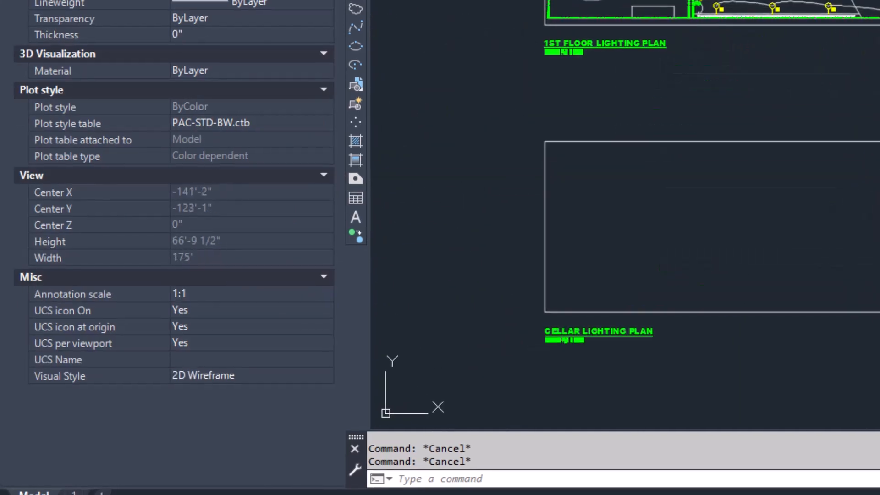
left_click(879, 179)
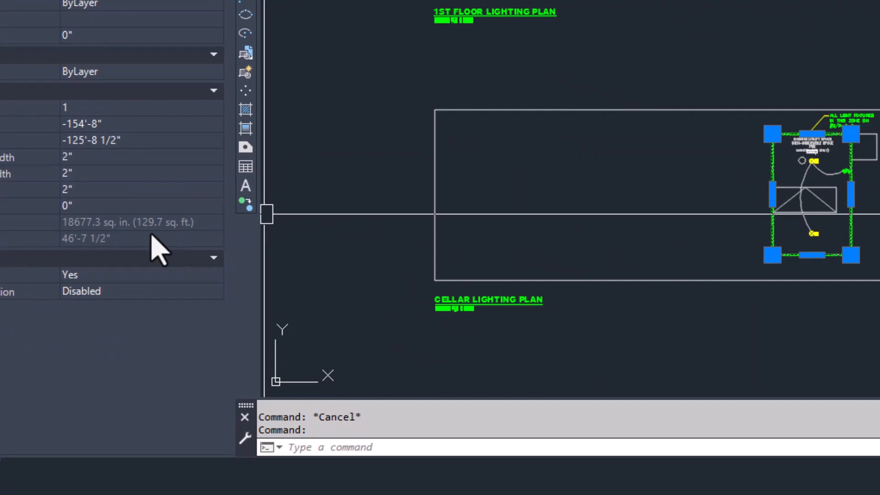
key("Escape")
key("Escape")
- Check the enclosed area of the zone boundary on the 2nd floor lighting plan
mouse_move(588, 0)
middle_mouse_down()
mouse_move(763, 41)
mouse_move(759, 124)
middle_mouse_up()
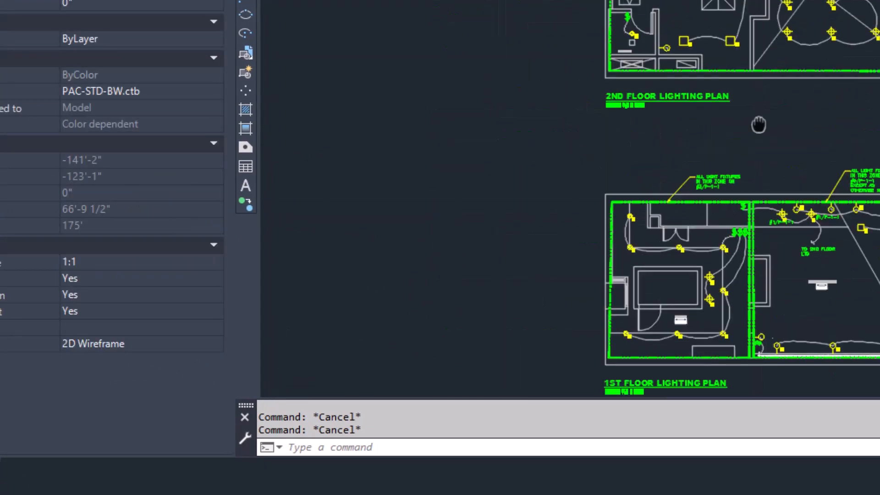
scroll(765, 74, "up", 2)
left_click(765, 71)
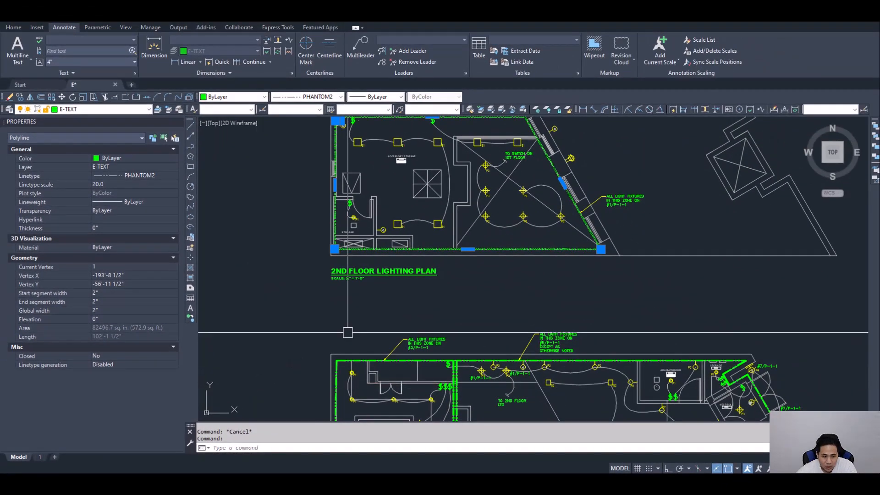
scroll(548, 253, "down", 2)
middle_click_drag(650, 262, 390, 225)
key("Escape")
- Set the floor area of the Dining: Bar Lounge/Leisure row in the allowance table to 1828 sqft
middle_click_drag(732, 283, 495, 287)
scroll(522, 257, "up", 6)
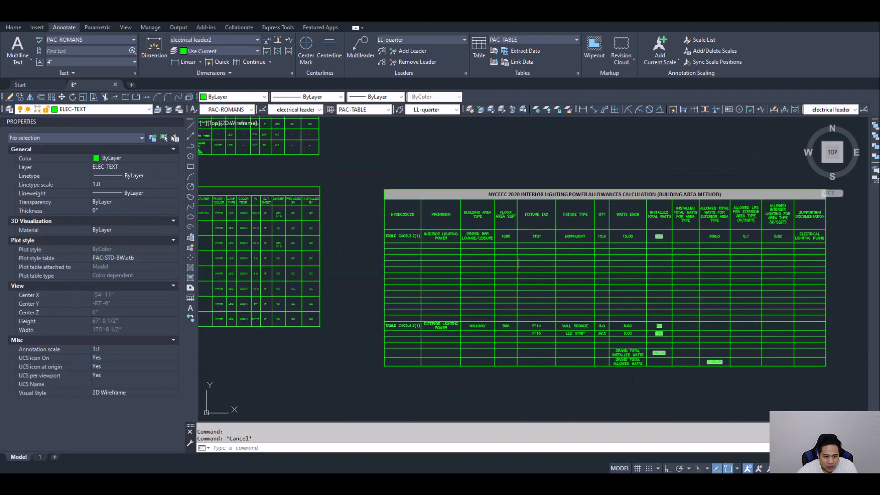
left_click(482, 244)
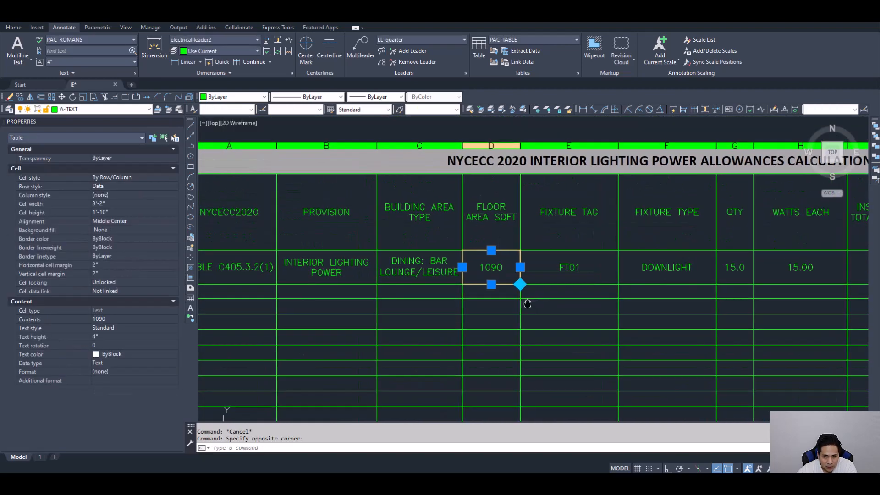
type("18")
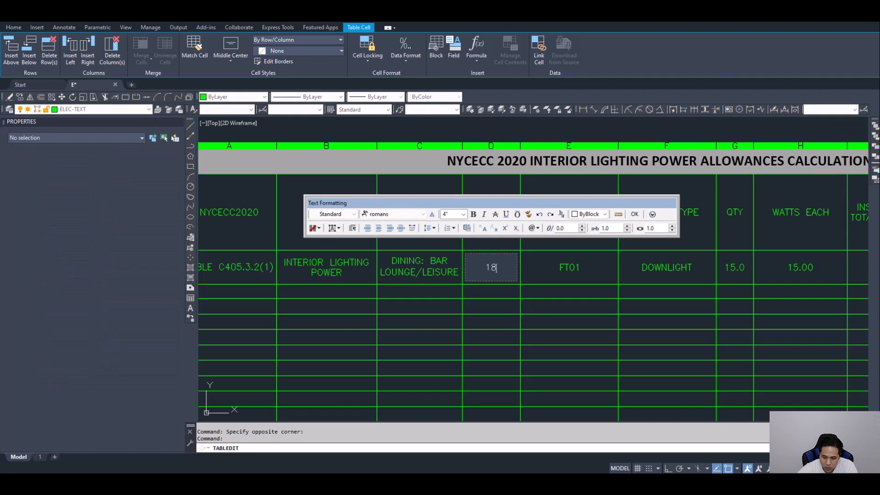
type("28")
left_click(573, 312)
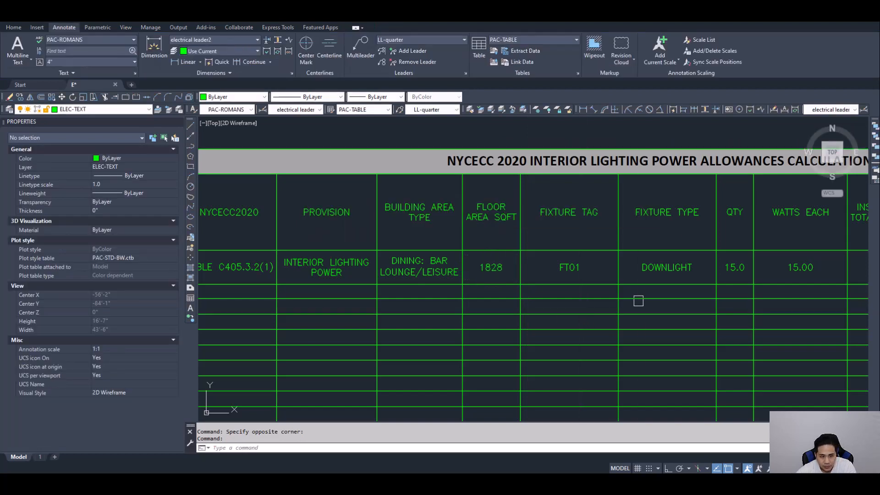
- Compare the allowance table's fixture tag, fixture type, quantity and watts columns with the lighting schedule
middle_click_drag(637, 301, 518, 252)
scroll(518, 252, "down", 2)
scroll(490, 245, "up", 2)
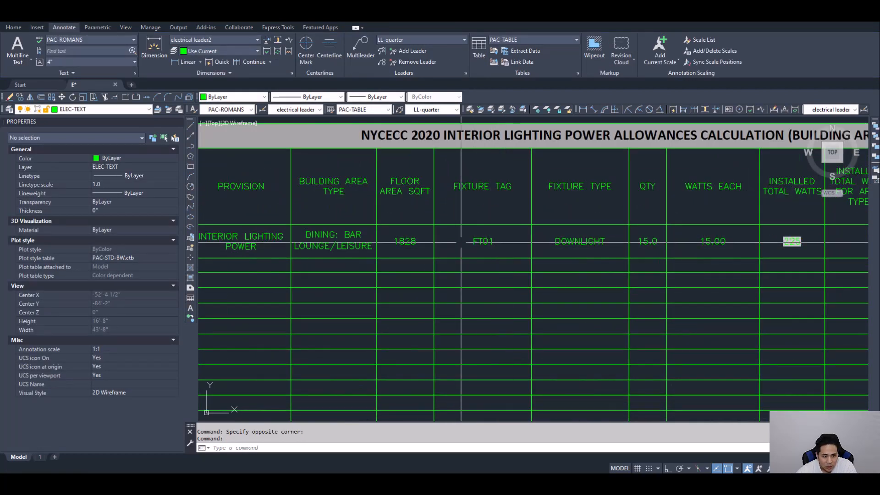
middle_click_drag(499, 264, 509, 229)
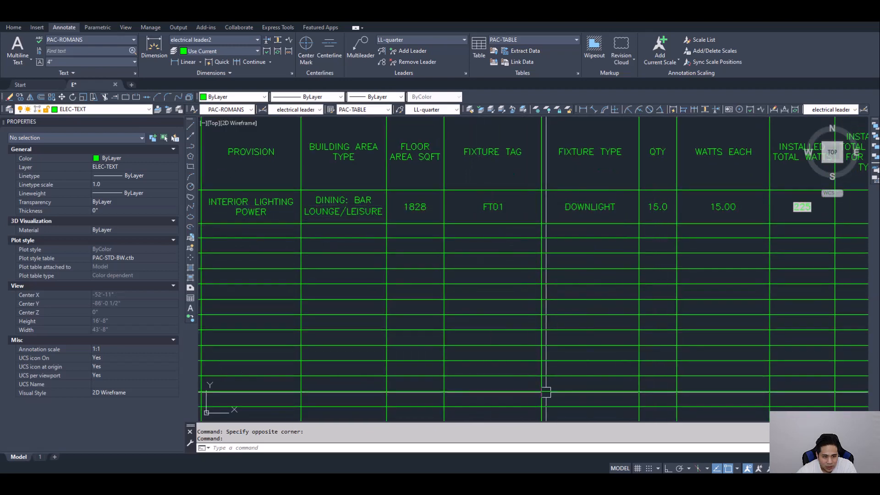
scroll(466, 214, "down", 5)
scroll(467, 214, "up", 4)
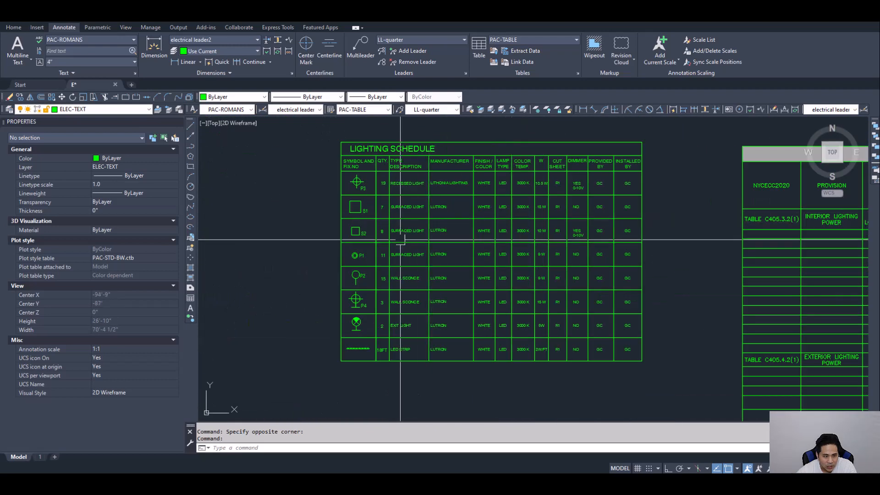
- Examine the installed watts, allowed total watts and allowed LPD columns in the interior lighting power row
middle_click_drag(774, 282, 449, 288)
middle_click_drag(755, 276, 429, 279)
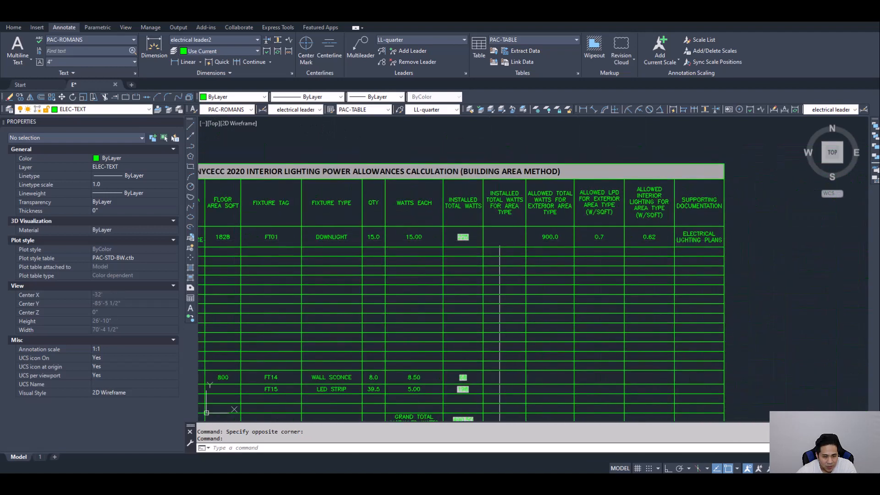
scroll(556, 192, "up", 3)
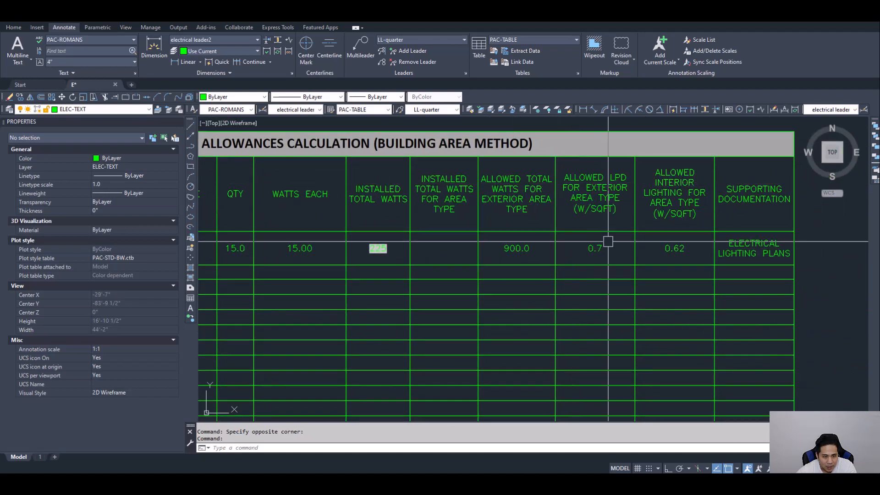
middle_click_drag(609, 241, 571, 244)
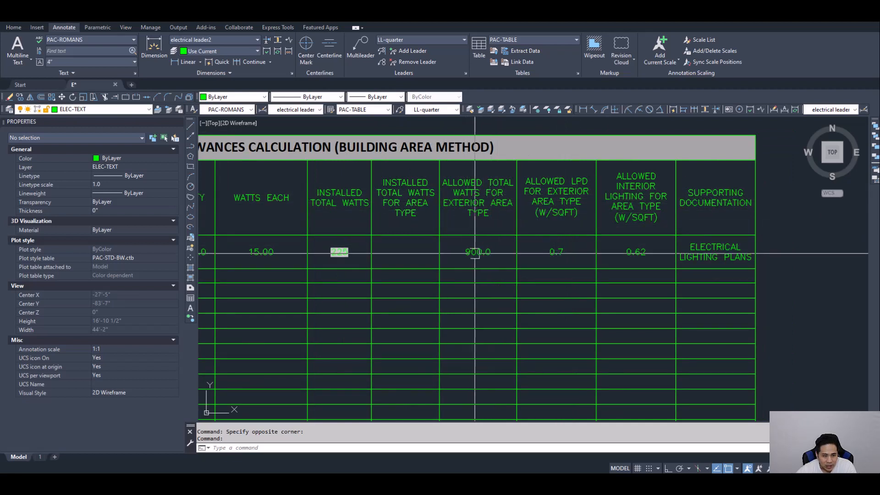
middle_click_drag(513, 253, 462, 256)
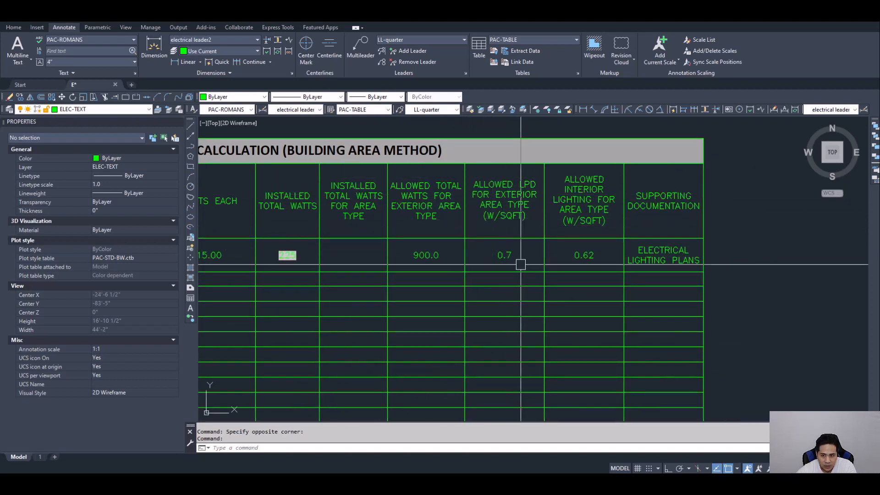
- Look up the Dining: bar lounge/leisure LPD in code Table C405.3.2(1) and set the row's allowed interior lighting to 0.69 W/sqft
middle_click_drag(521, 264, 437, 266)
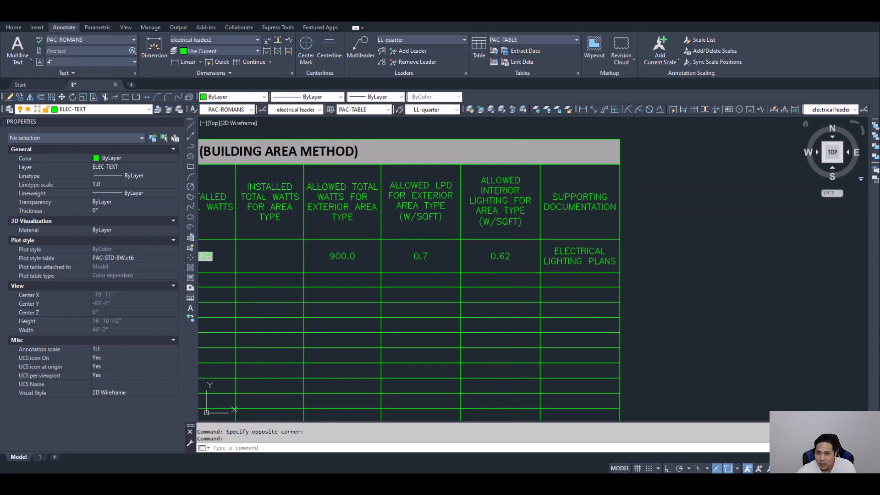
left_click_drag(879, 49, 617, 39)
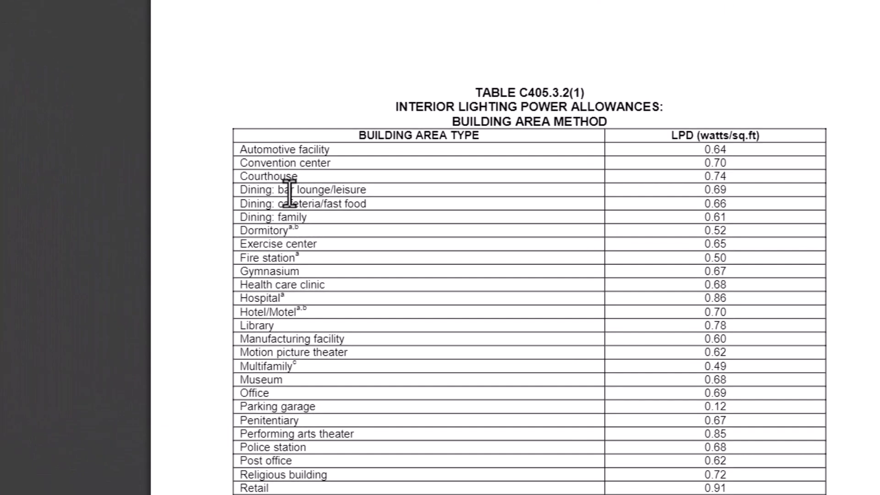
left_click_drag(442, 208, 487, 208)
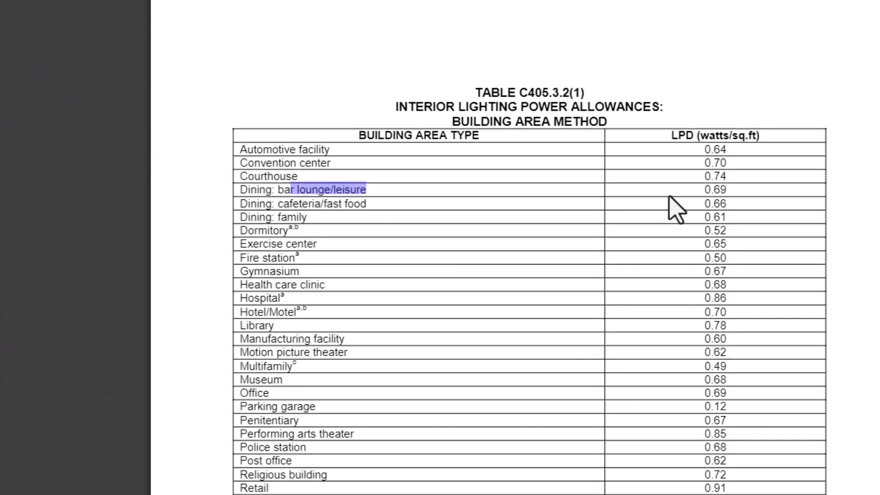
left_click(707, 188)
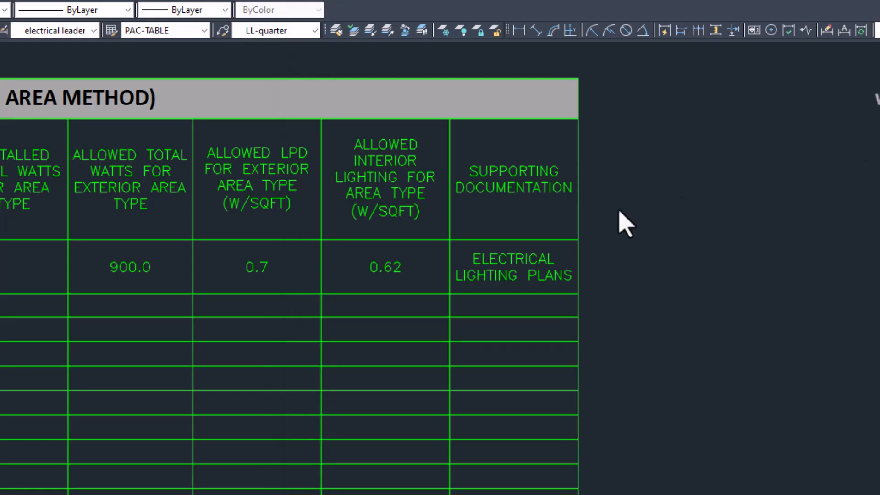
left_click(408, 274)
type("0.6")
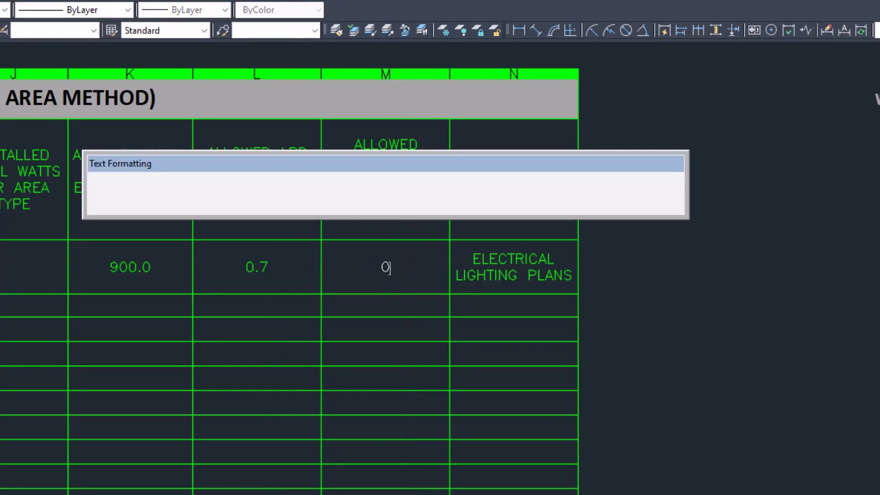
type("9")
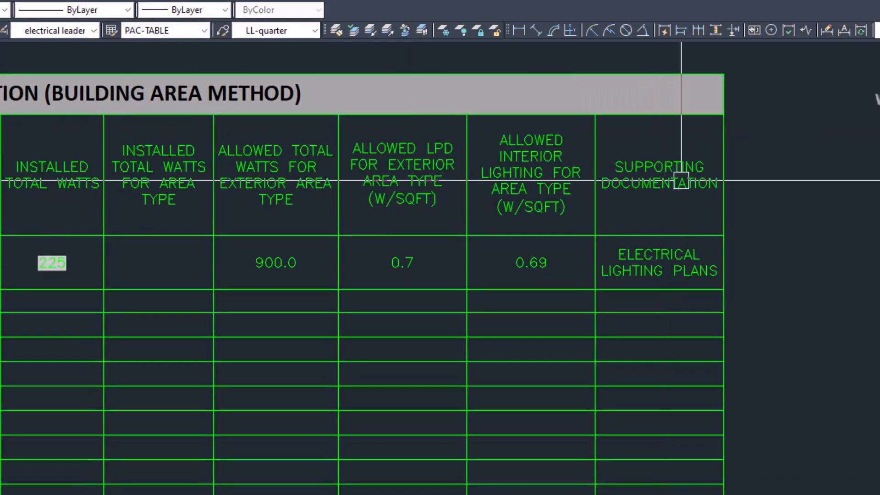
- Review the interior lighting power row of the allowance table, from its supporting documentation back to the floor area and fixture columns
scroll(623, 189, "down", 4)
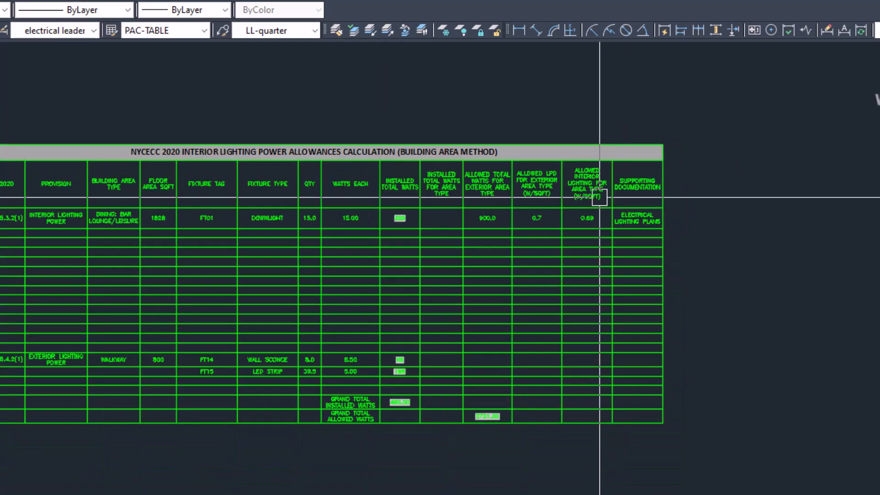
middle_click_drag(599, 197, 673, 218)
middle_click_drag(773, 278, 673, 276)
scroll(594, 253, "up", 2)
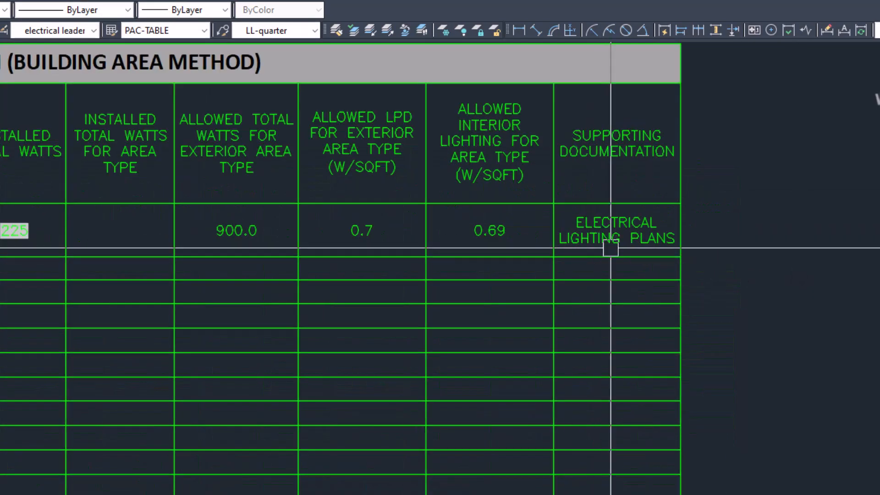
middle_click_drag(197, 309, 876, 270)
scroll(513, 229, "down", 2)
middle_click_drag(498, 234, 552, 233)
scroll(436, 212, "up", 2)
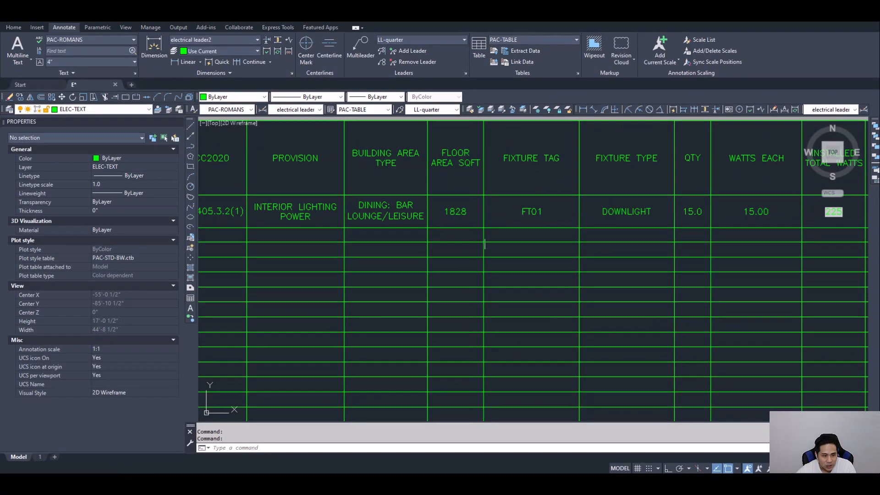
middle_click_drag(561, 253, 530, 258)
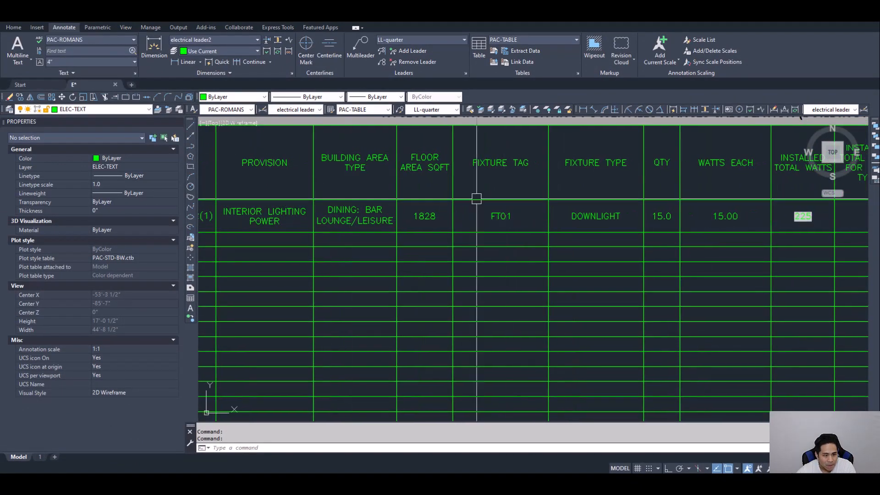
- Examine the fixture symbols, quantities and type descriptions in the lighting schedule
scroll(579, 194, "down", 3)
scroll(580, 195, "down", 2)
scroll(363, 169, "up", 8)
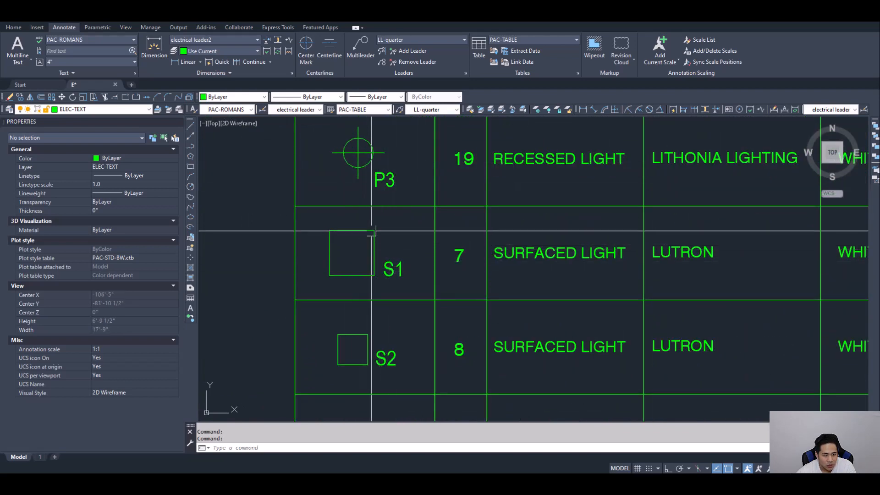
scroll(522, 283, "down", 6)
mouse_move(518, 344)
middle_mouse_down()
mouse_move(586, 305)
mouse_move(561, 324)
middle_mouse_up()
scroll(674, 165, "up", 4)
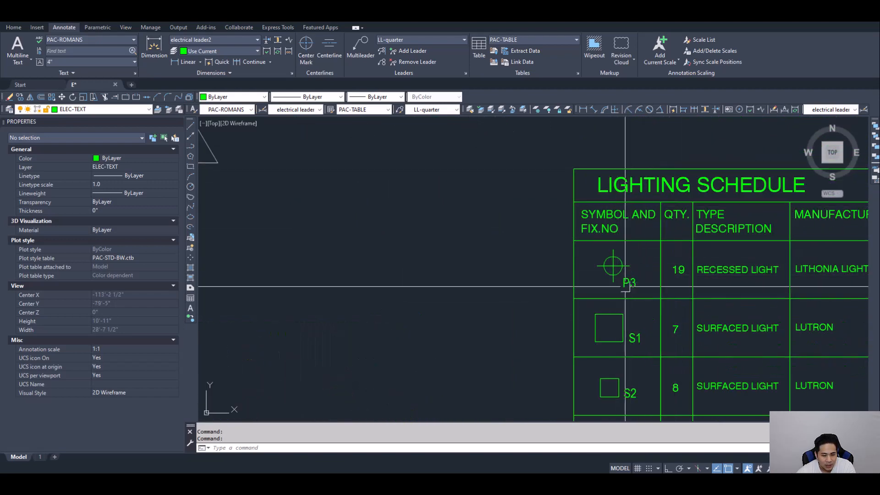
scroll(630, 284, "up", 2)
scroll(556, 312, "down", 6)
- Locate the tagged fixtures around the vestibule and ADA bathroom on the 1st floor lighting plan
middle_click_drag(458, 357, 660, 234)
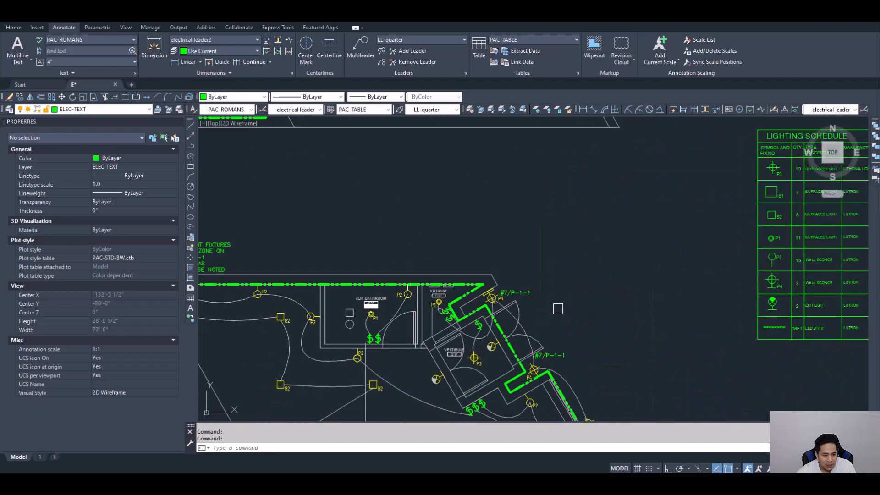
scroll(446, 398, "up", 4)
scroll(491, 306, "up", 2)
scroll(560, 255, "down", 7)
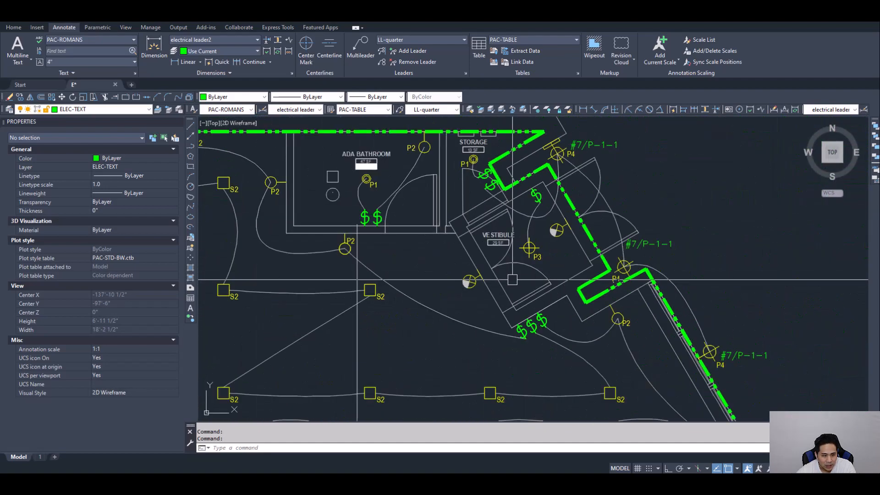
scroll(595, 229, "down", 6)
middle_click_drag(596, 229, 407, 281)
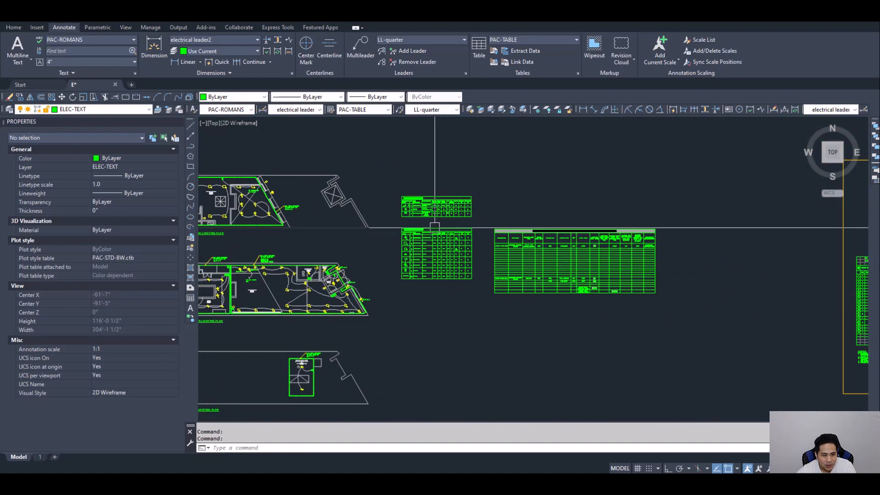
- Read the lighting schedule's fixture numbers, starting with the recessed light P3, for transfer to the allowance table
scroll(423, 234, "up", 8)
middle_click_drag(339, 317, 507, 261)
scroll(485, 287, "down", 2)
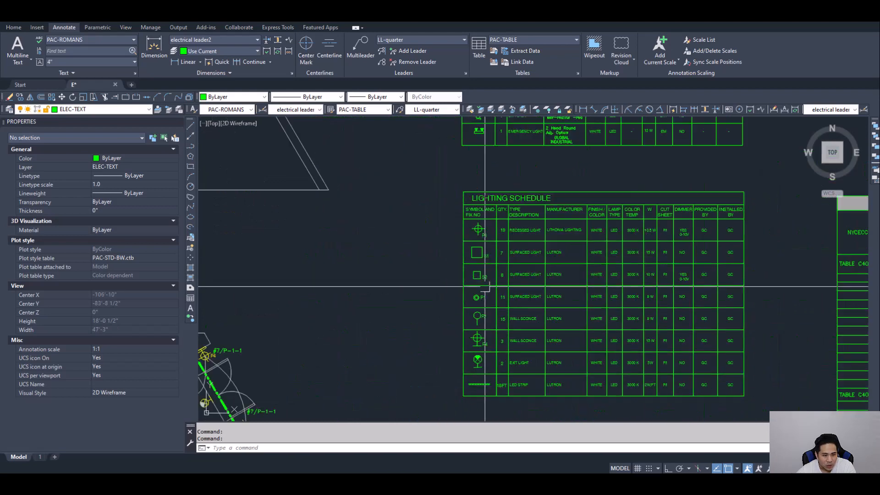
middle_click_drag(486, 323, 457, 323)
scroll(504, 275, "up", 2)
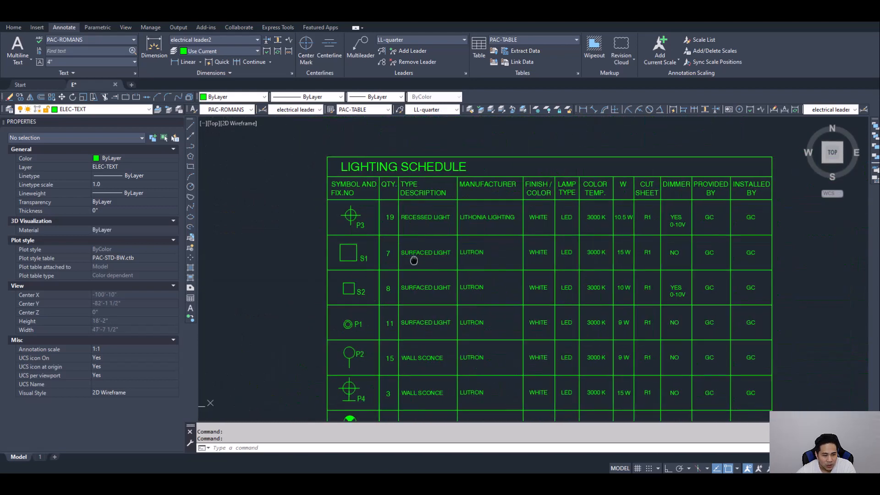
mouse_move(398, 243)
middle_mouse_down()
mouse_move(314, 223)
mouse_move(355, 200)
middle_mouse_up()
middle_click_drag(355, 202, 354, 203)
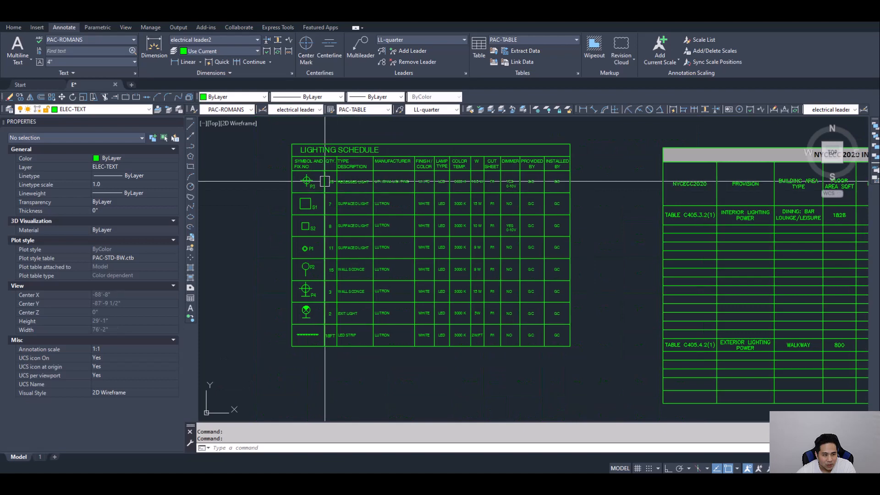
middle_click_drag(594, 266, 581, 266)
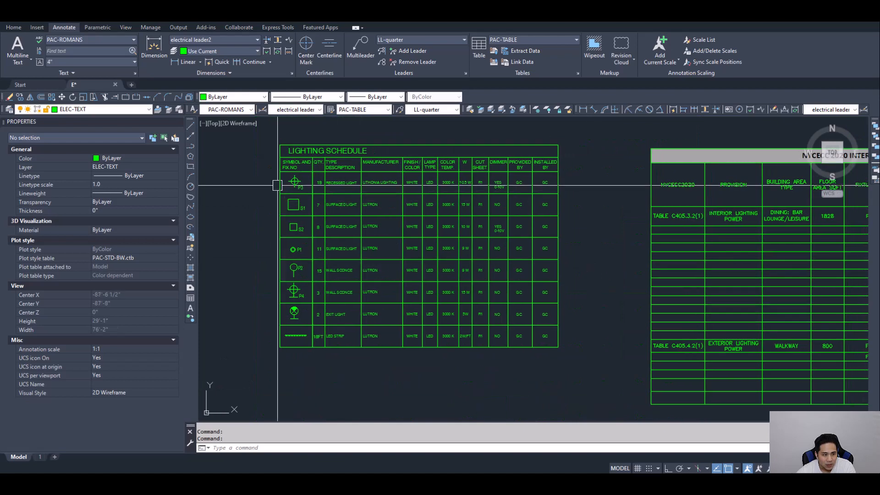
scroll(278, 187, "up", 1)
scroll(339, 198, "down", 2)
- Set the fixture tag of the interior lighting power row in the allowance table to P3
middle_click_drag(628, 250, 446, 255)
scroll(500, 218, "up", 4)
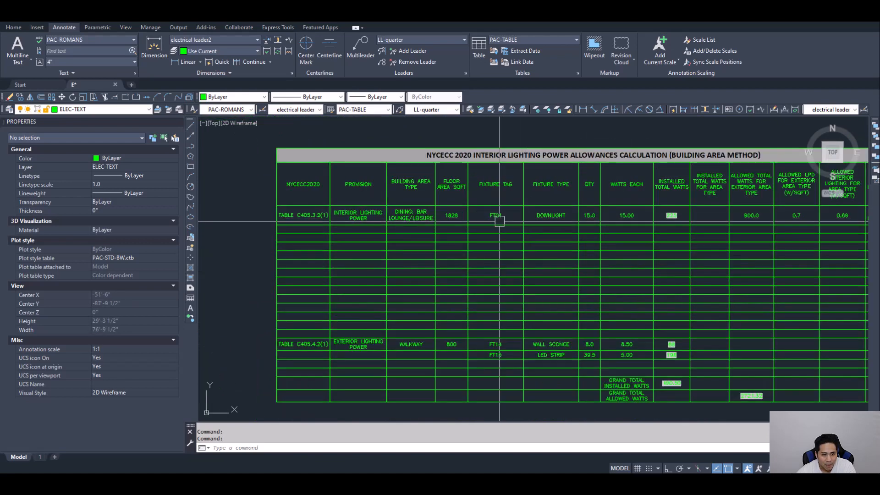
left_click(495, 219)
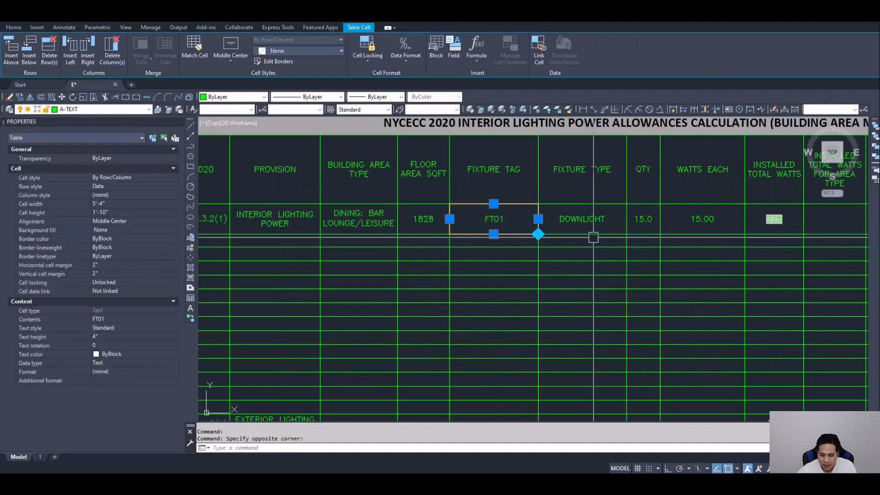
type("P3")
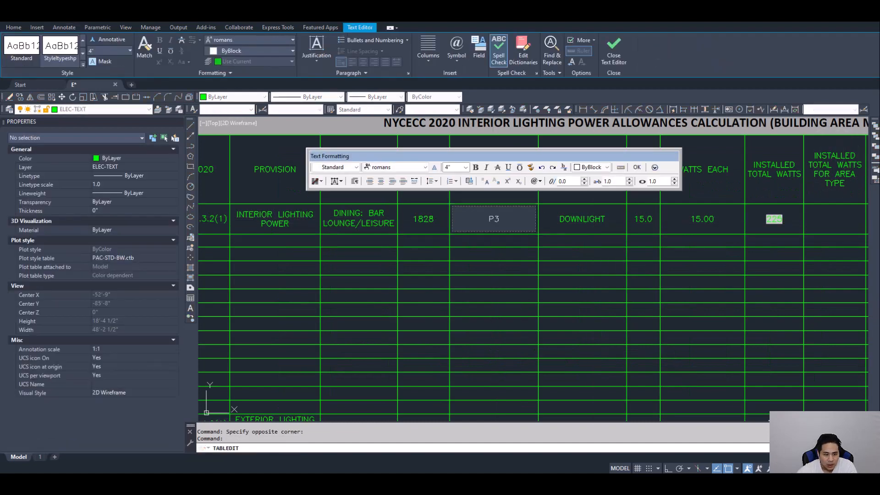
left_click(593, 238)
- Check P3's type description in the lighting schedule and set the interior lighting row's fixture type to RECESSED
scroll(593, 237, "down", 6)
middle_click_drag(559, 274, 706, 269)
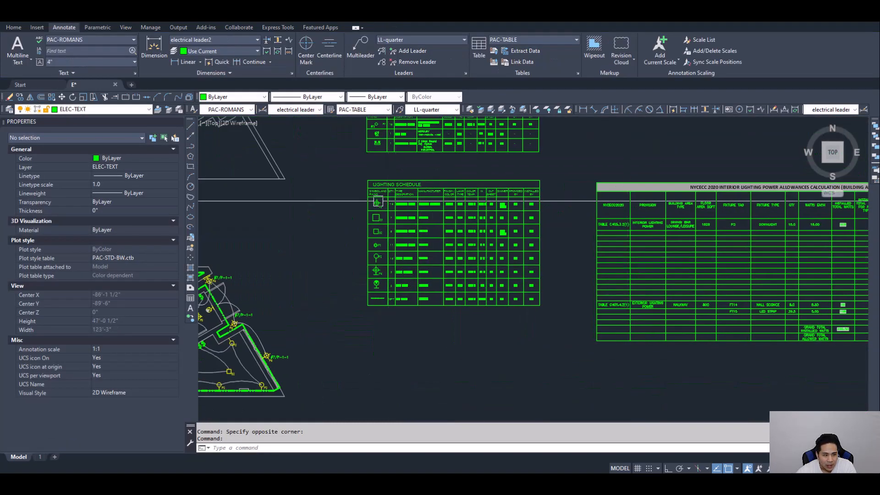
scroll(400, 210, "up", 4)
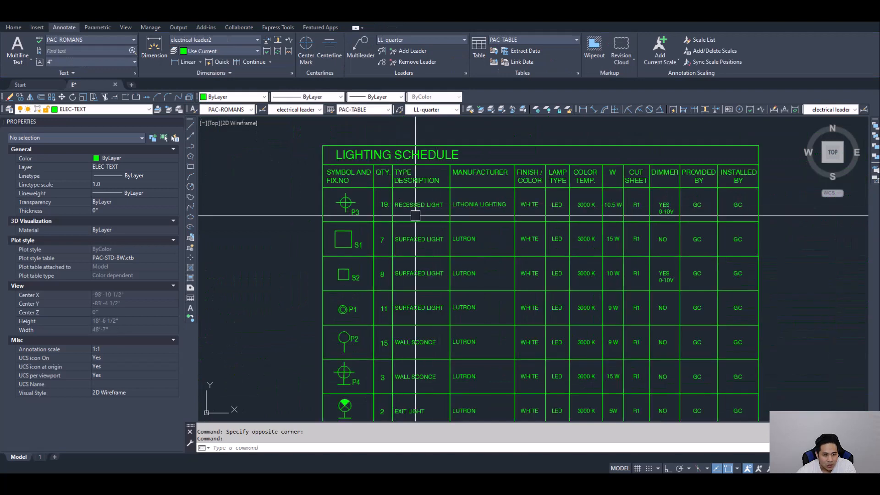
scroll(541, 245, "down", 2)
middle_click_drag(688, 276, 384, 271)
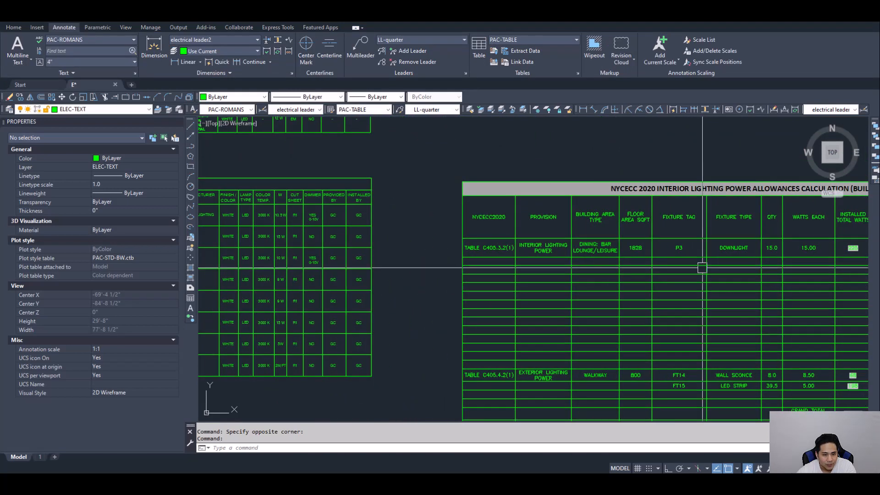
scroll(699, 271, "up", 2)
left_click(640, 238)
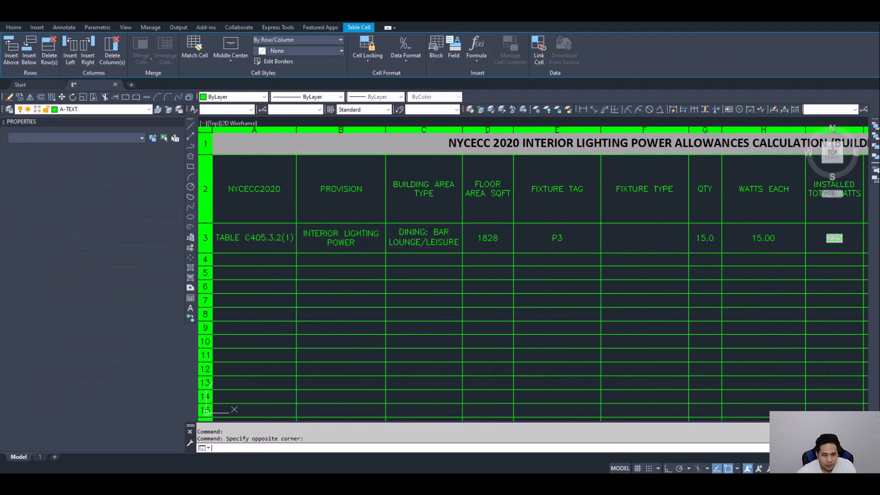
type("rEC")
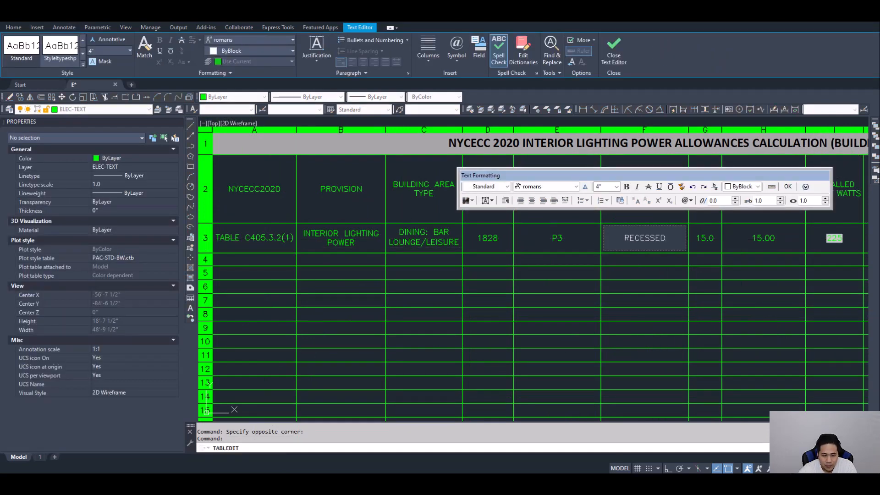
left_click(655, 279)
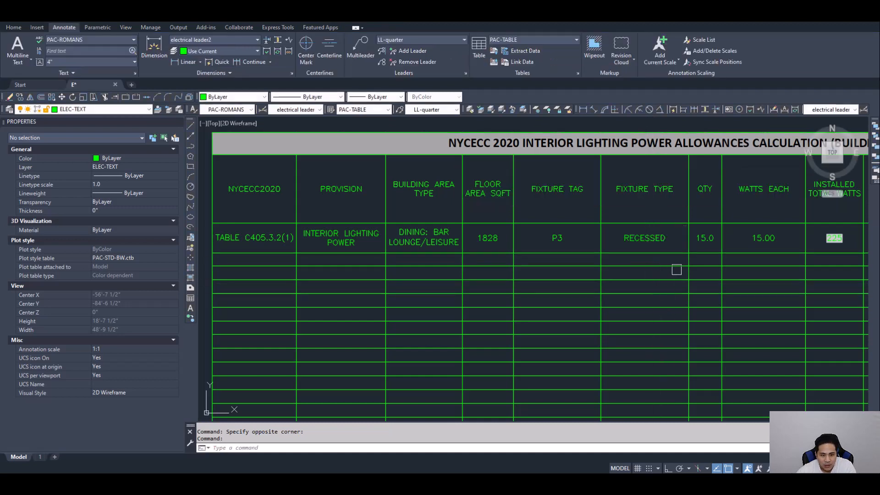
- Check the lighting schedule's quantity column, including the P3 recessed light, with reference to the floor lighting plans
scroll(710, 239, "down", 5)
scroll(454, 220, "up", 5)
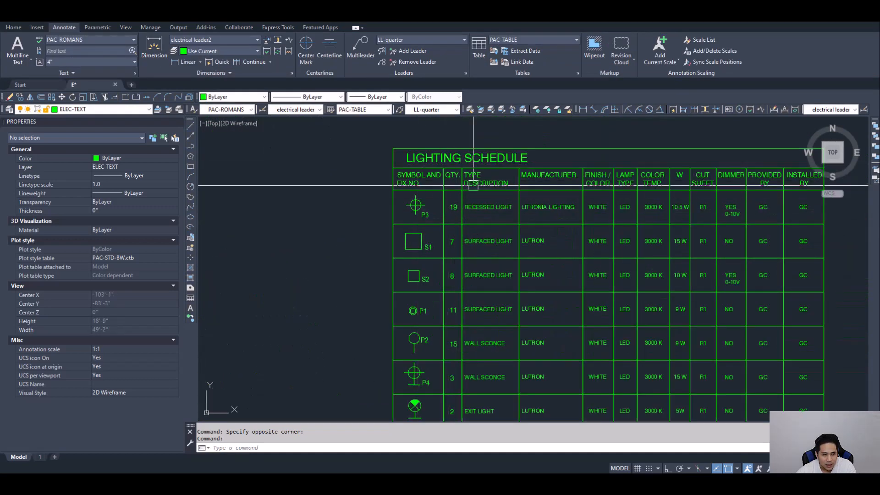
middle_click_drag(437, 178, 425, 147)
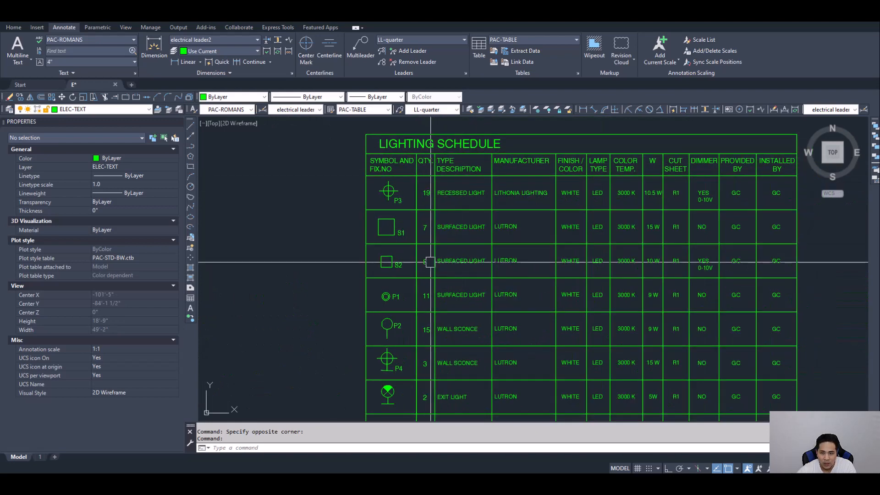
scroll(430, 262, "down", 6)
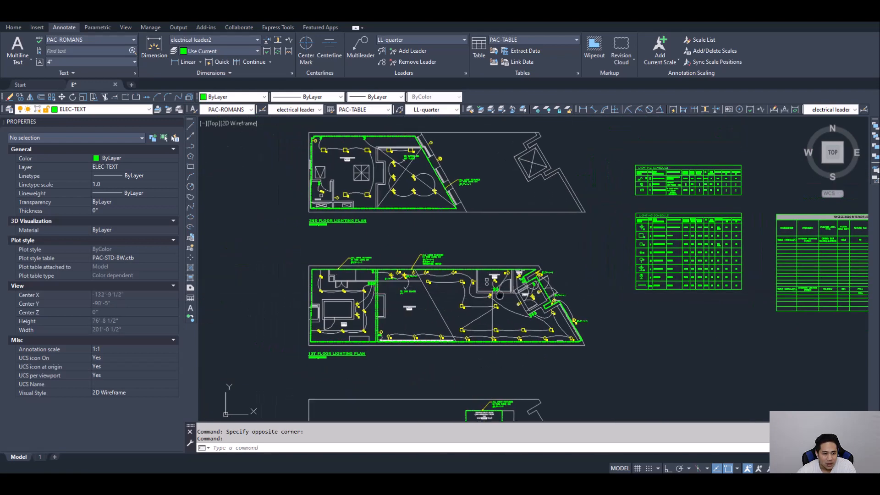
middle_click_drag(444, 271, 459, 277)
middle_click_drag(653, 279, 377, 271)
scroll(384, 233, "up", 6)
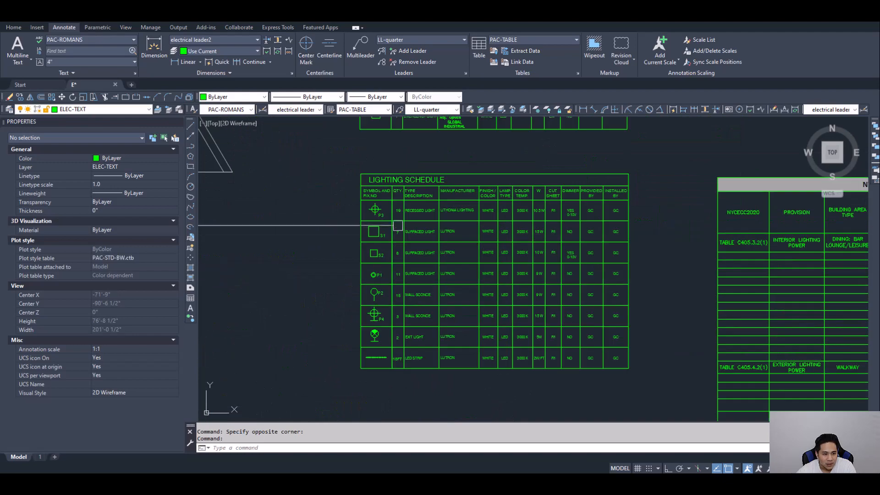
middle_click_drag(570, 279, 436, 257)
middle_click_drag(375, 252, 459, 253)
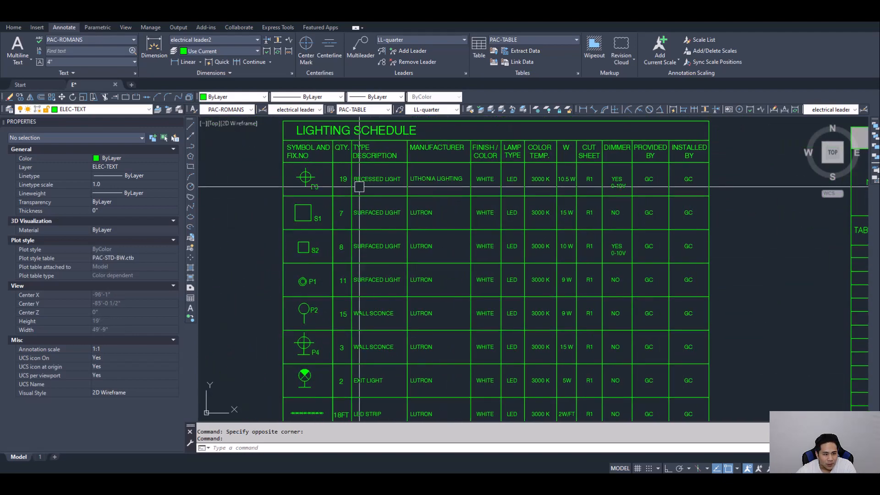
- Set the quantity of the P3 recessed fixture in the allowance table's interior lighting row to 19
scroll(528, 233, "down", 4)
middle_click_drag(684, 251, 483, 228)
scroll(483, 228, "up", 2)
scroll(525, 212, "up", 2)
middle_click_drag(672, 220, 509, 231)
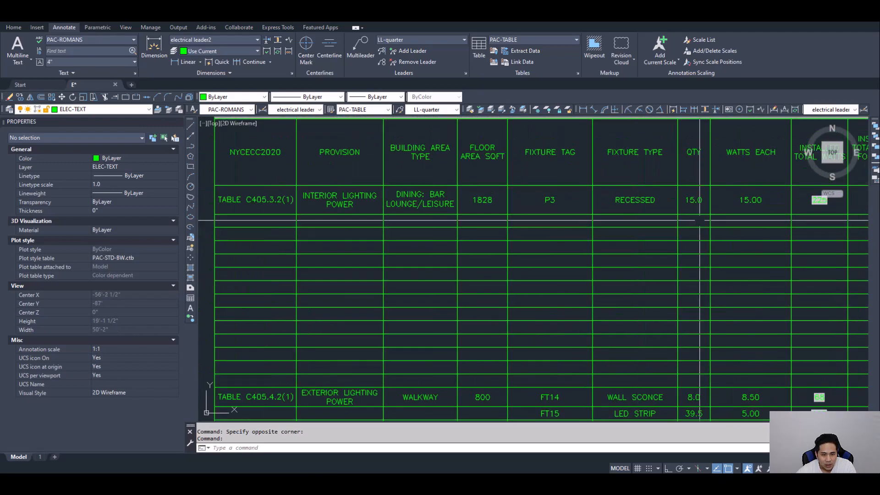
middle_click_drag(700, 211, 653, 222)
left_click(652, 213)
double_click(649, 212)
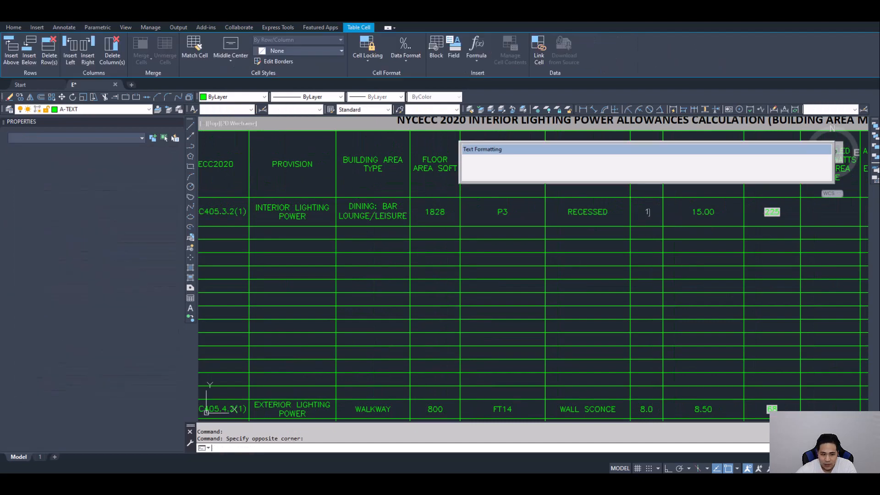
type("19")
left_click(618, 284)
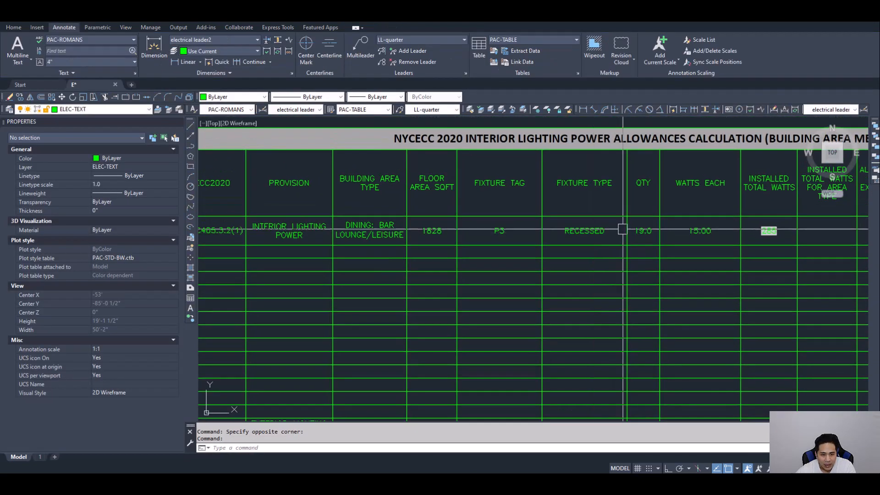
- Try to auto-fill the P3 row's fixture tag, type and quantity cells into the empty rows below, and undo it
left_click(642, 232)
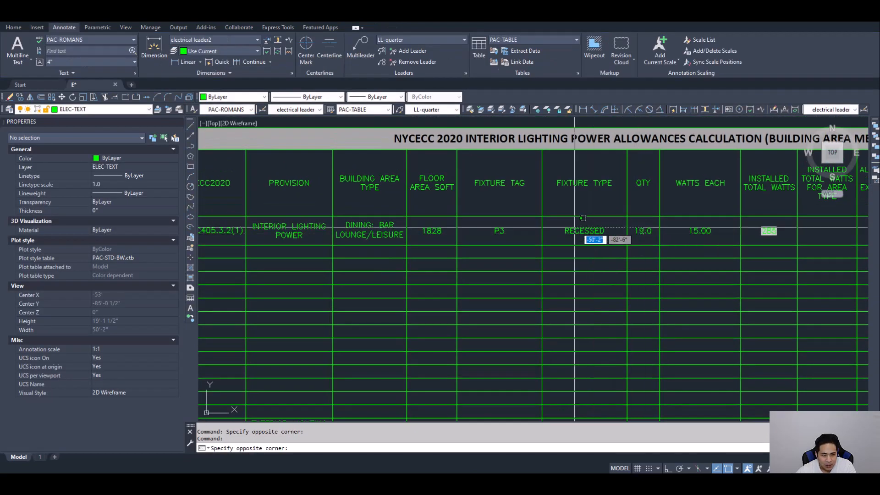
left_click(494, 220)
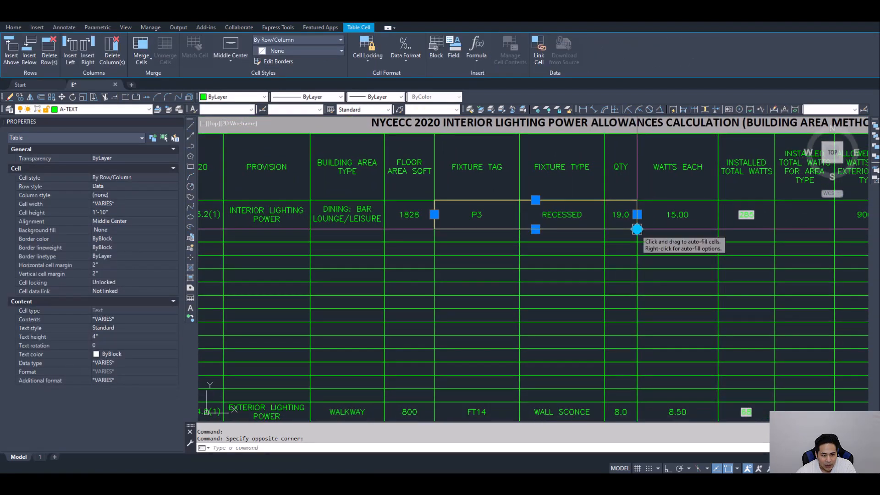
left_click(637, 229)
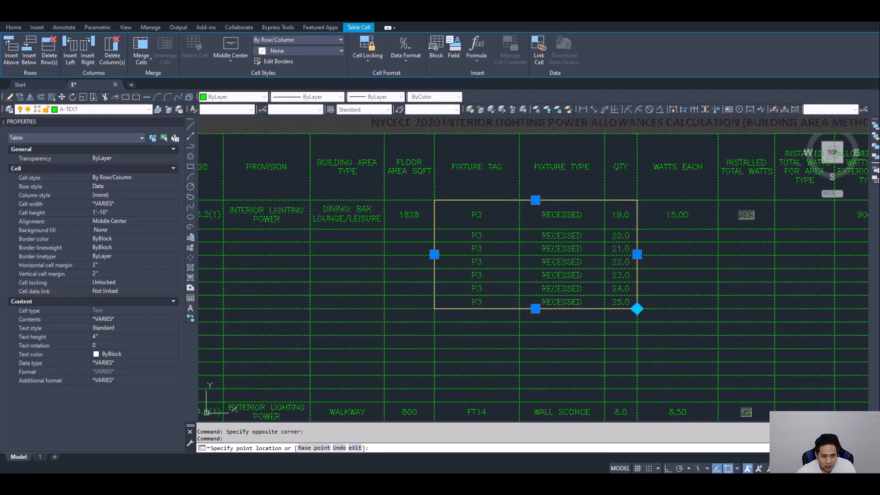
key("ctrl+z")
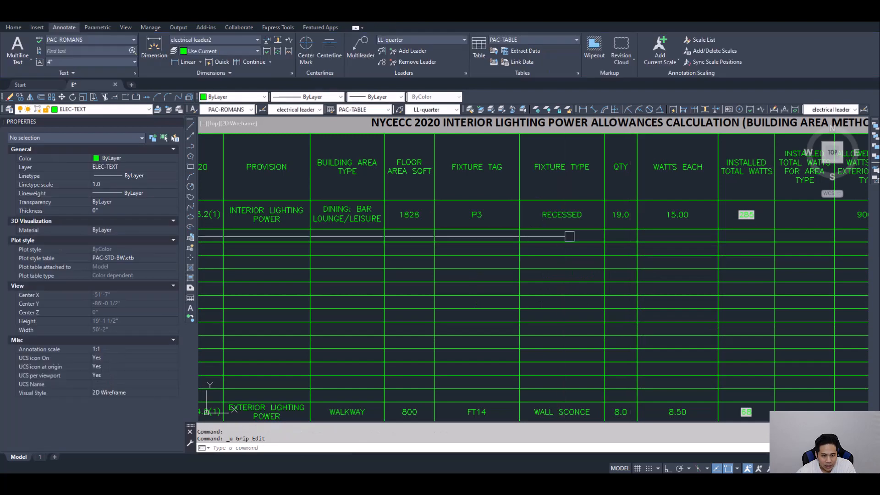
- Copy the P3 row's fixture tag, fixture type and quantity cells into the two empty rows directly below
left_click(622, 214)
left_click(505, 219)
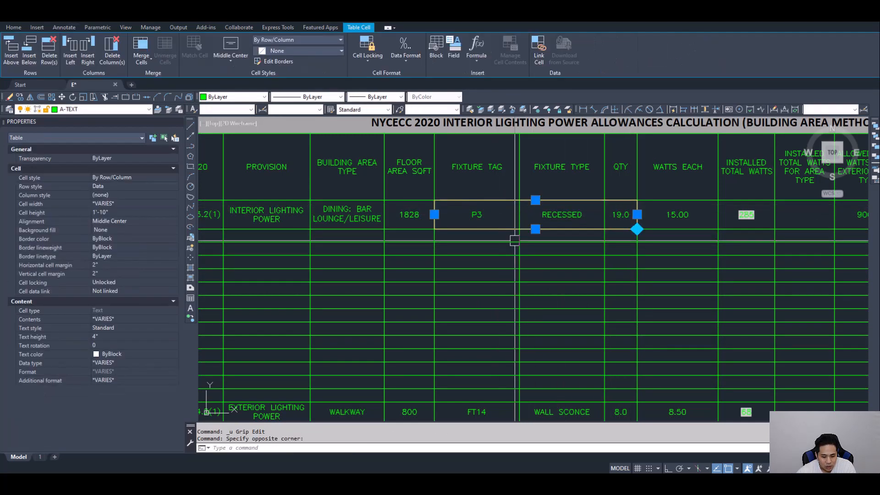
key("ctrl+c")
left_click(481, 237)
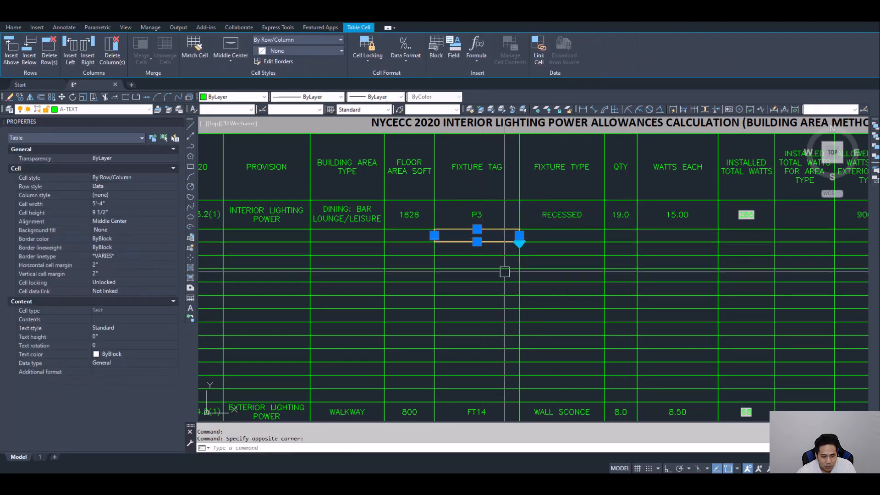
key("ctrl+v")
scroll(491, 247, "up", 2)
left_click(495, 246)
key("ctrl+v")
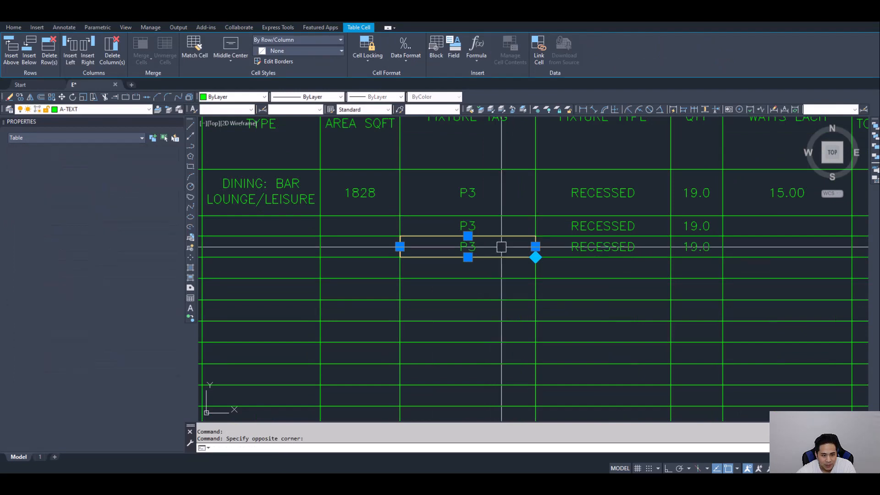
scroll(639, 250, "down", 2)
key("Escape")
key("Escape")
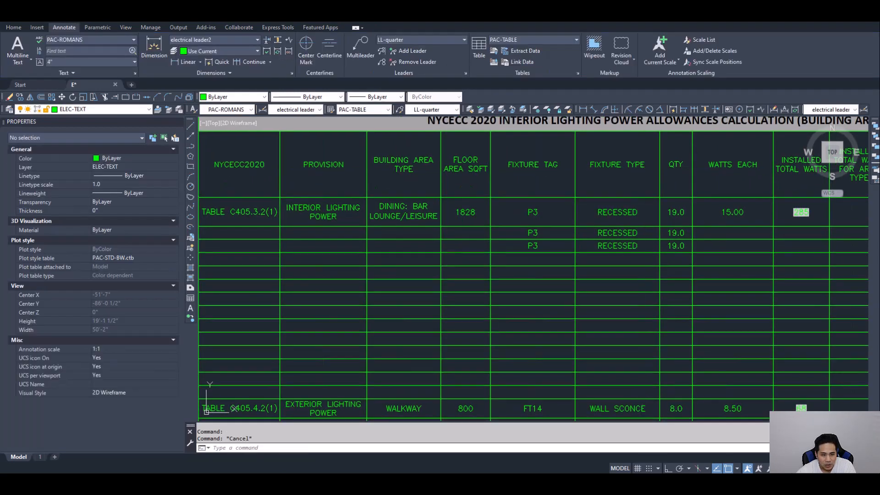
- Auto-fill the two copied rows' tag, type and quantity cells down three more rows of the allowance table
scroll(657, 251, "up", 2)
left_click(490, 223)
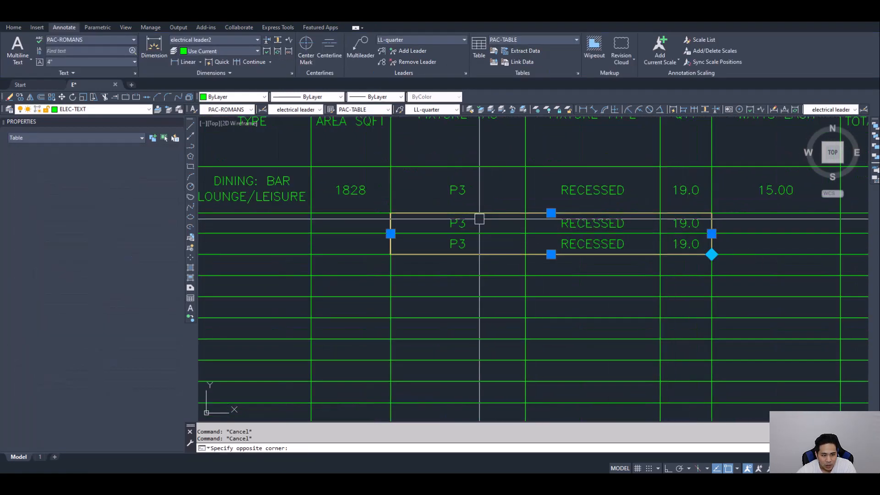
left_click(711, 254)
scroll(706, 277, "down", 3)
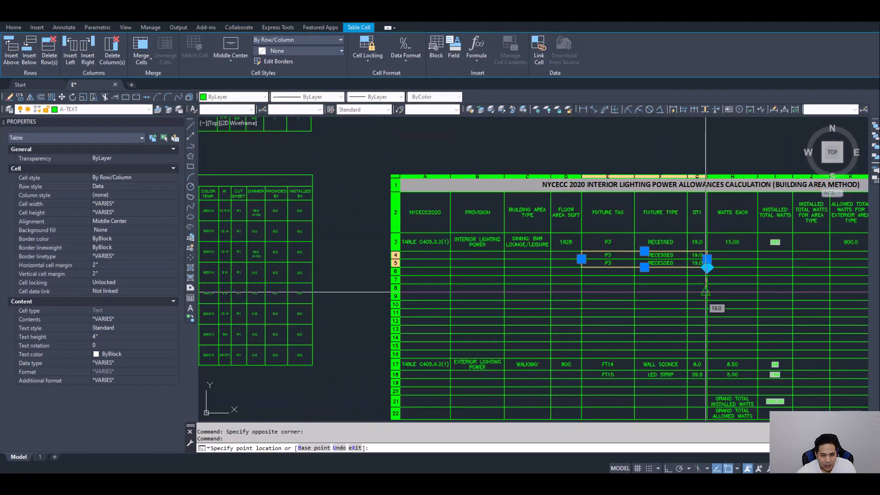
left_click(706, 292)
key("Escape")
key("Escape")
middle_click_drag(594, 255, 648, 250)
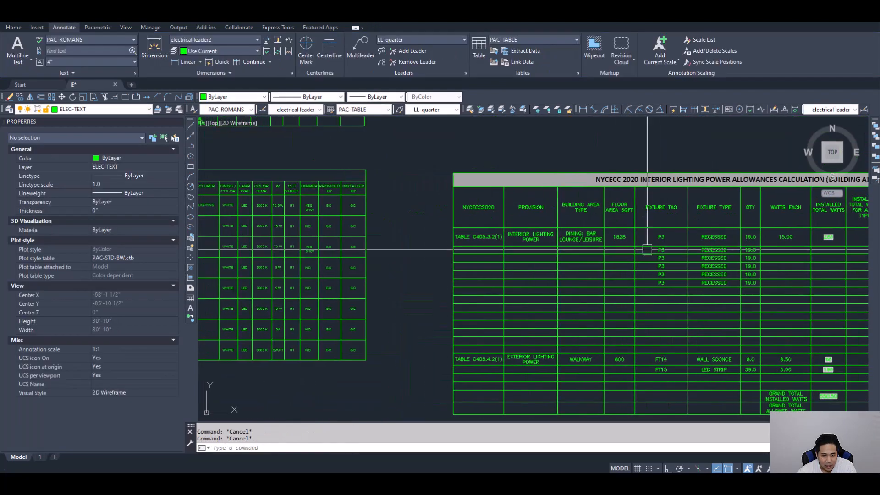
- Check the fixture following P3 in the lighting schedule and set the second interior row's fixture tag to S1
middle_click_drag(425, 256, 711, 269)
scroll(434, 233, "up", 2)
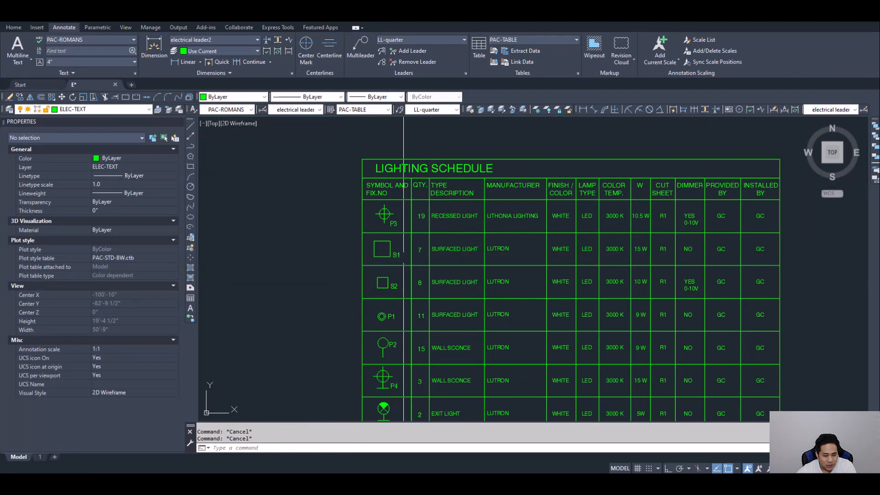
middle_click_drag(762, 315, 346, 295)
middle_click_drag(766, 291, 544, 281)
scroll(618, 263, "up", 2)
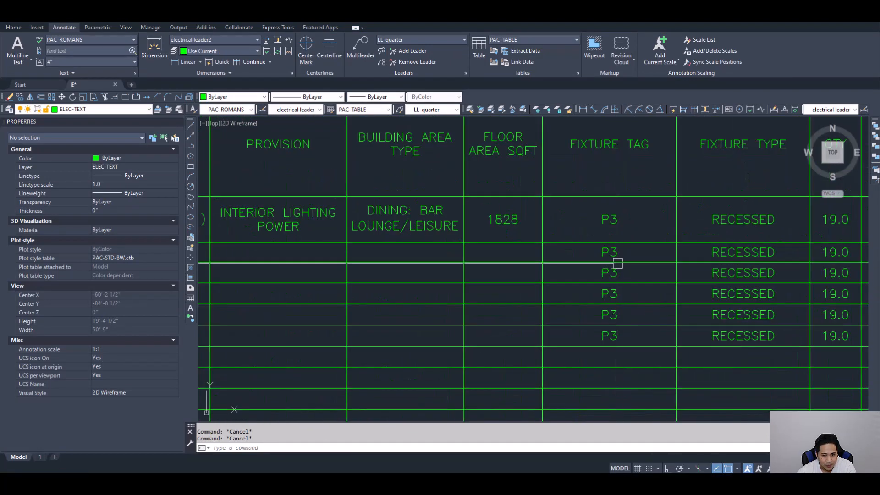
left_click(628, 264)
type("S1")
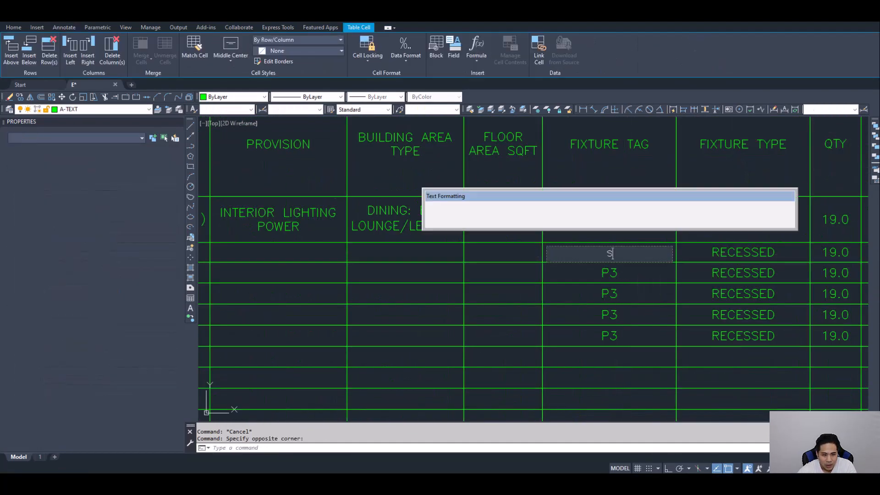
left_click(604, 314)
- Check S1's type description in the lighting schedule and set the S1 row's fixture type to SURFACE
scroll(602, 314, "down", 4)
middle_click_drag(540, 320, 731, 306)
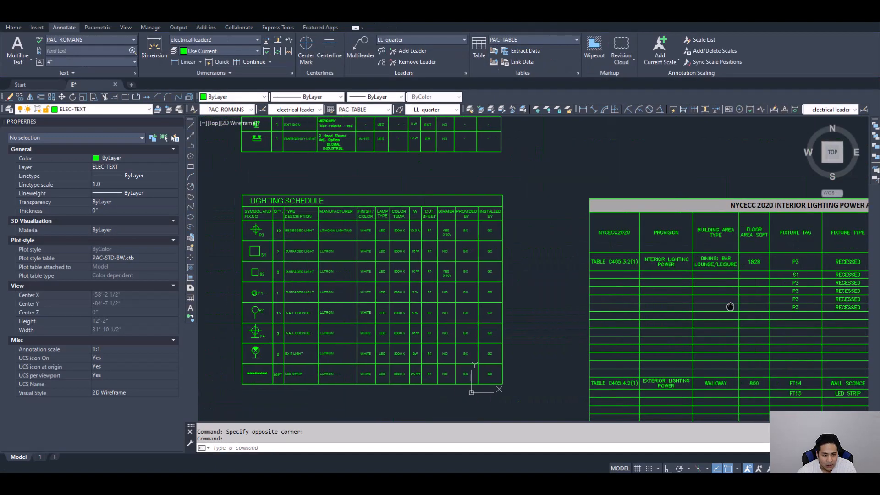
scroll(269, 263, "up", 2)
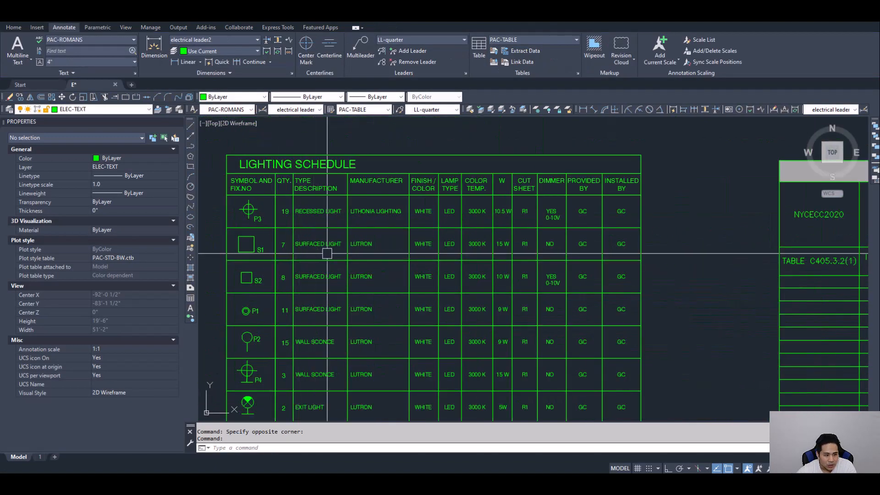
middle_click_drag(666, 297, 300, 287)
middle_click_drag(671, 298, 522, 297)
scroll(690, 278, "up", 2)
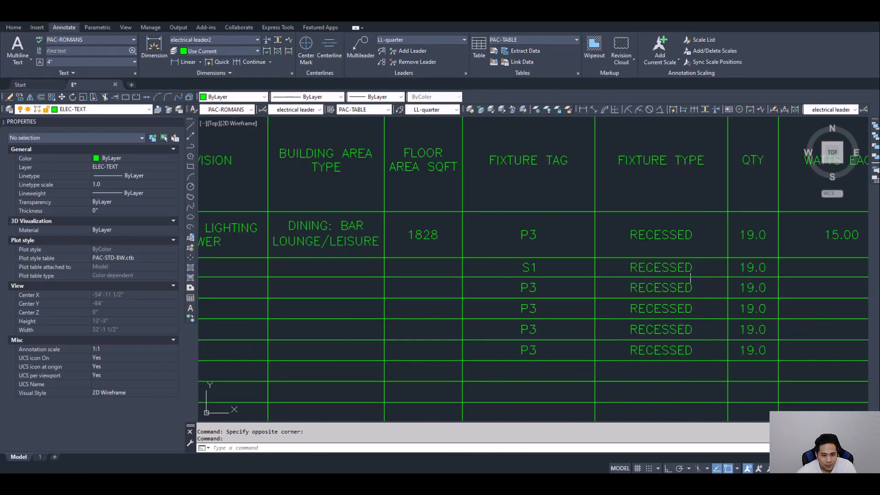
left_click(691, 275)
type("sUR")
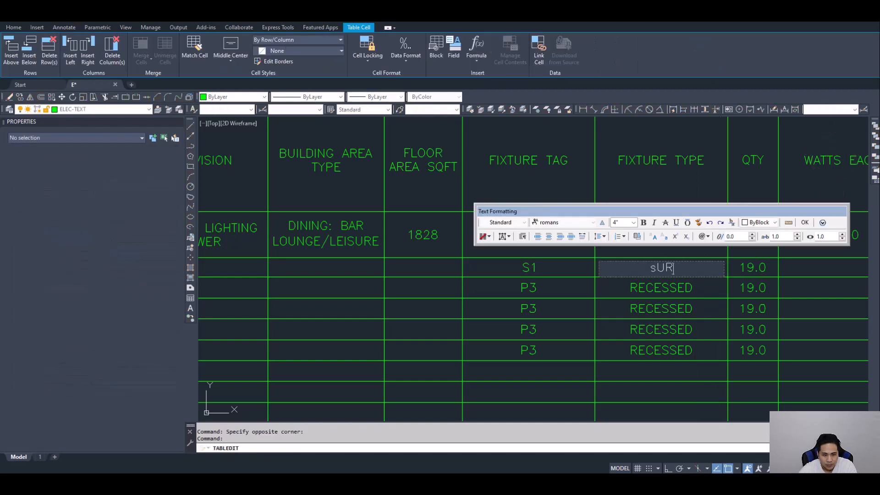
type("FACE")
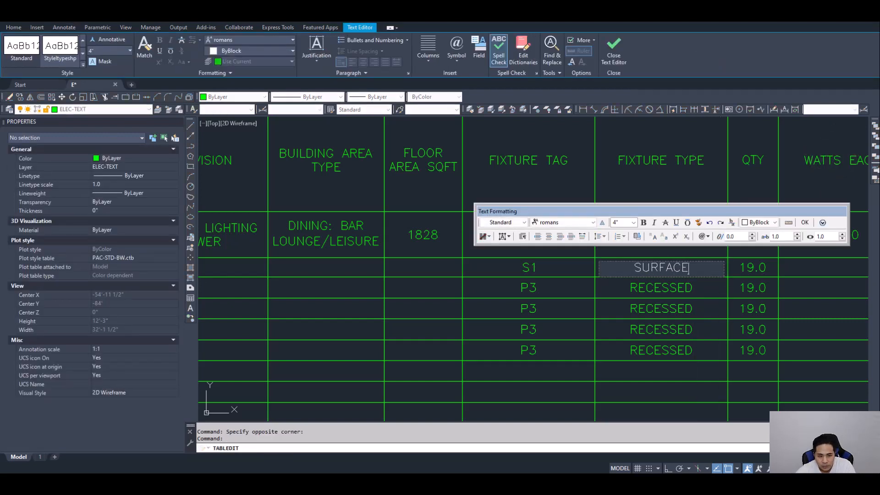
key("Escape")
- Look up S1's quantity in the lighting schedule and set the S1 row's quantity to 7
scroll(705, 307, "down", 5)
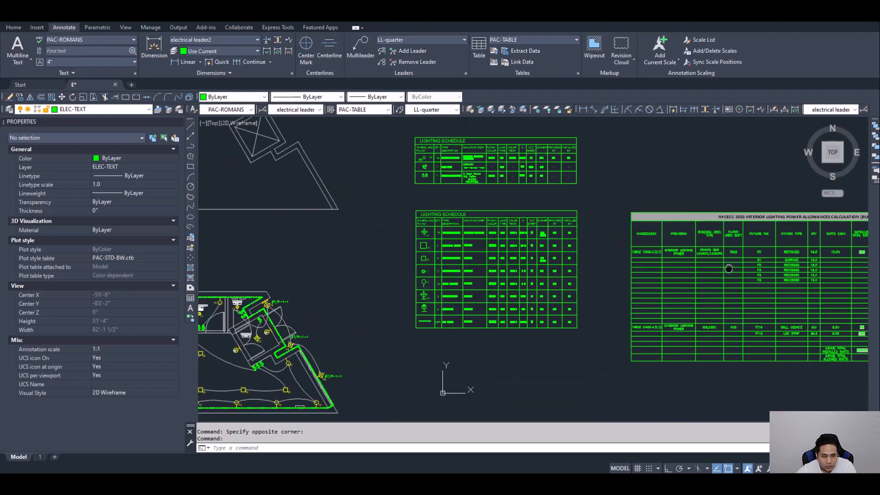
scroll(502, 229, "up", 5)
middle_click_drag(708, 294, 243, 250)
middle_click_drag(710, 288, 406, 267)
scroll(632, 241, "up", 3)
left_click(638, 234)
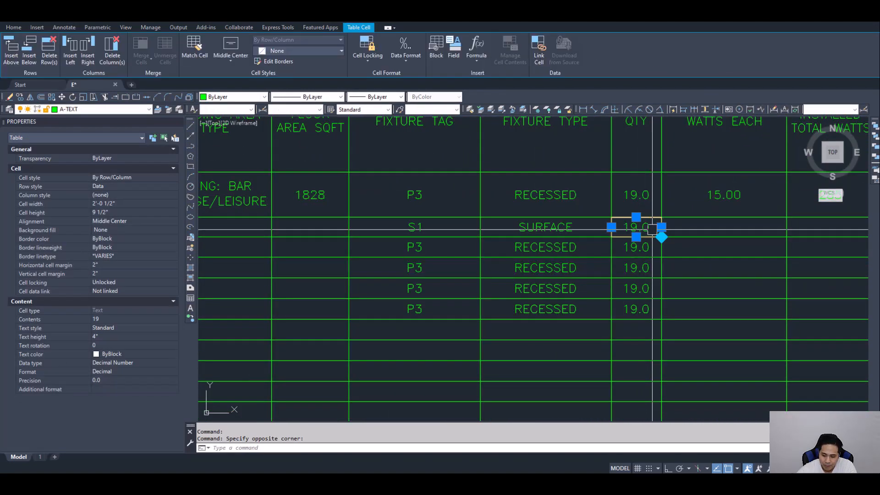
type("7")
key("Escape")
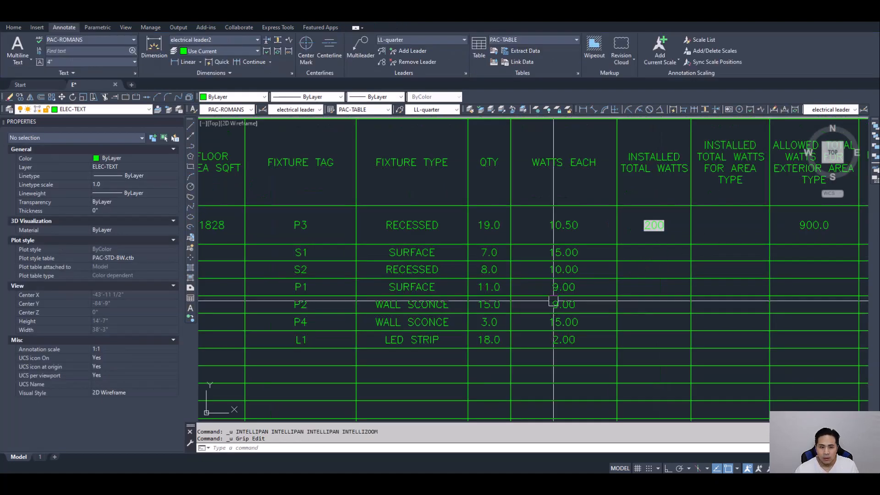
- Compare the allowance table's interior fixture tags, types, quantities and watts with the lighting schedule entries
mouse_move(553, 303)
middle_mouse_down()
mouse_move(581, 288)
mouse_move(603, 197)
middle_mouse_up()
middle_click_drag(464, 267, 561, 292)
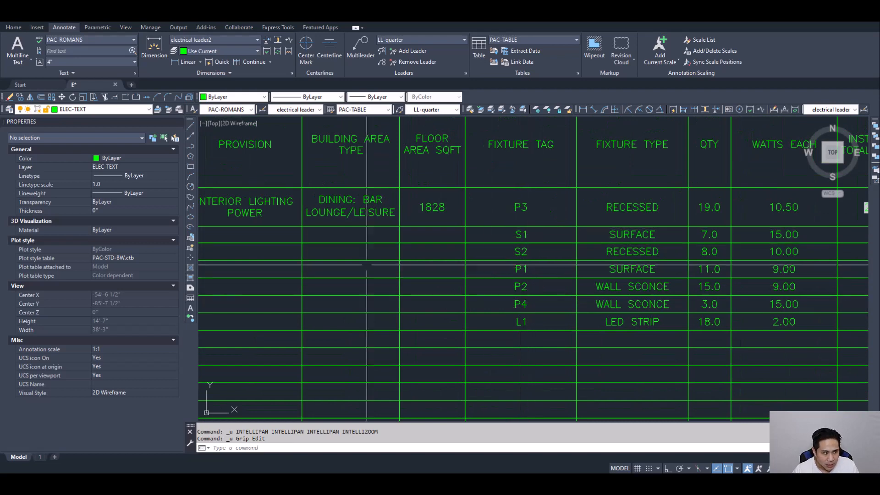
scroll(367, 265, "down", 4)
middle_click_drag(357, 273, 707, 226)
scroll(331, 187, "up", 2)
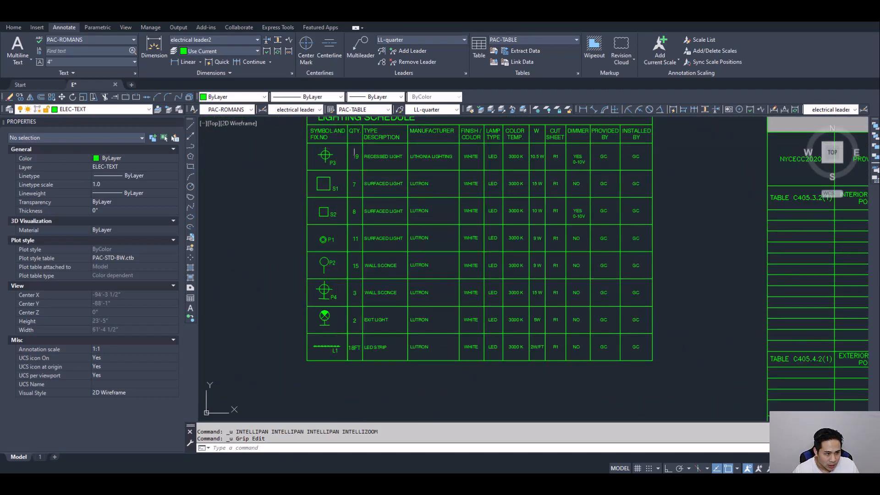
mouse_move(528, 225)
middle_mouse_down()
mouse_move(490, 227)
mouse_move(520, 283)
middle_mouse_up()
scroll(499, 264, "up", 2)
scroll(513, 177, "down", 2)
middle_click_drag(512, 181, 515, 196)
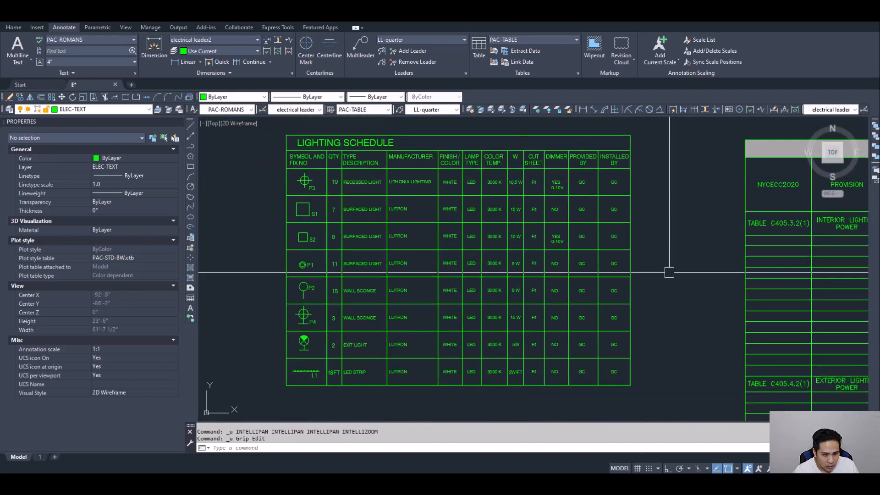
mouse_move(738, 259)
middle_mouse_down()
mouse_move(368, 247)
mouse_move(199, 211)
middle_mouse_up()
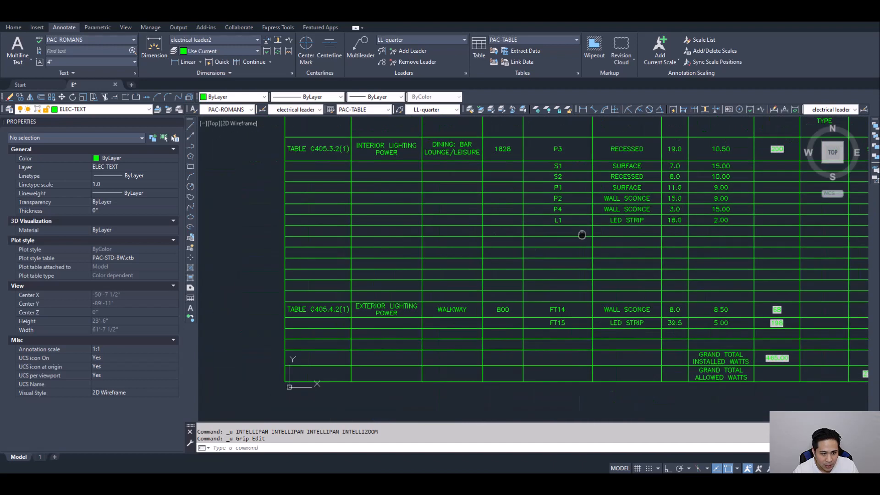
- Examine how the L1 LED strip's quantity in feet and wattage per foot are listed in the lighting schedule
scroll(616, 209, "up", 2)
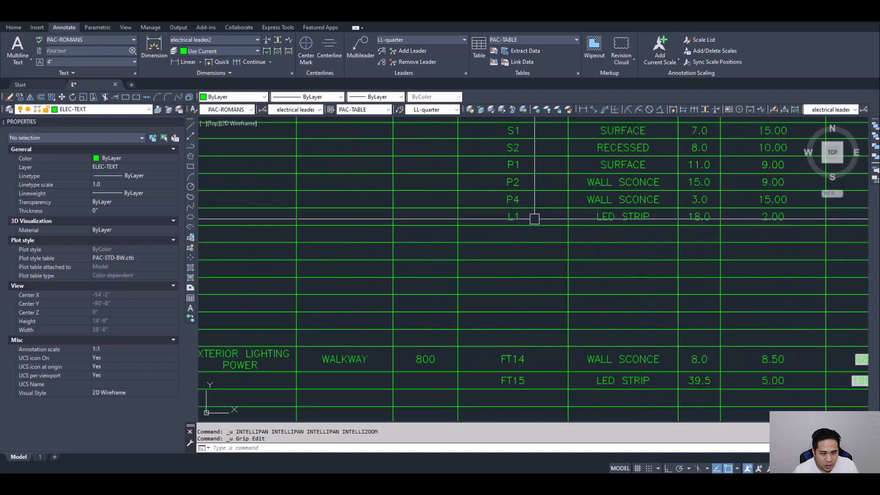
scroll(509, 233, "down", 6)
middle_click_drag(426, 279, 692, 258)
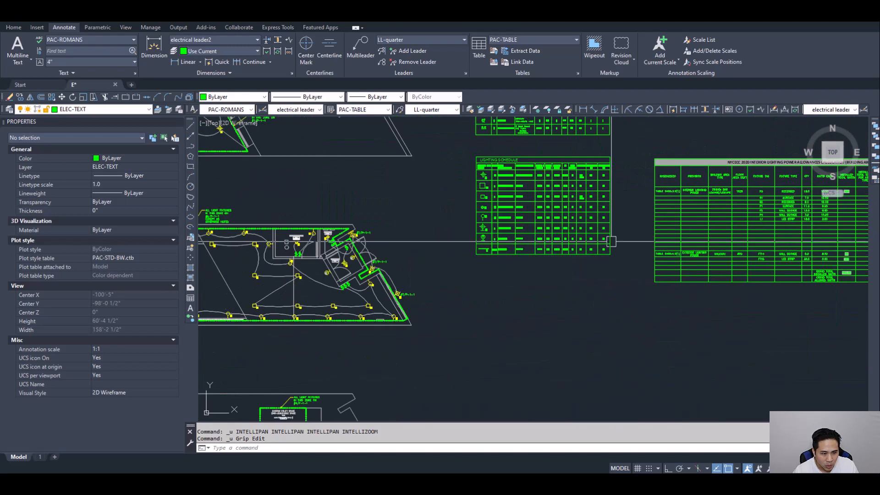
scroll(498, 251, "up", 4)
middle_click_drag(517, 265, 503, 282)
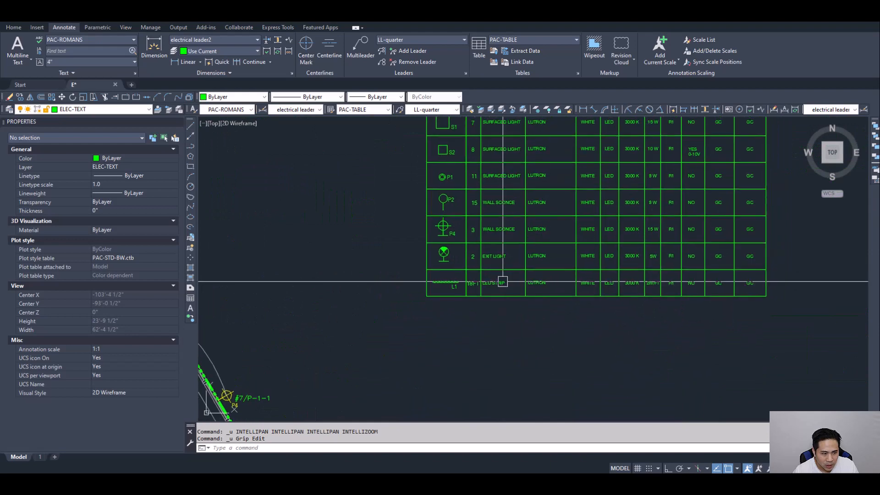
scroll(509, 284, "up", 4)
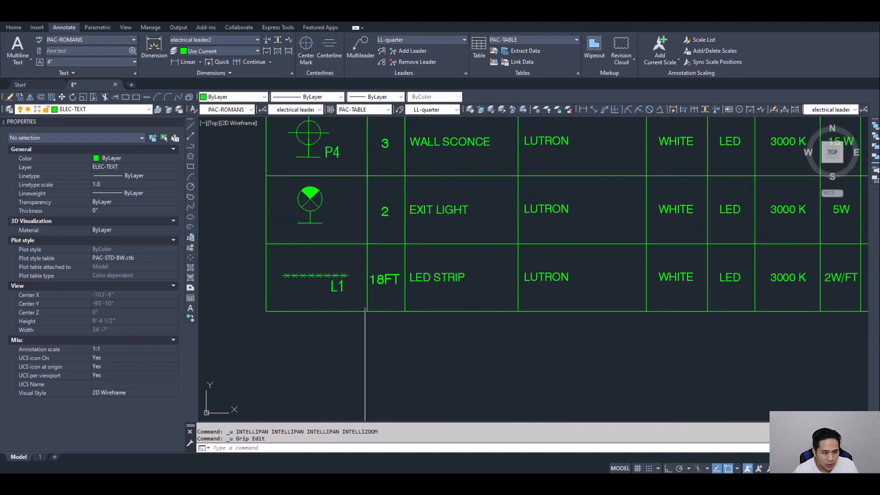
middle_click_drag(397, 290, 402, 311)
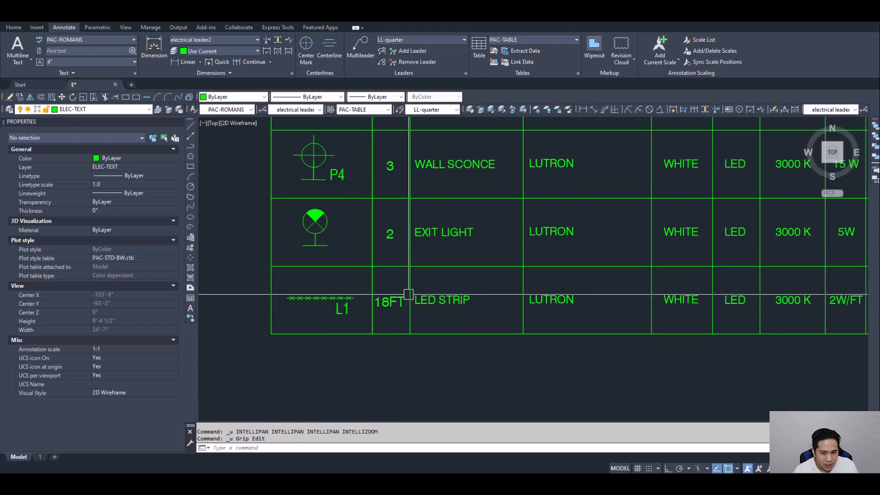
scroll(409, 295, "down", 4)
middle_click_drag(534, 307, 460, 306)
scroll(525, 301, "up", 2)
mouse_move(523, 310)
middle_mouse_down()
mouse_move(549, 335)
mouse_move(566, 409)
mouse_move(577, 382)
middle_mouse_up()
scroll(548, 376, "up", 4)
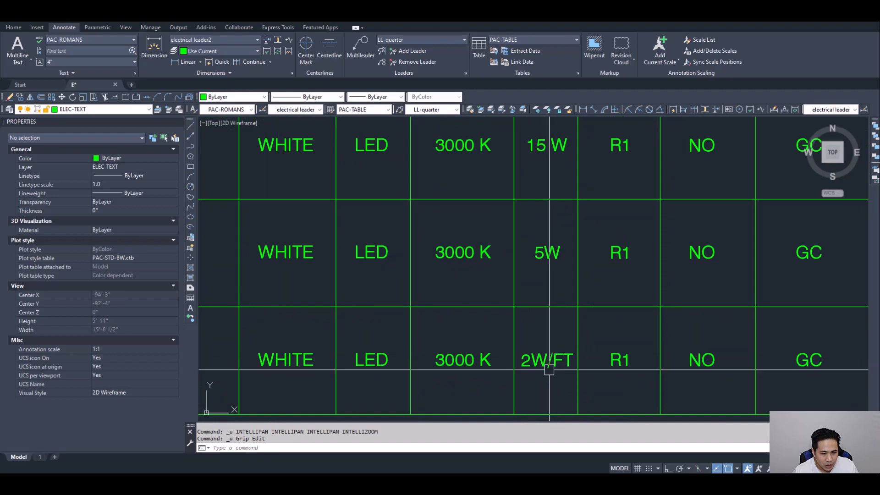
- Compare the L1 LED strip's listed wattage with the L1 row and review the interior fixture rows in the allowance table
middle_click_drag(544, 374, 540, 324)
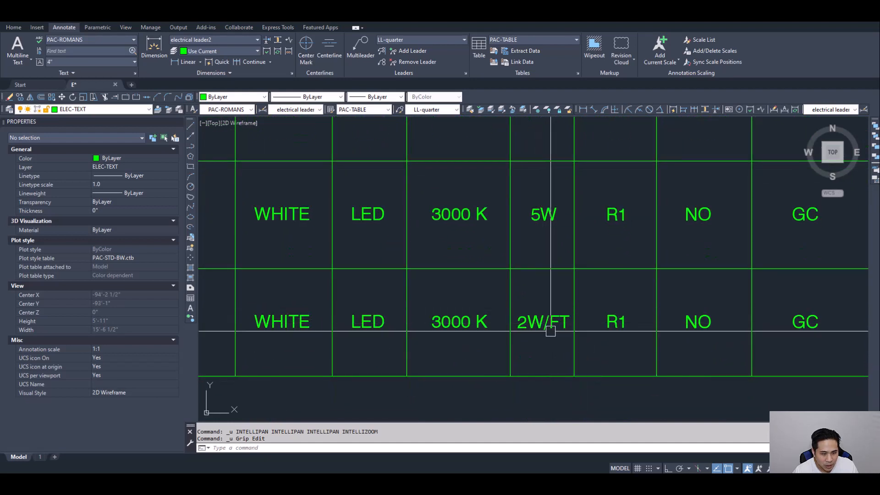
scroll(549, 321, "down", 4)
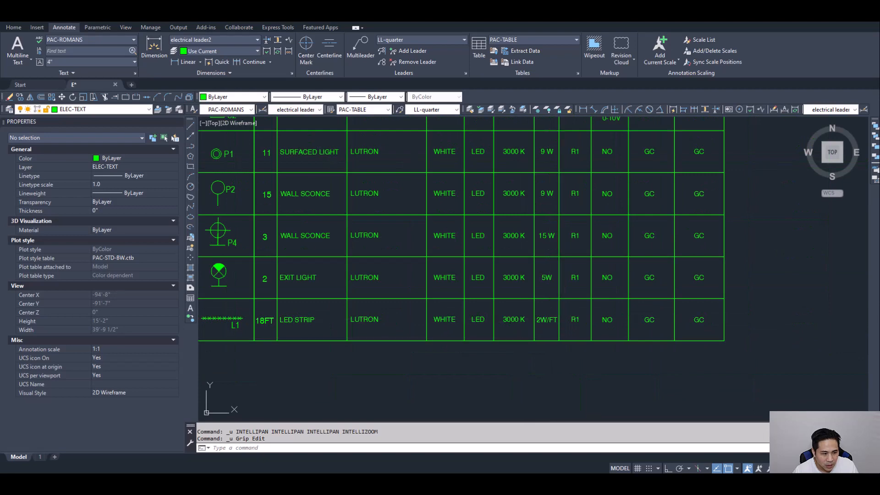
scroll(569, 317, "down", 4)
middle_click_drag(678, 298, 381, 316)
scroll(564, 292, "up", 4)
middle_click_drag(730, 298, 448, 309)
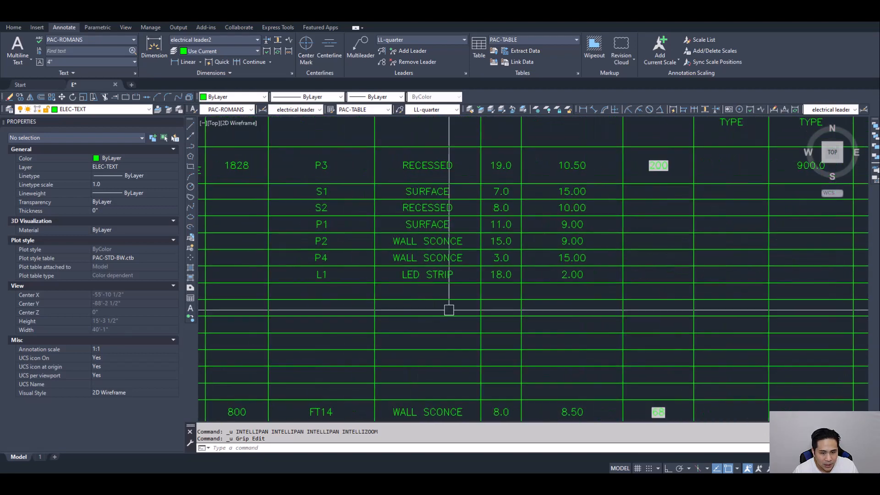
middle_click_drag(549, 296, 546, 339)
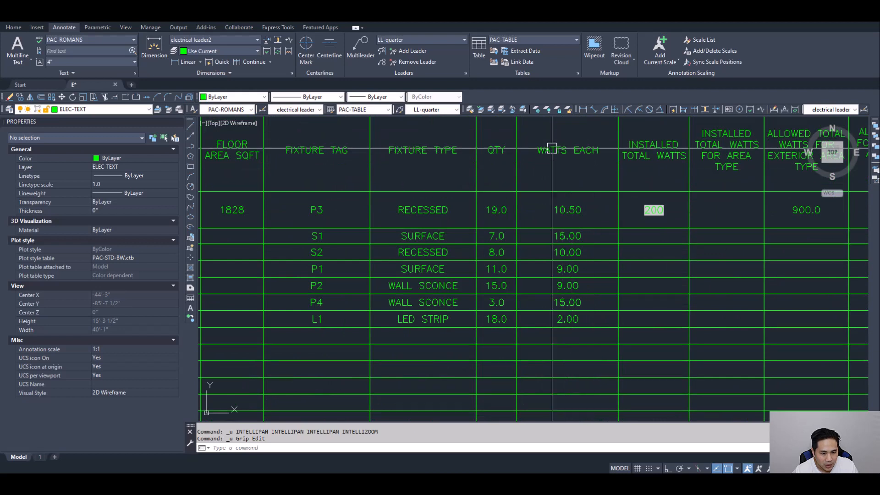
middle_click_drag(557, 301, 568, 298)
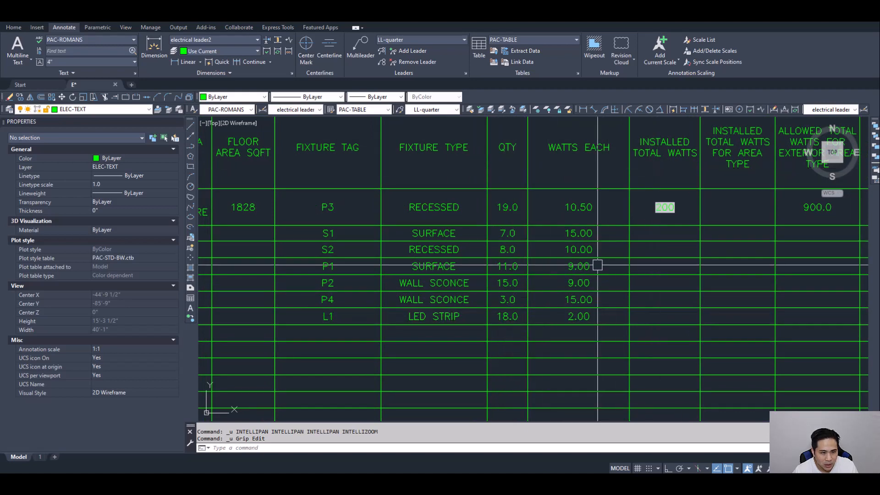
middle_click_drag(644, 261, 566, 249)
middle_click_drag(593, 218, 672, 255)
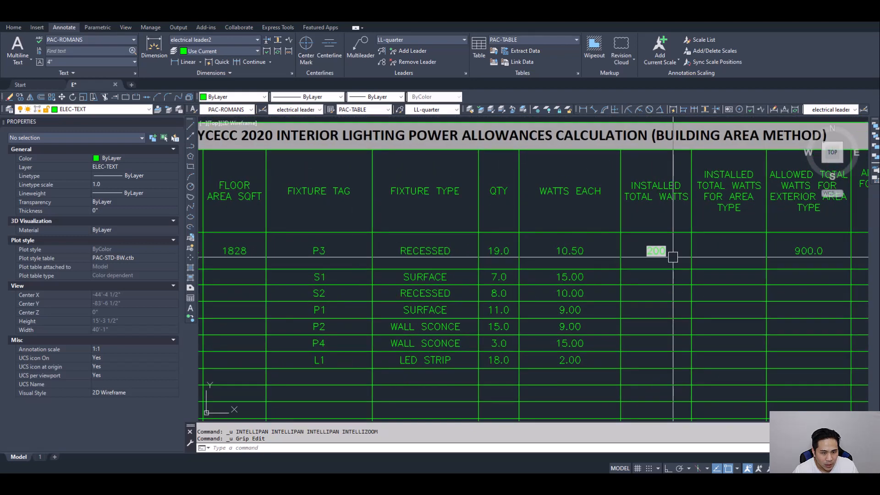
- Examine the formula in P3's installed total watts cell against the column letters and row numbers of quantity and watts each
left_click(673, 257)
double_click(674, 257)
middle_click_drag(614, 306, 709, 346)
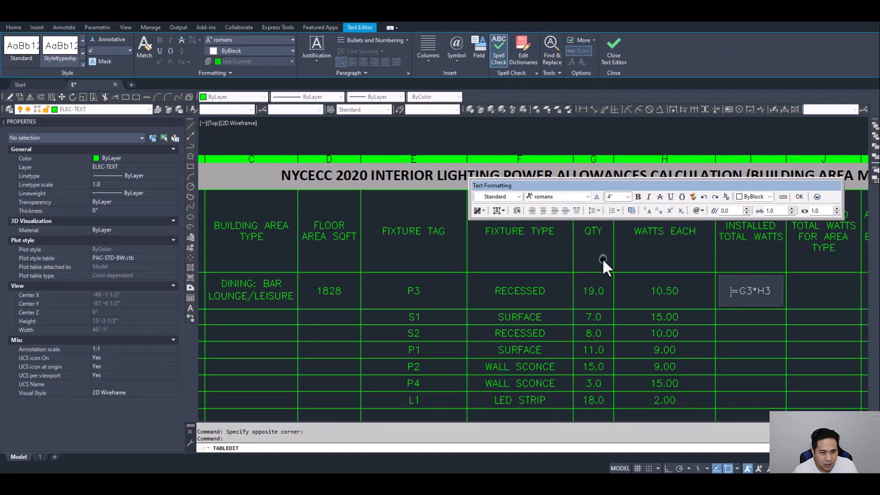
middle_click_drag(602, 258, 623, 249)
left_click_drag(615, 186, 550, 129)
middle_click_drag(579, 211, 595, 264)
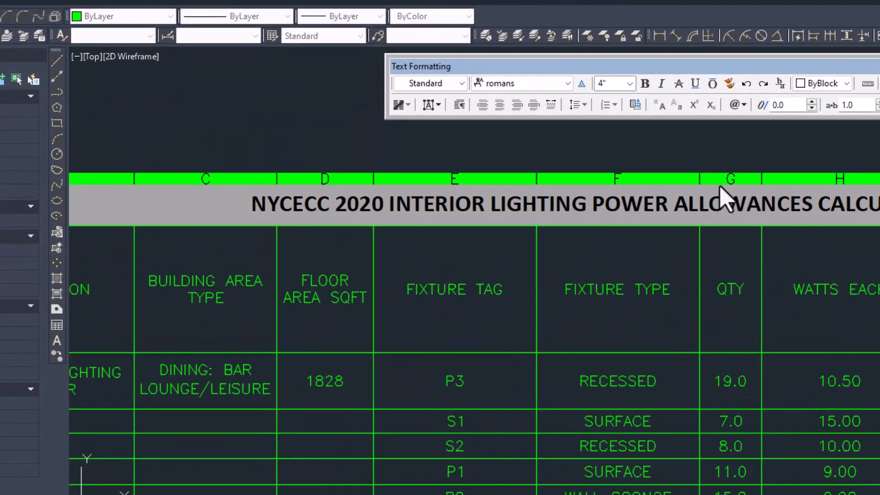
scroll(722, 197, "down", 4)
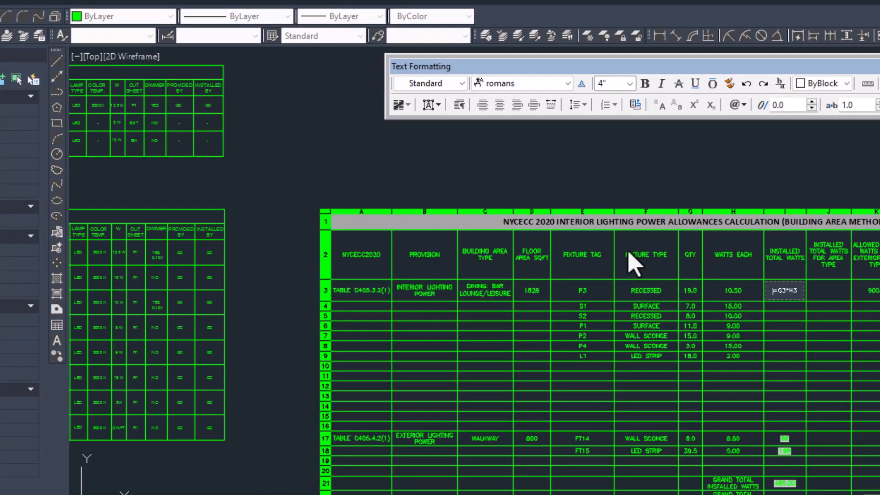
scroll(628, 259, "up", 2)
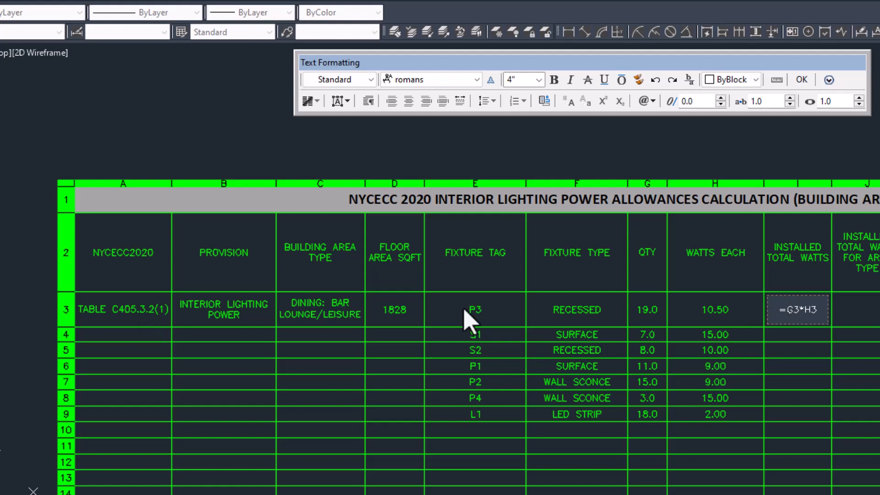
middle_click_drag(758, 332, 566, 307)
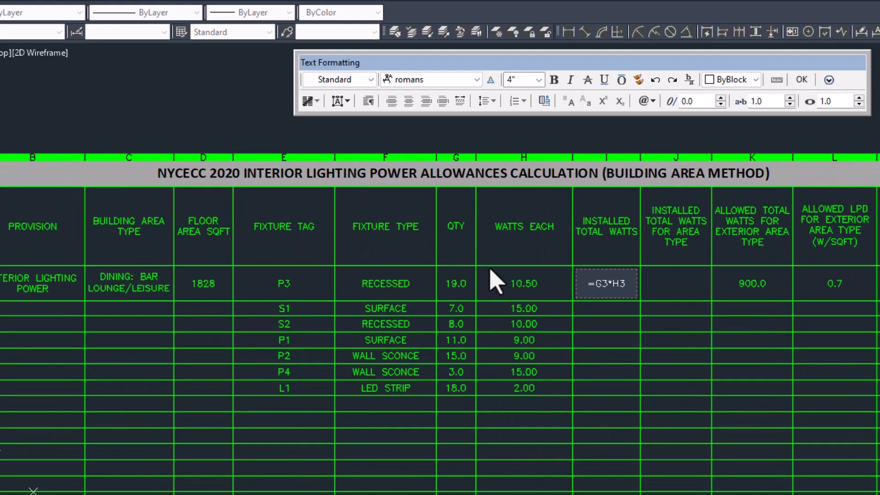
left_click(597, 343)
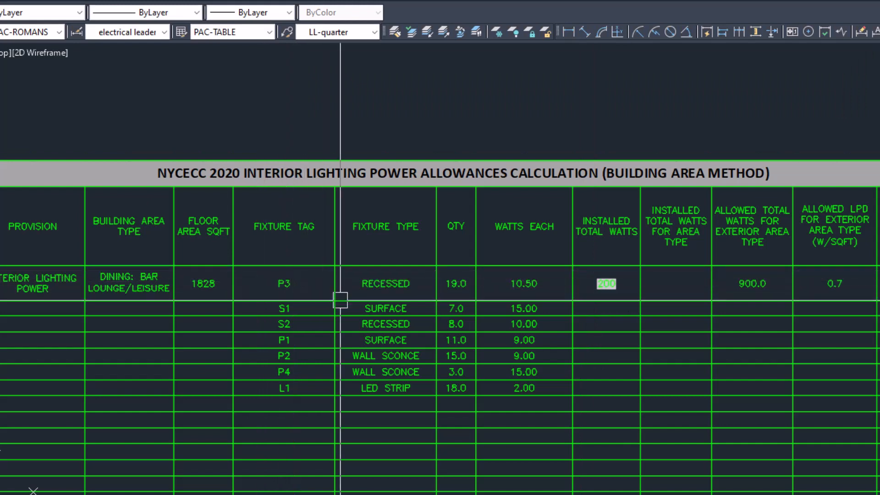
- Fill P3's installed total watts formula down the column through the L1 row
scroll(340, 300, "down", 1)
scroll(569, 284, "up", 3)
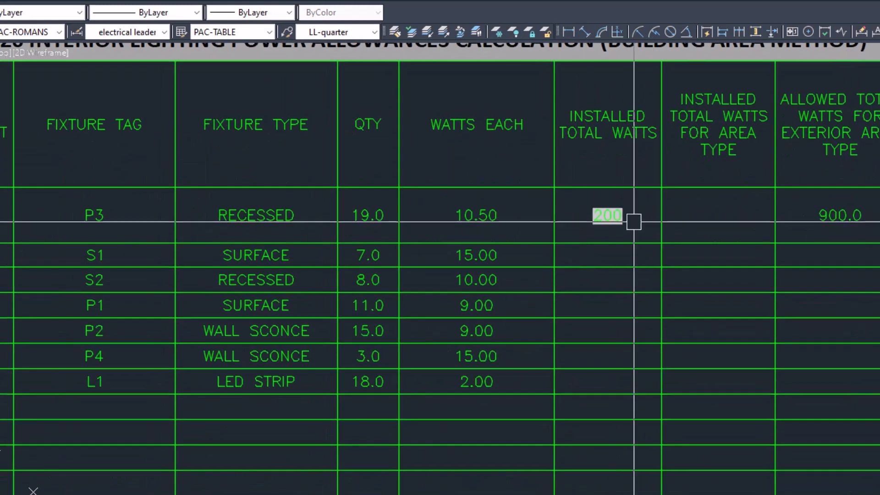
left_click(634, 222)
left_click_drag(661, 243, 648, 383)
key("Escape")
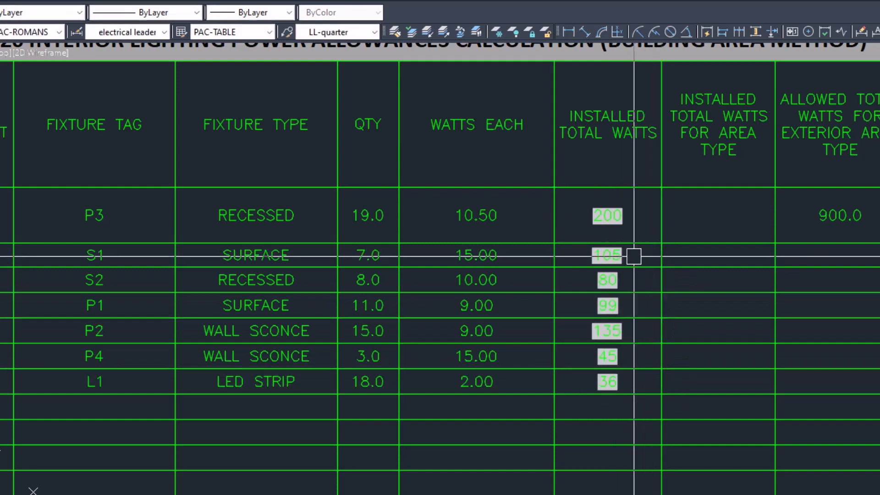
- Check that the filled installed total watts formulas for S1 and S2 reference their own rows' quantity and watts each
middle_click_drag(634, 256, 690, 256)
double_click(632, 256)
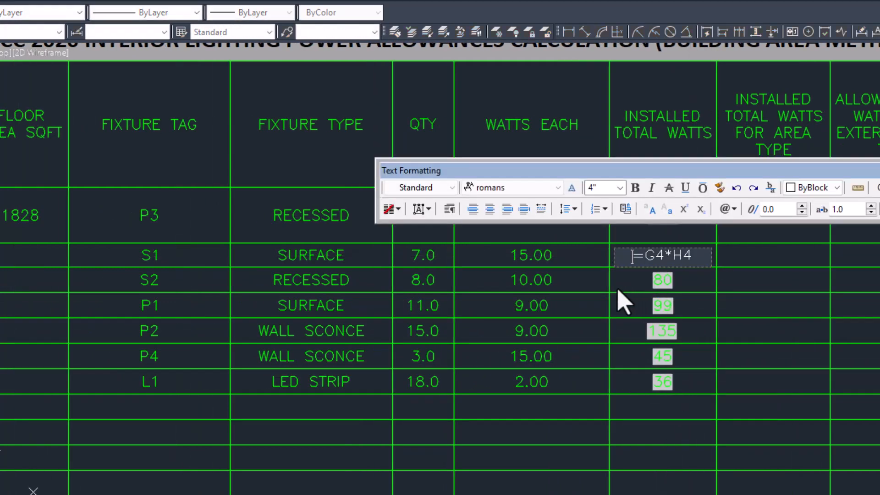
scroll(623, 302, "down", 4)
scroll(682, 266, "up", 2)
mouse_move(681, 269)
middle_mouse_down()
mouse_move(693, 393)
mouse_move(726, 424)
middle_mouse_up()
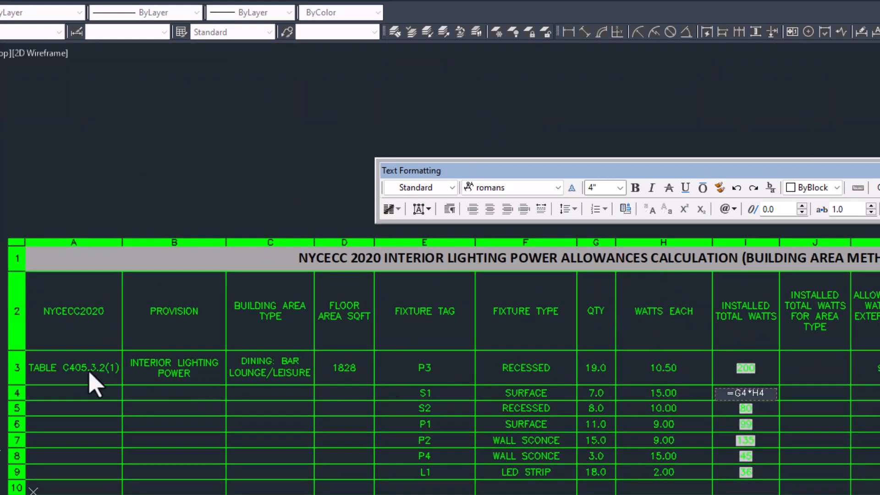
key("Escape")
key("Escape")
middle_click_drag(748, 414, 682, 314)
scroll(689, 293, "up", 2)
double_click(709, 310)
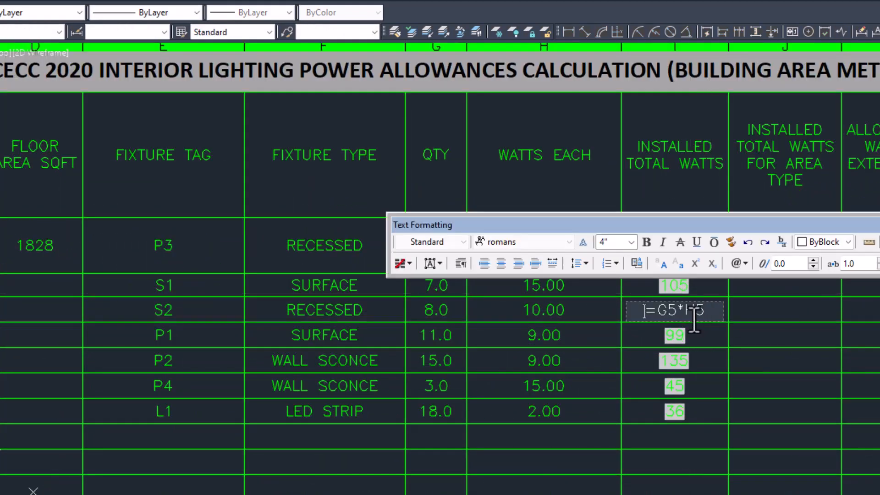
key("Escape")
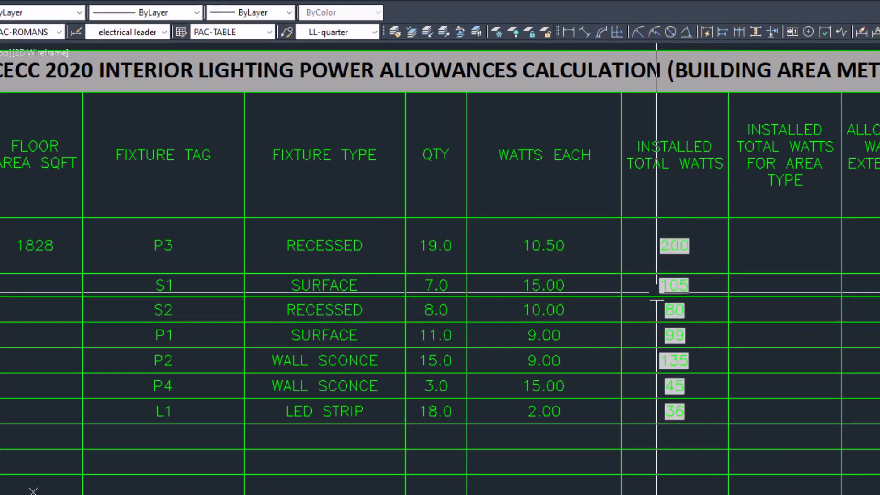
- Review the installed total watts of every fixture row and the separate interior and exterior grand total rows
middle_click_drag(676, 416, 584, 363)
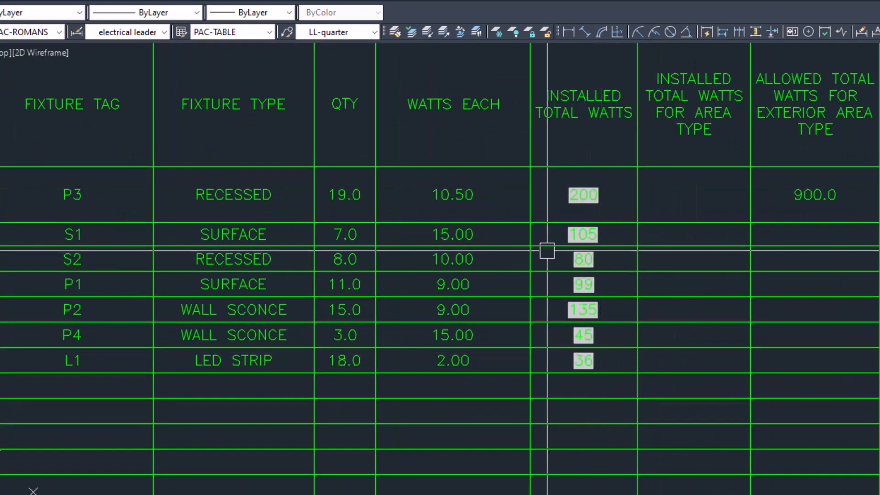
middle_click_drag(547, 249, 559, 225)
middle_click_drag(435, 350, 498, 345)
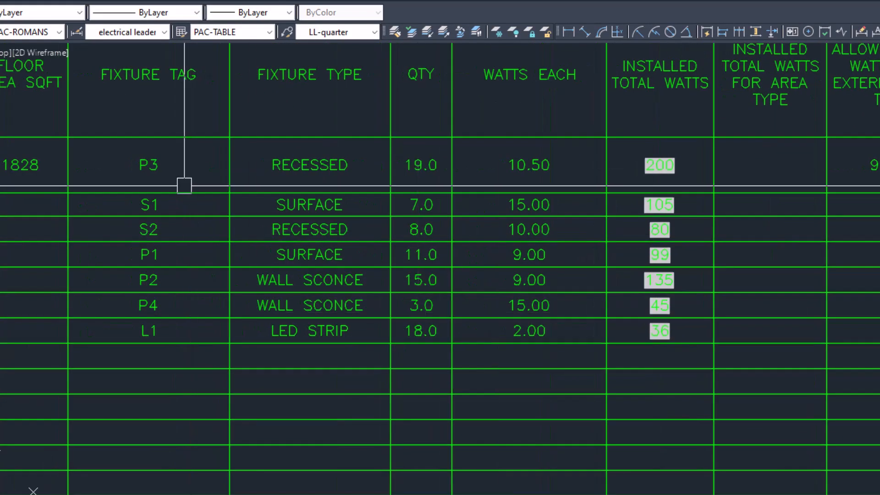
mouse_move(661, 437)
middle_mouse_down()
mouse_move(607, 394)
mouse_move(447, 314)
mouse_move(624, 335)
middle_mouse_up()
scroll(448, 268, "down", 2)
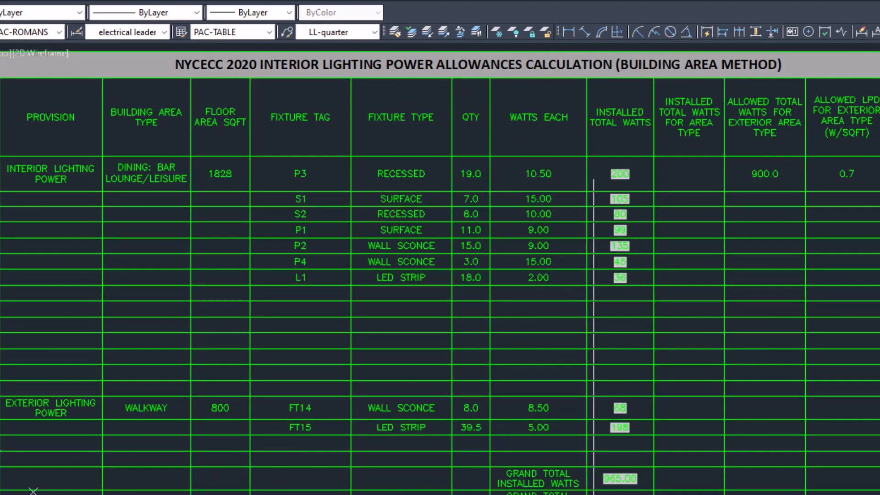
middle_click_drag(202, 203, 378, 198)
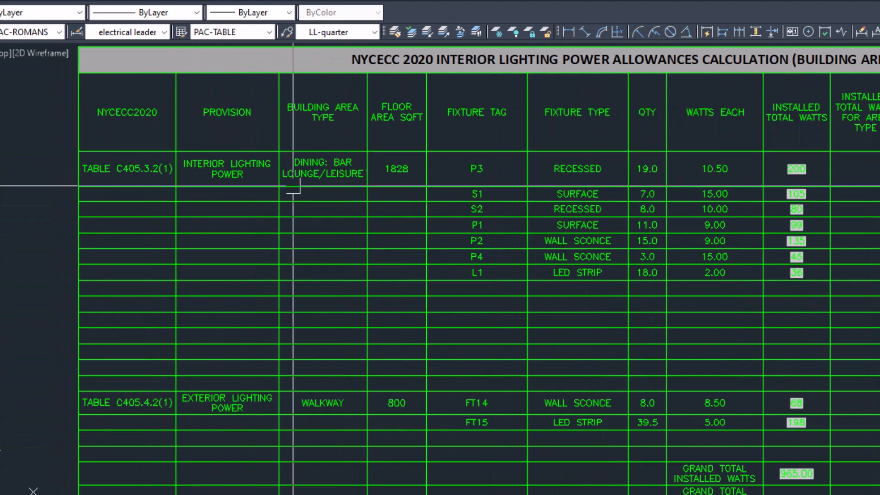
middle_click_drag(380, 382, 400, 281)
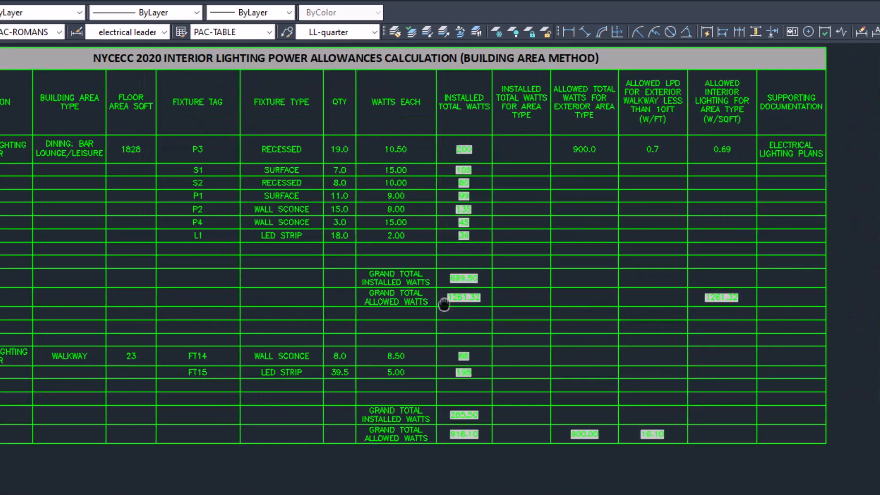
middle_click_drag(426, 96, 385, 109)
middle_click_drag(494, 324, 475, 302)
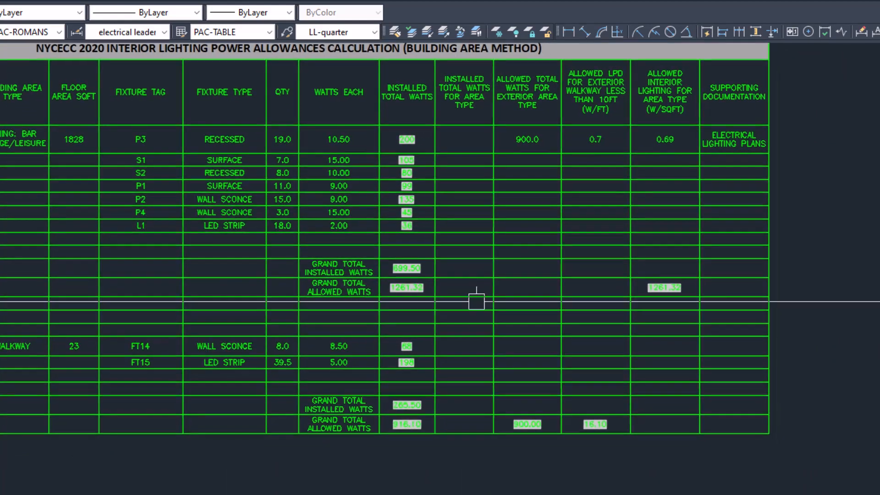
- Open the interior grand total installed watts cell to view its formula
mouse_move(405, 271)
middle_mouse_down()
mouse_move(480, 241)
mouse_move(470, 346)
middle_mouse_up()
scroll(414, 157, "up", 2)
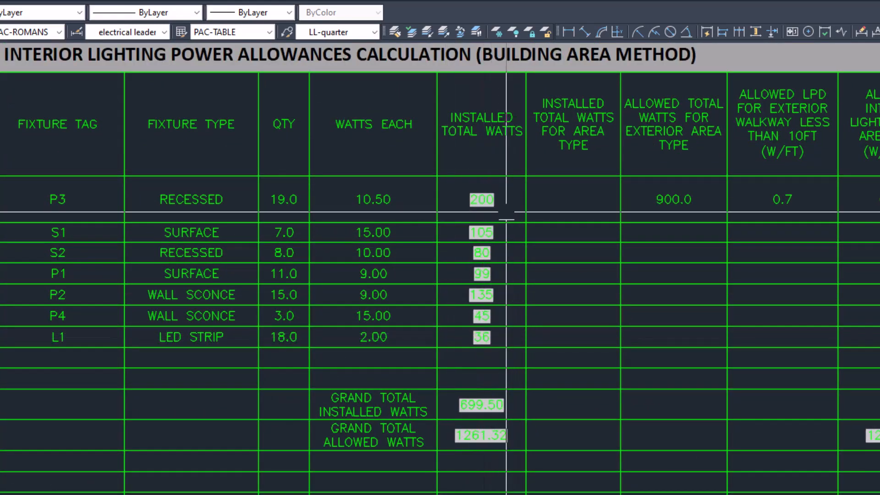
middle_click_drag(513, 311, 491, 233)
scroll(462, 292, "up", 2)
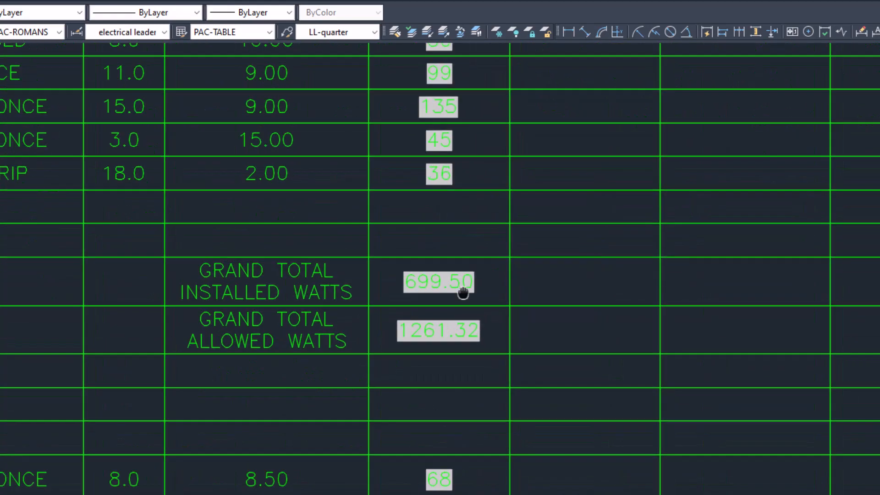
scroll(472, 277, "up", 2)
double_click(472, 278)
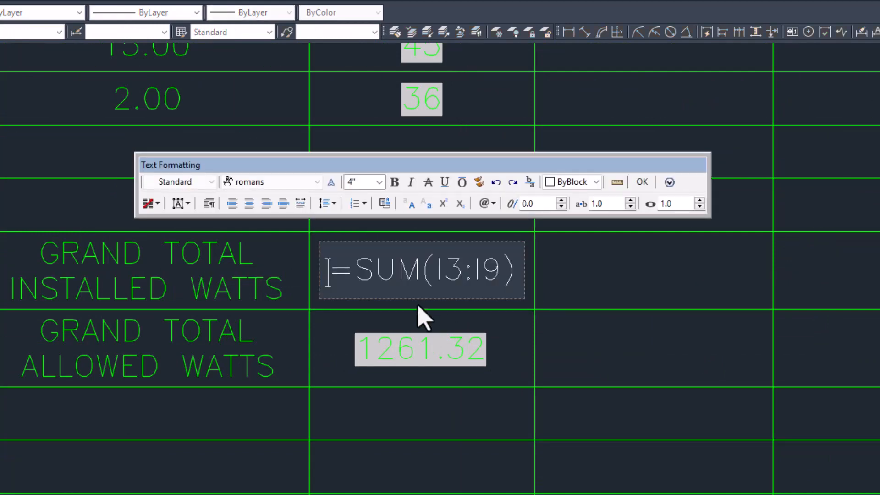
middle_click_drag(376, 294, 356, 358)
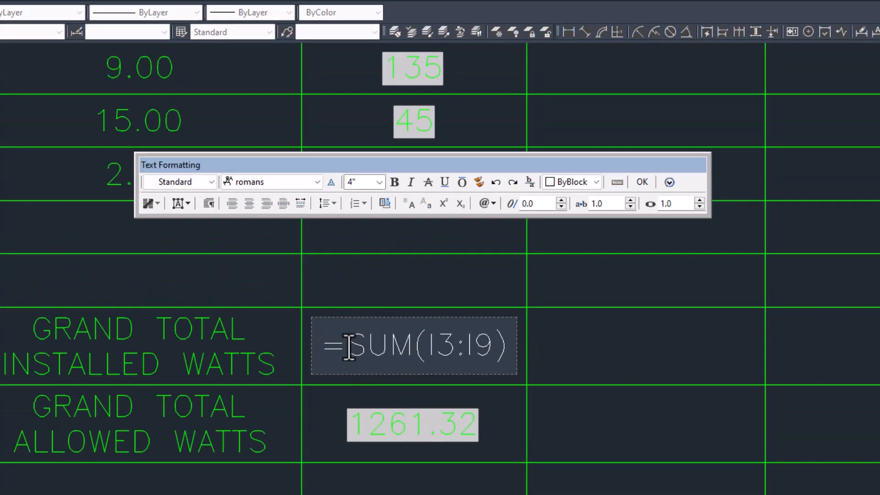
- Check the grand total's SUM range against the column letters and row numbers of the P3 to L1 rows, and close the cell
scroll(442, 332, "down", 3)
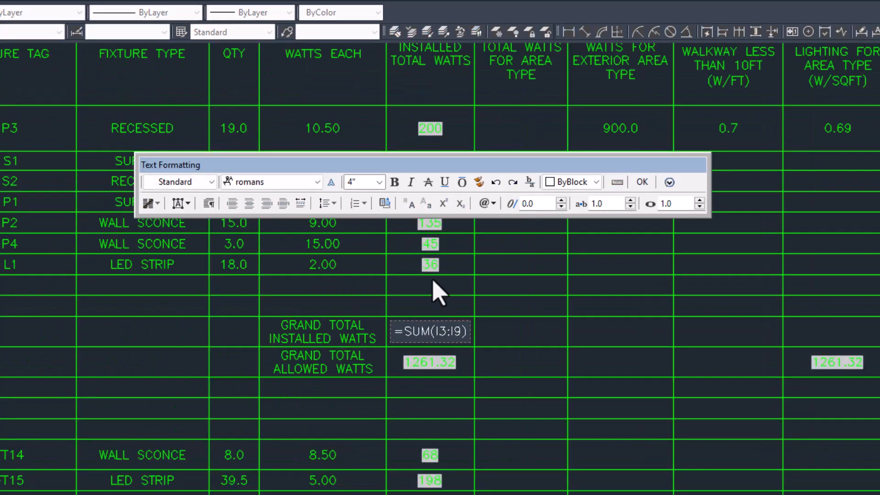
middle_click_drag(440, 289, 435, 397)
scroll(447, 133, "down", 2)
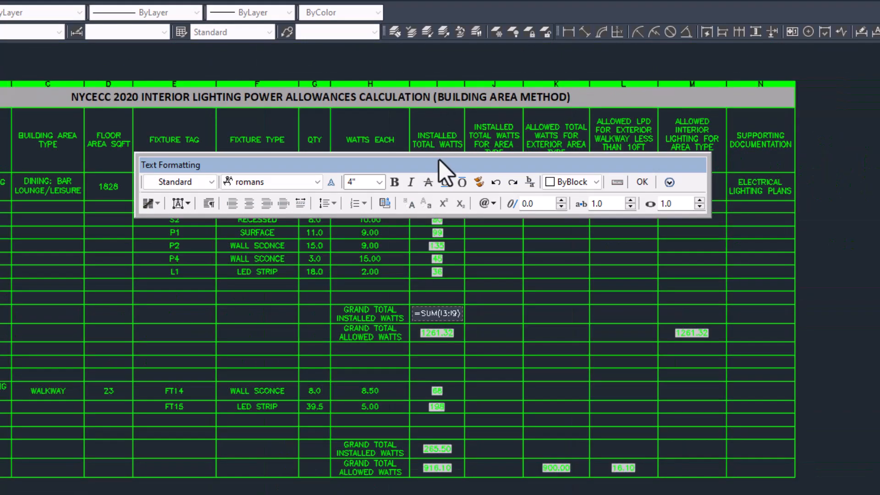
left_click_drag(439, 160, 593, 71)
middle_click_drag(496, 197, 511, 261)
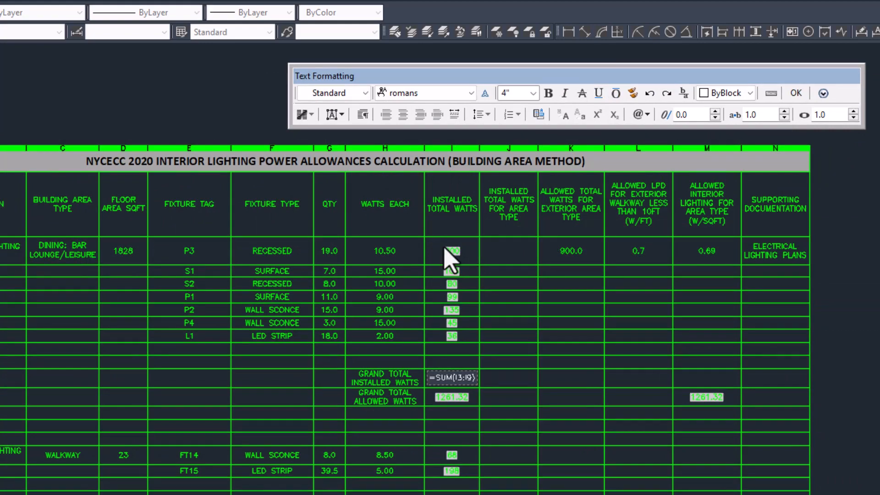
scroll(462, 384, "up", 4)
scroll(465, 381, "down", 2)
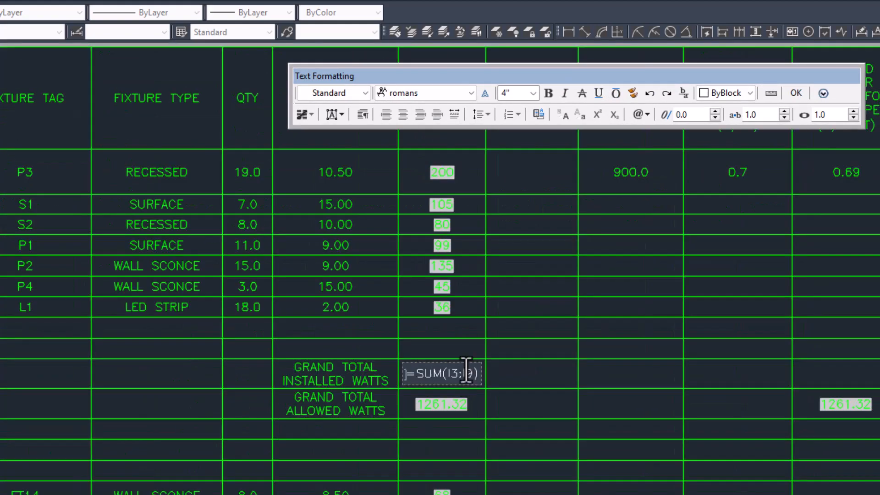
scroll(456, 333, "down", 2)
middle_click_drag(457, 340, 469, 368)
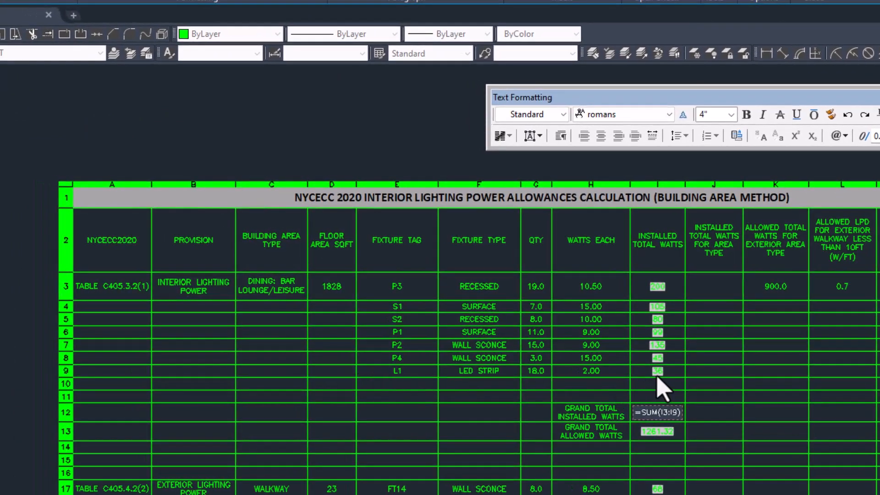
key("Escape")
- Compare the interior grand total installed watts with the grand total allowed watts
scroll(667, 441, "up", 4)
mouse_move(664, 350)
middle_mouse_down()
mouse_move(645, 382)
mouse_move(643, 303)
middle_mouse_up()
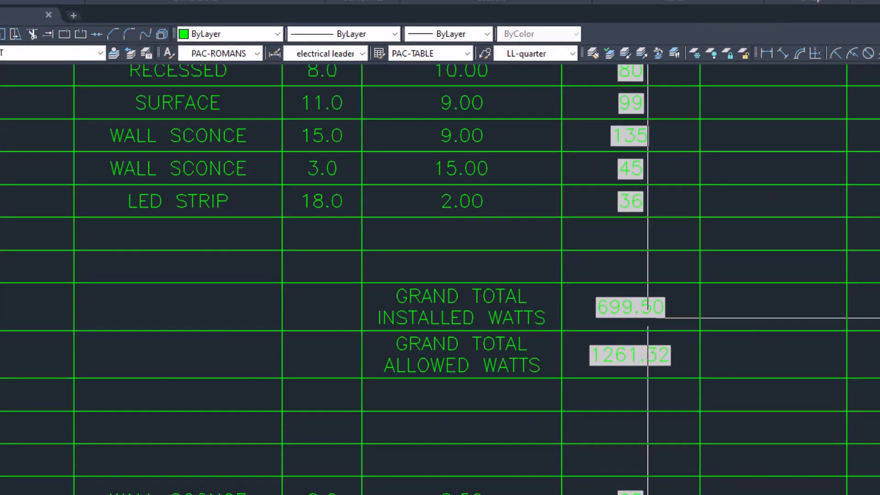
middle_click_drag(676, 370, 572, 372)
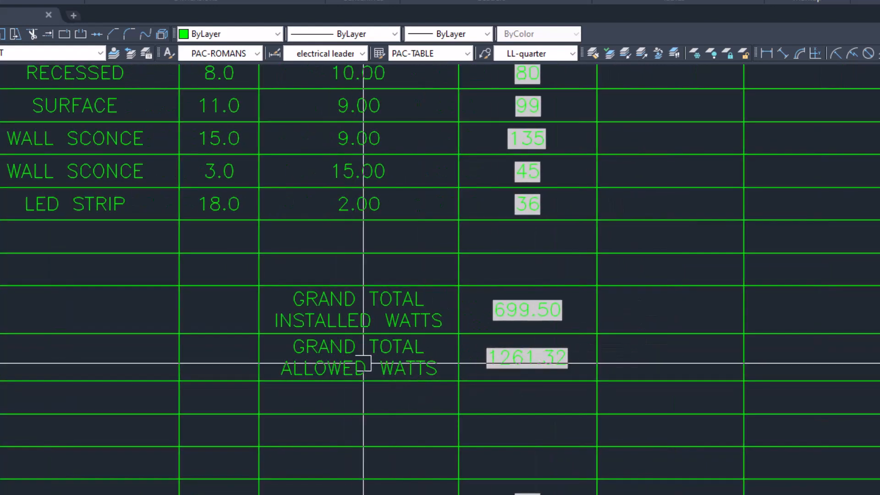
- Examine the allowed interior lighting per area type column, from its W/sqft value in the P3 row to the grand total allowed watts row
middle_click_drag(393, 369, 215, 357)
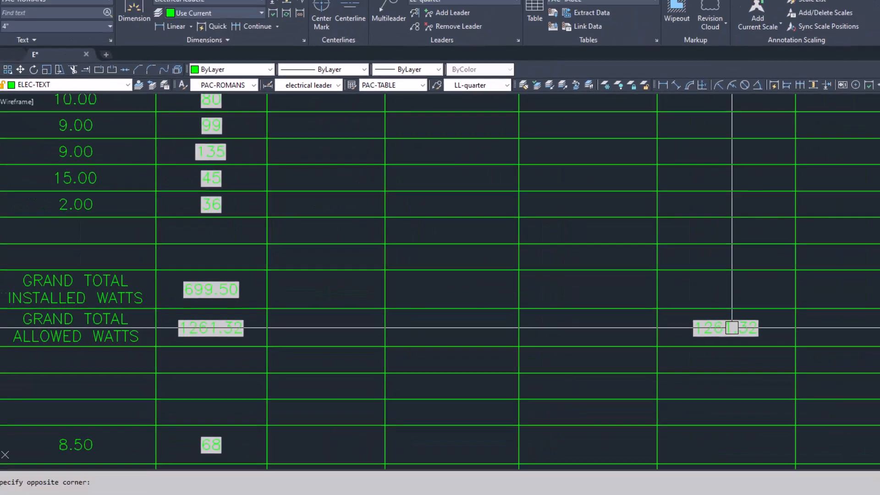
scroll(732, 328, "down", 2)
middle_click_drag(718, 304, 653, 335)
middle_click_drag(677, 236, 654, 288)
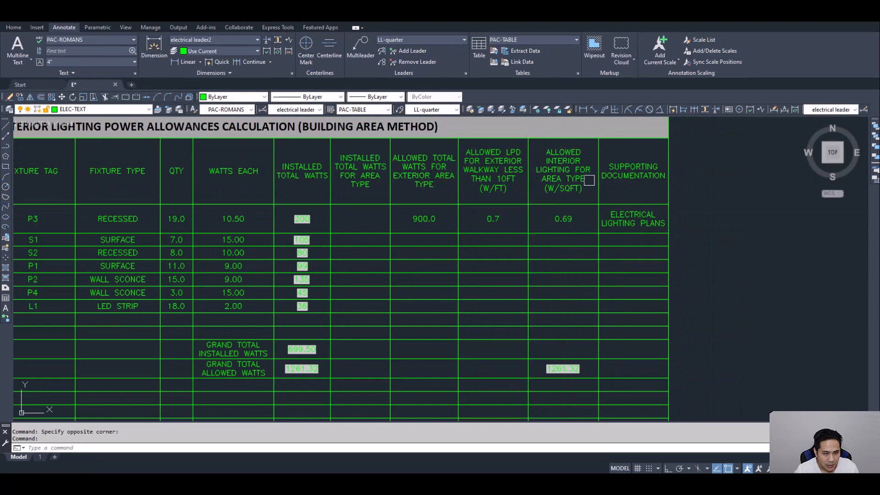
scroll(522, 154, "up", 3)
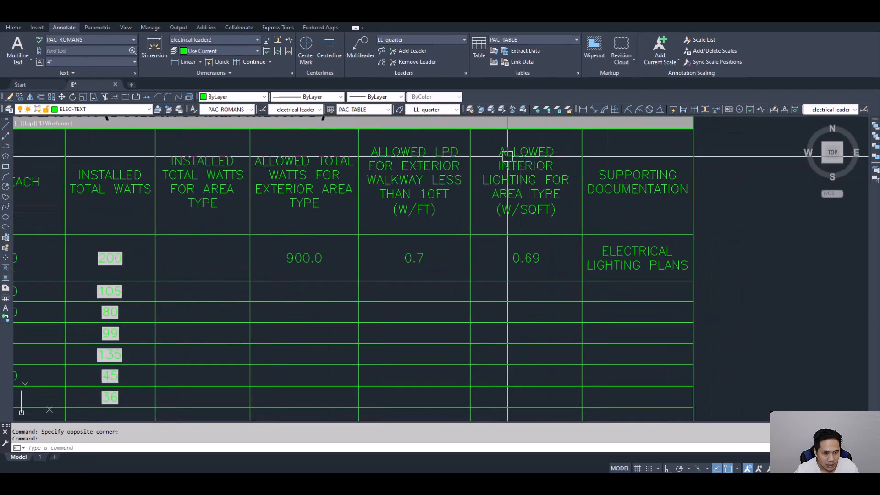
middle_click_drag(535, 231, 544, 209)
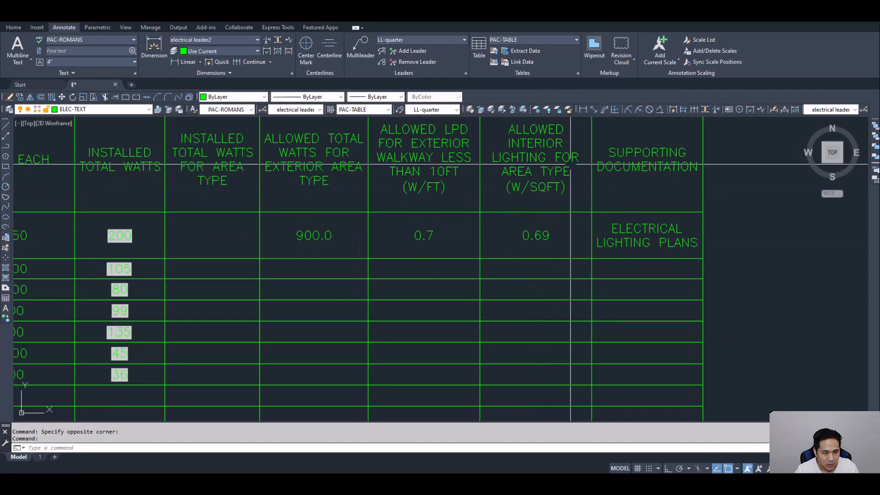
scroll(558, 328, "down", 3)
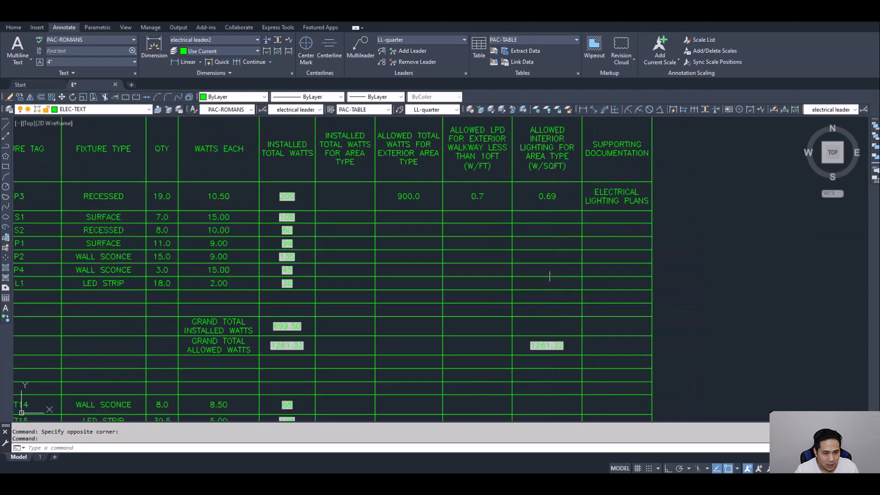
- Open the allowed watts formula in the allowed interior lighting column and check its references against the W/sqft allowance and floor area cells
scroll(552, 350, "up", 3)
double_click(541, 384)
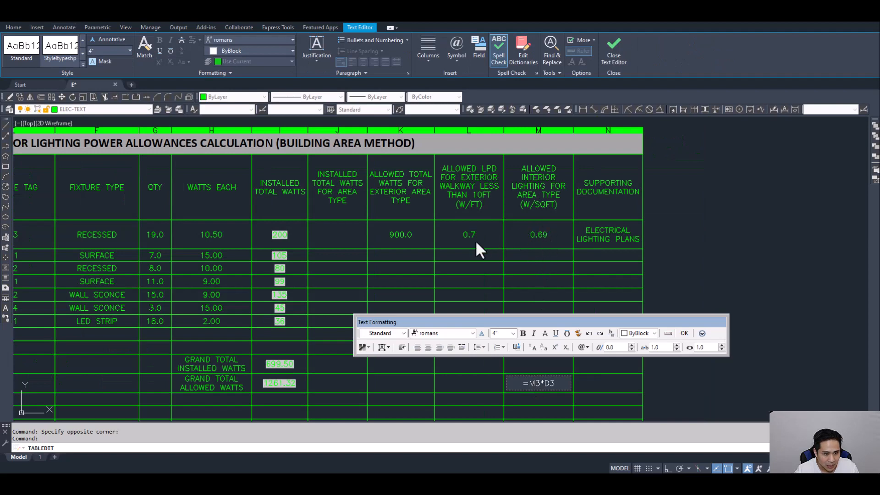
scroll(475, 240, "down", 3)
scroll(391, 239, "up", 3)
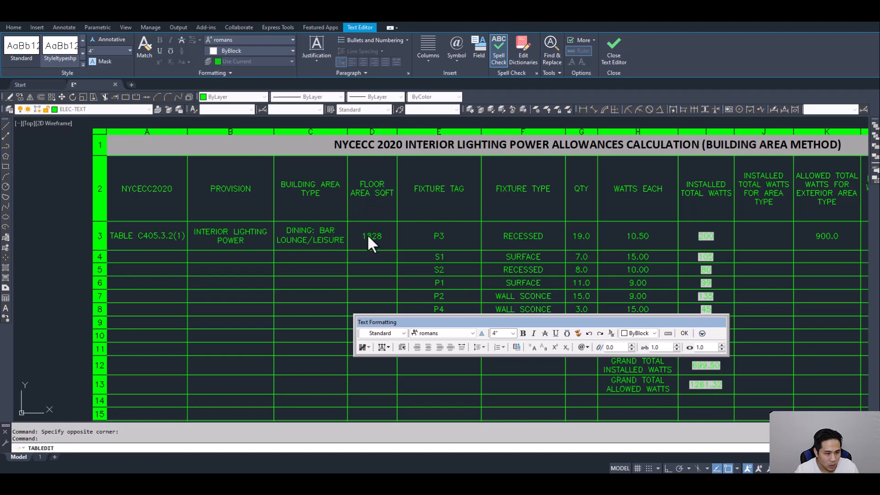
- Check the allowed interior watts formula =M3*D3 against its source cells and close the cell unchanged
middle_click_drag(617, 246, 254, 226)
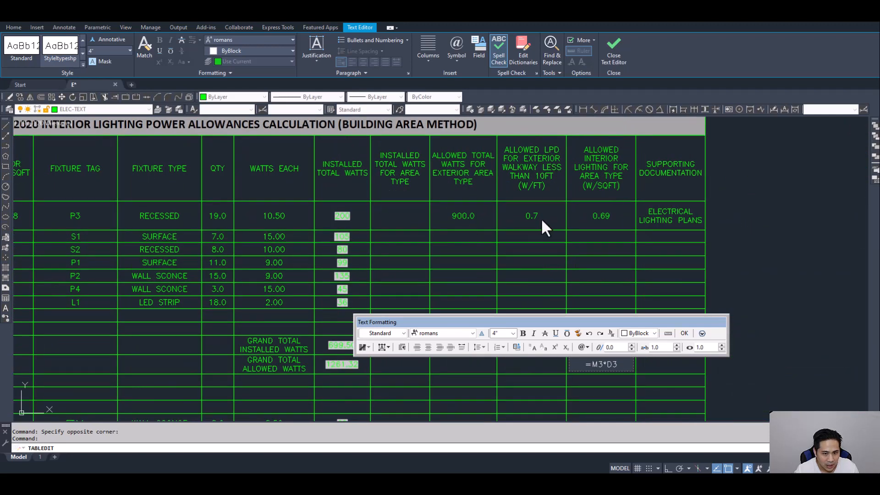
mouse_move(648, 207)
left_mouse_down()
mouse_move(698, 199)
mouse_move(702, 213)
left_mouse_up()
left_click(664, 292)
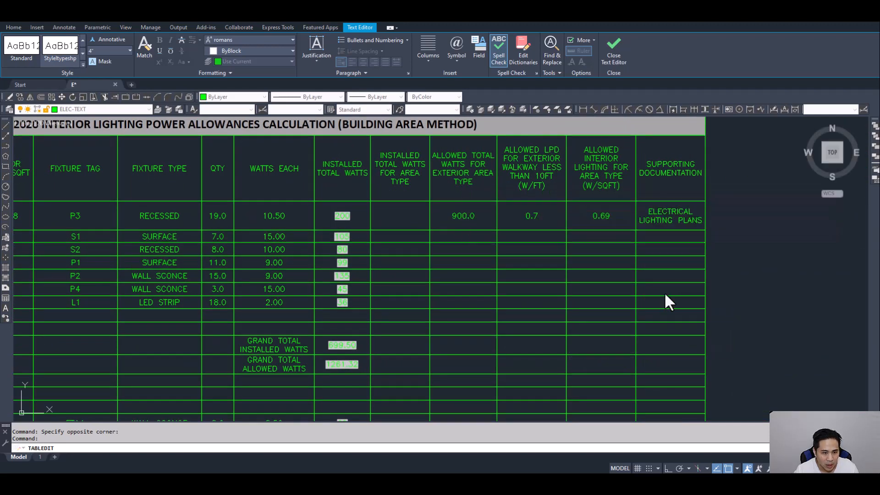
middle_click_drag(636, 357, 650, 287)
scroll(607, 295, "up", 4)
scroll(594, 295, "down", 2)
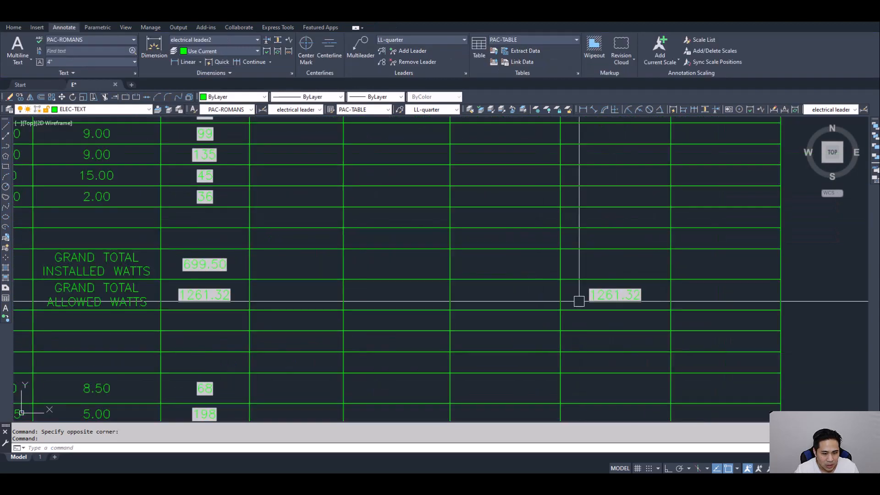
- Inspect the formula in the interior section's grand total allowed watts cell, trace its reference to M13, and close the cell
middle_click_drag(303, 315, 398, 303)
double_click(291, 285)
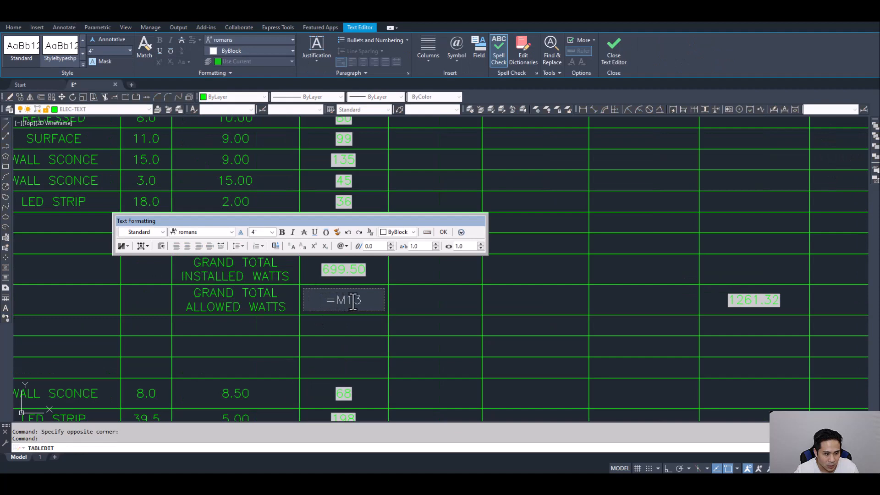
scroll(353, 302, "down", 5)
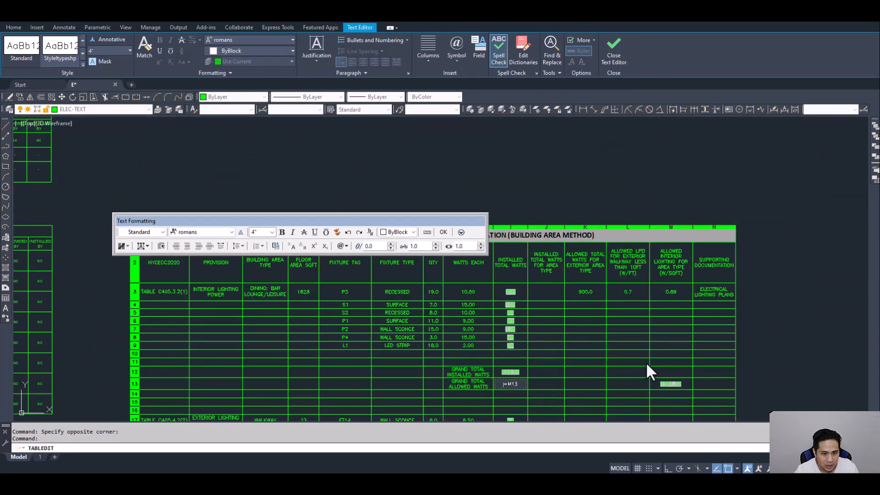
scroll(656, 367, "up", 2)
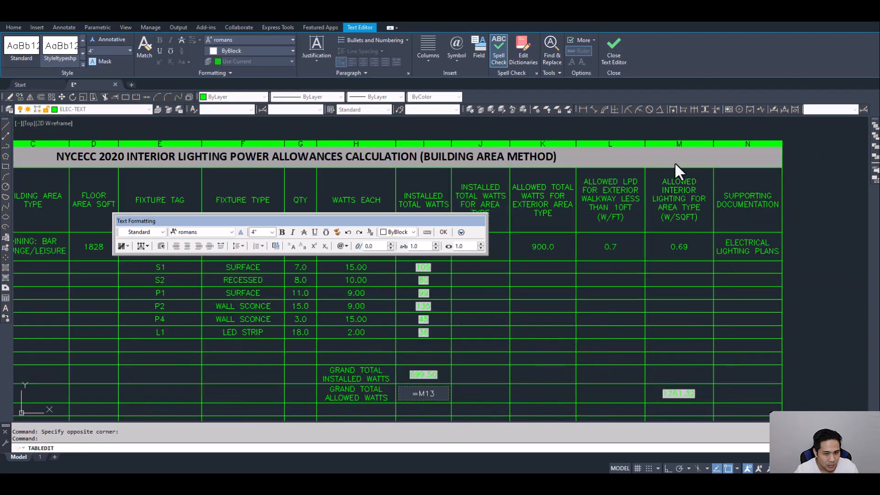
middle_click_drag(223, 348, 491, 288)
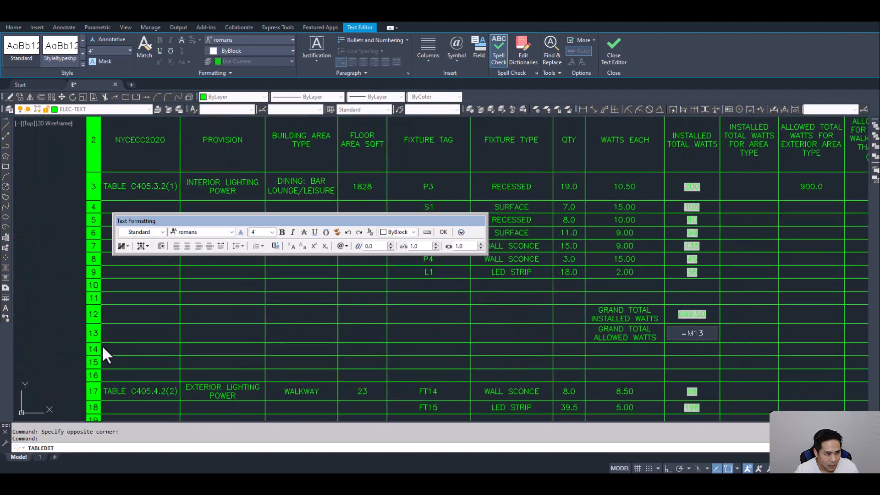
middle_click_drag(636, 352, 464, 326)
left_click(495, 320)
- Compare the interior section's grand total installed watts with its grand total allowed watts
scroll(541, 310, "up", 5)
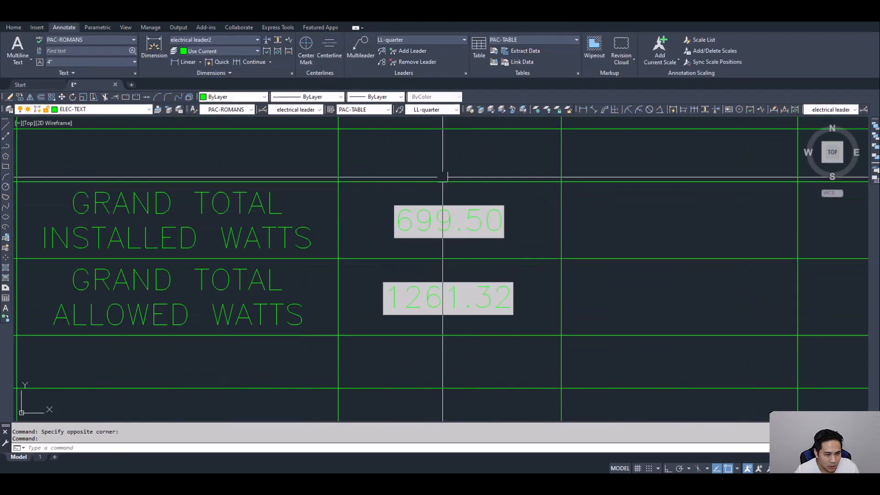
middle_click_drag(425, 302, 446, 268)
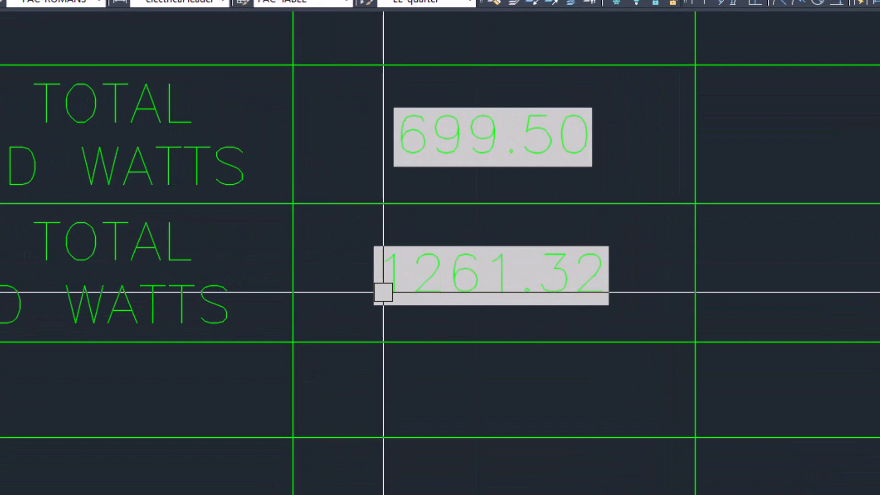
middle_click_drag(497, 287, 529, 335)
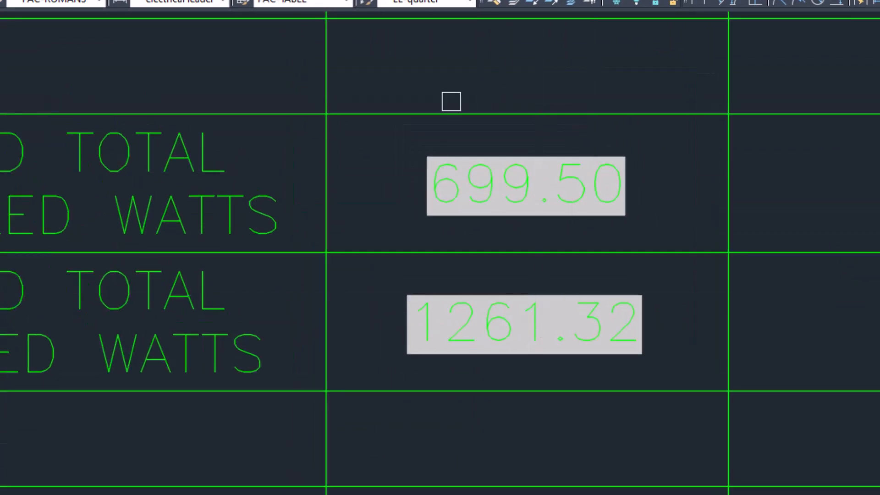
middle_click_drag(543, 270, 524, 283)
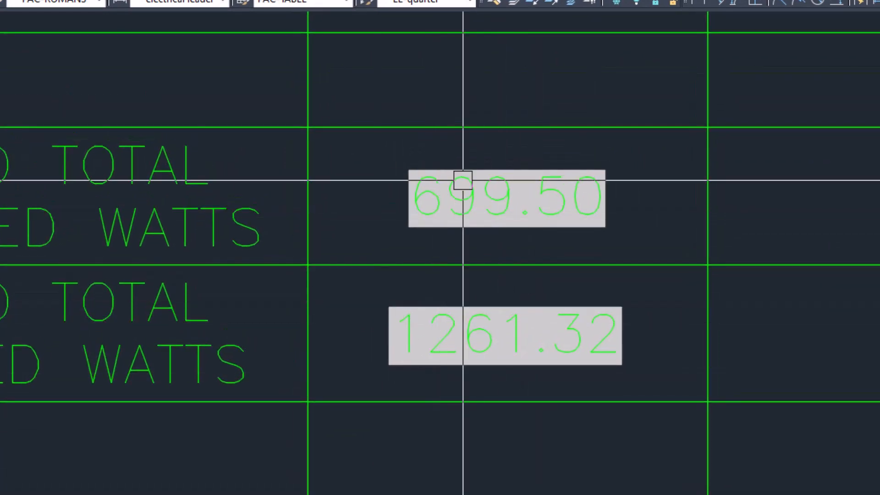
scroll(463, 180, "up", 2)
scroll(599, 347, "down", 6)
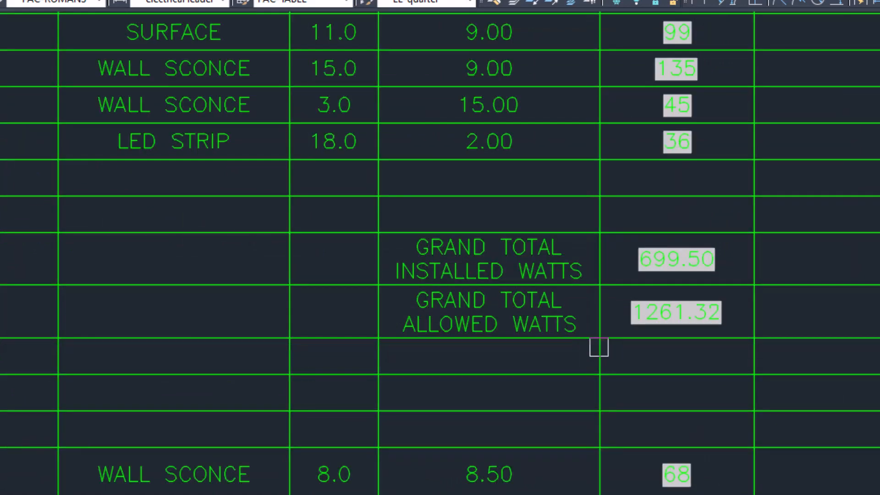
- Examine the exterior lighting power section of the table, focusing on the walkway entry
scroll(269, 361, "down", 4)
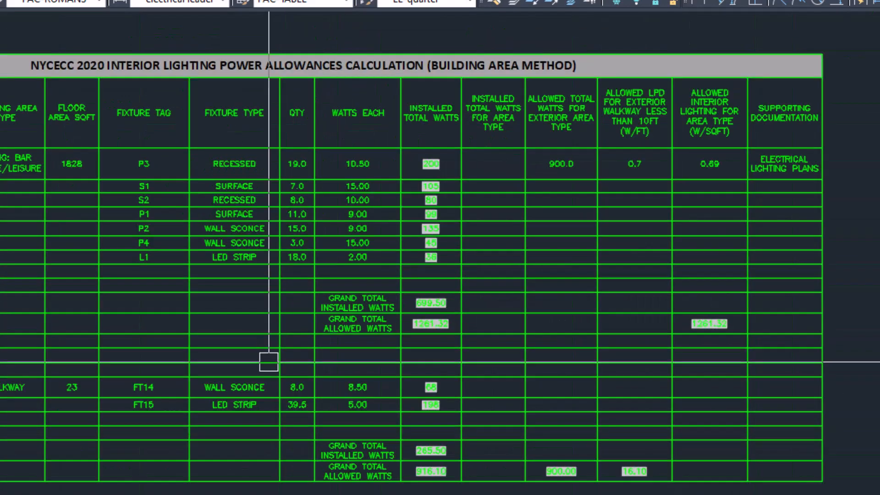
middle_click_drag(269, 361, 445, 251)
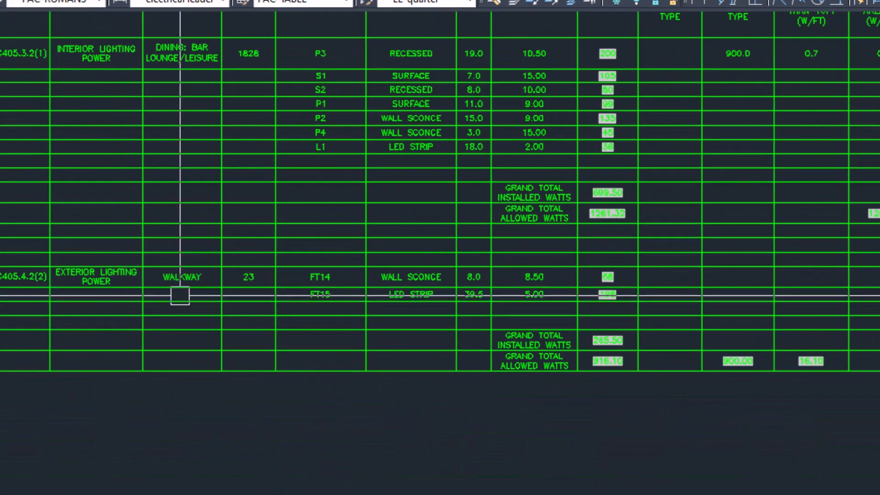
middle_click_drag(183, 315, 302, 322)
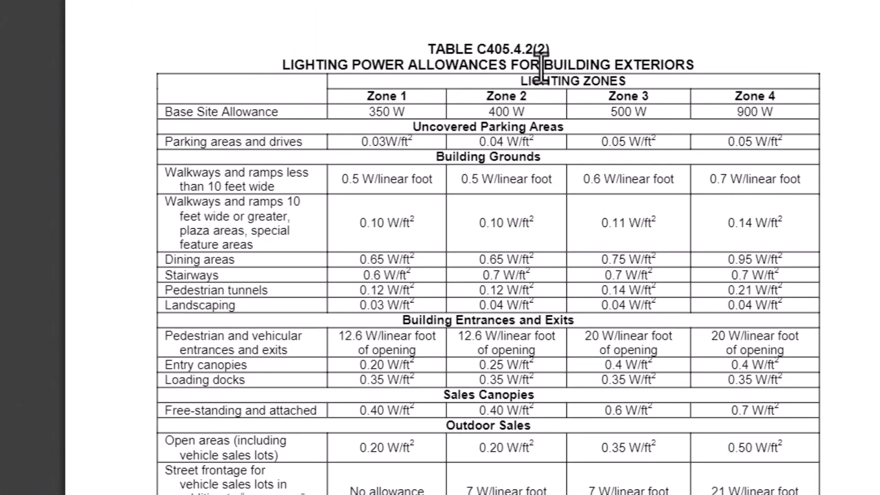
- Look up the Zone 4 description in Table C405.4.2(1) and its exterior lighting allowances in Table C405.4.2(2) of the energy code
scroll(619, 151, "up", 10)
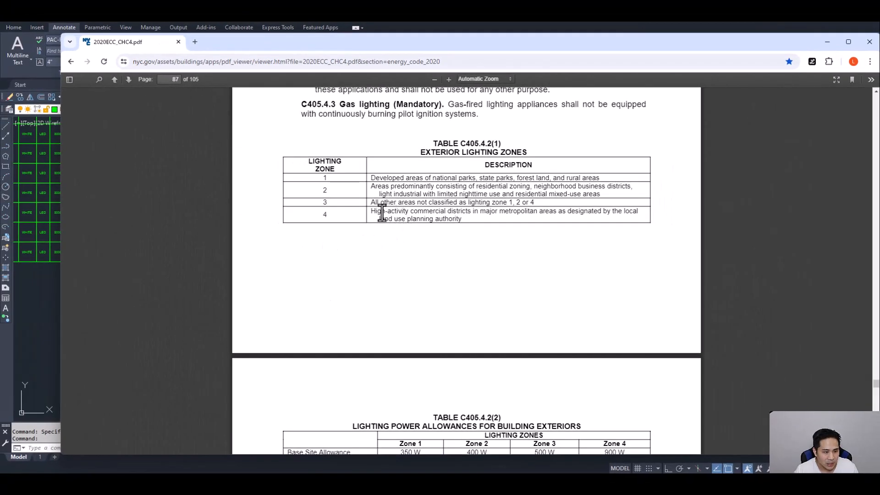
left_click_drag(396, 211, 470, 211)
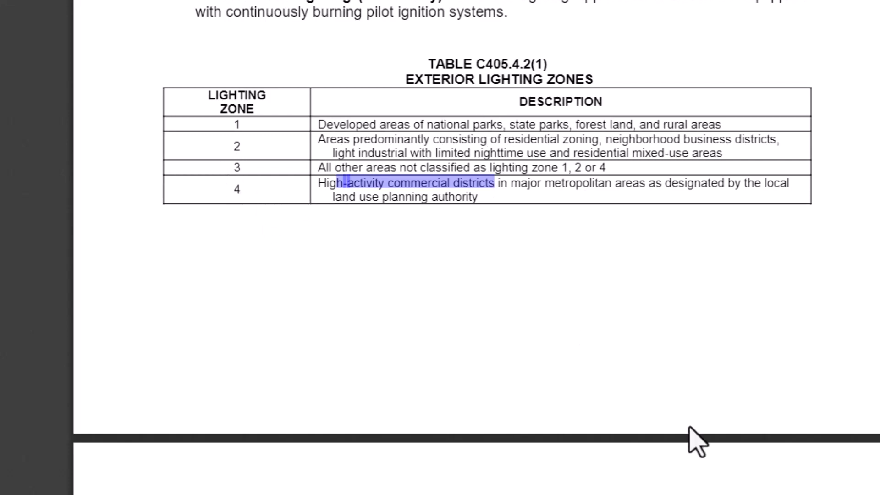
left_click(606, 299)
scroll(642, 286, "down", 10)
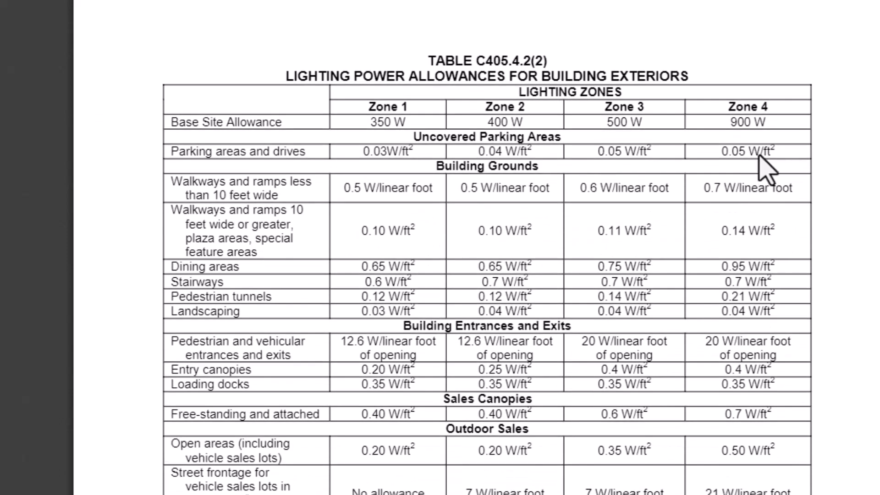
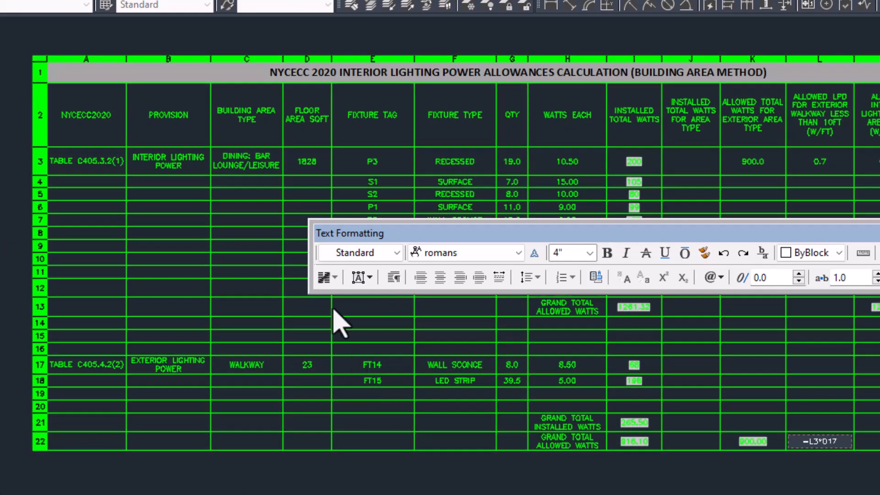
- Check the exterior walkway allowance formula =L3*D17 against the walkway length, and close the cell unchanged
scroll(315, 373, "up", 4)
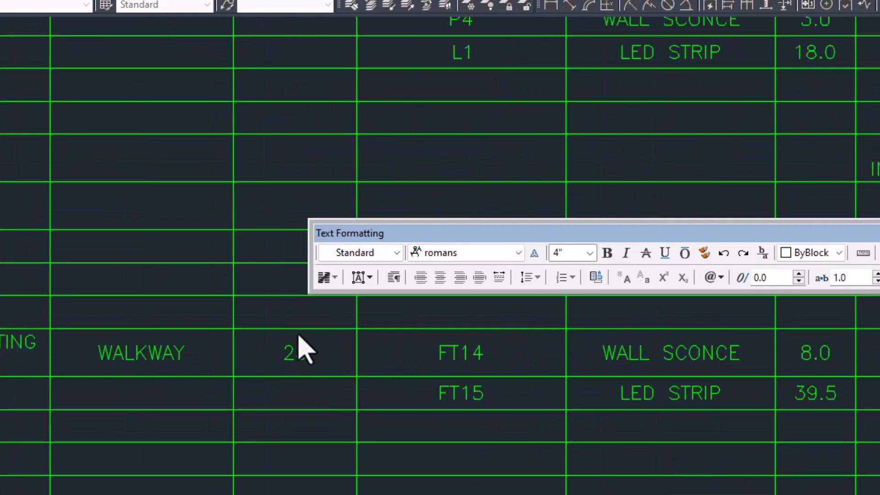
scroll(333, 368, "down", 4)
middle_click_drag(560, 414, 392, 409)
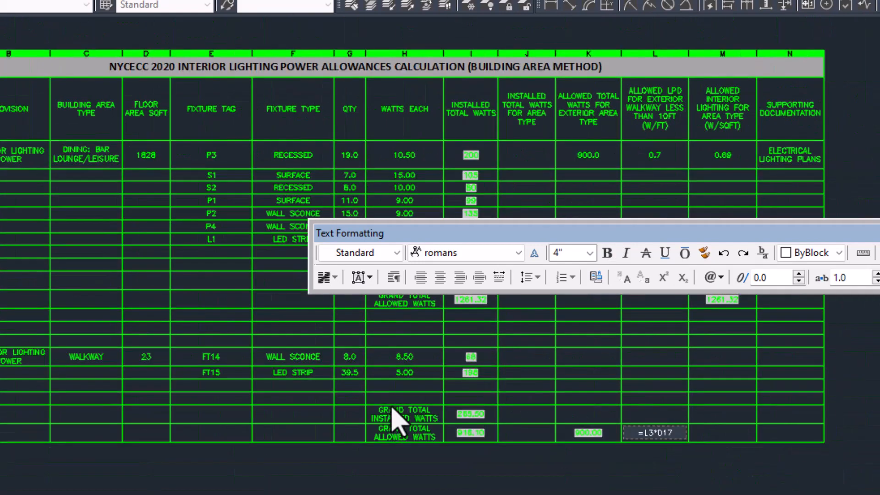
left_click(660, 472)
scroll(661, 420, "up", 4)
scroll(660, 425, "up", 2)
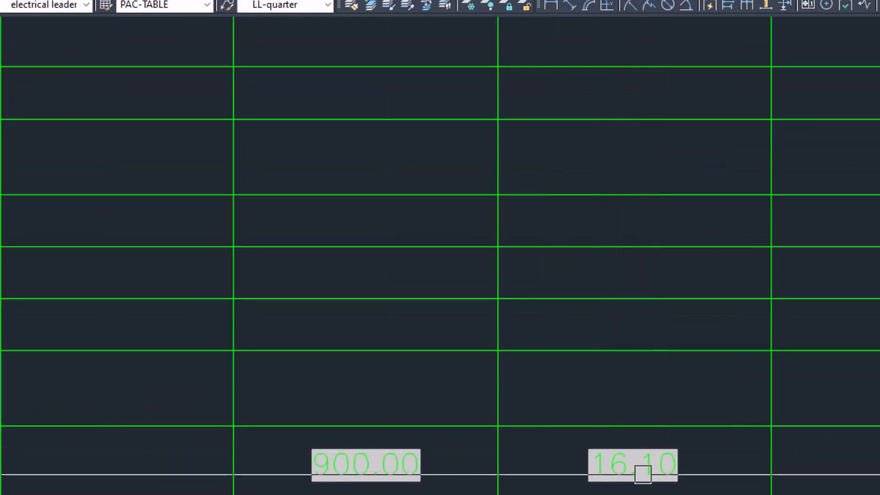
- Examine the storefront awning photo placed below the lighting calculation table
scroll(628, 458, "down", 4)
scroll(623, 286, "down", 4)
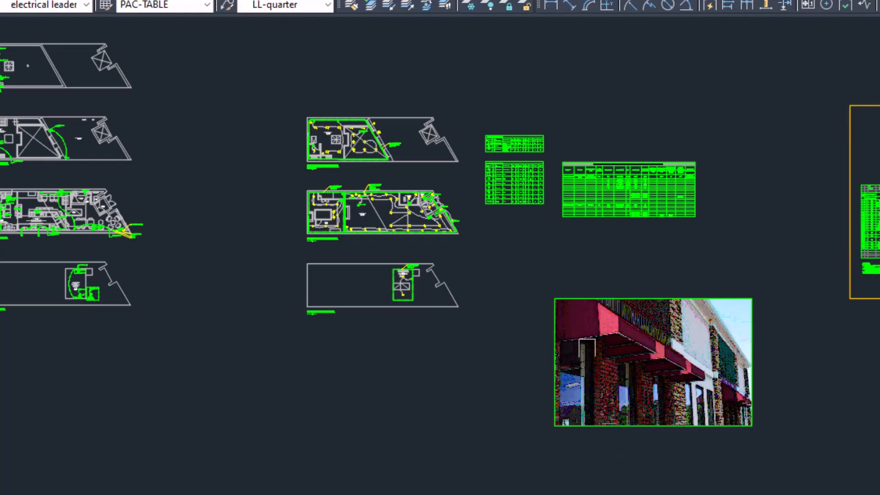
scroll(403, 138, "up", 5)
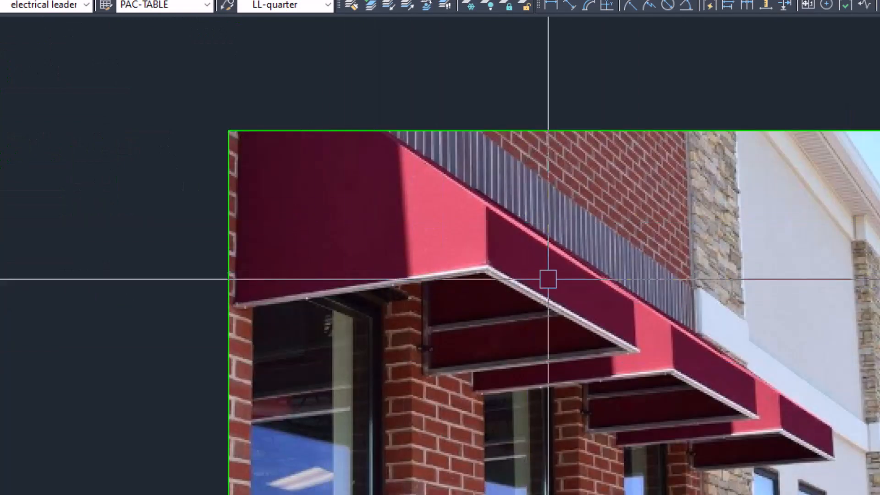
mouse_move(548, 279)
middle_mouse_down()
mouse_move(521, 290)
mouse_move(556, 231)
middle_mouse_up()
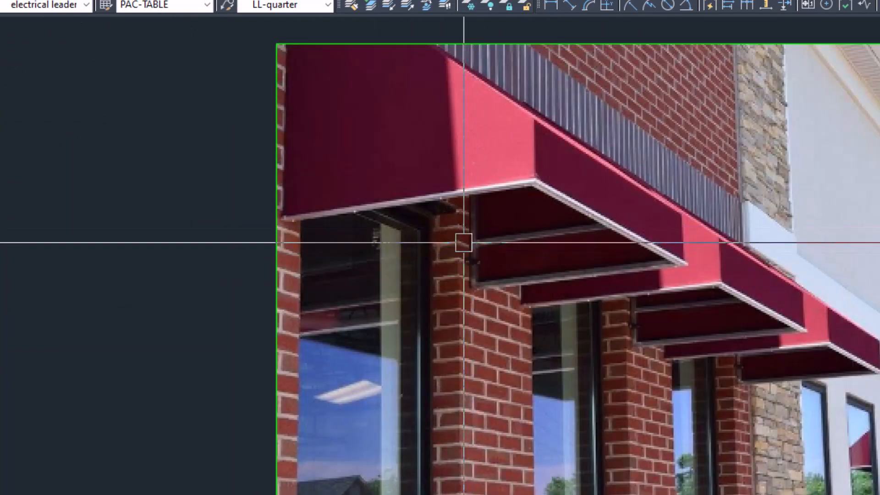
scroll(583, 197, "down", 4)
middle_click_drag(583, 197, 565, 232)
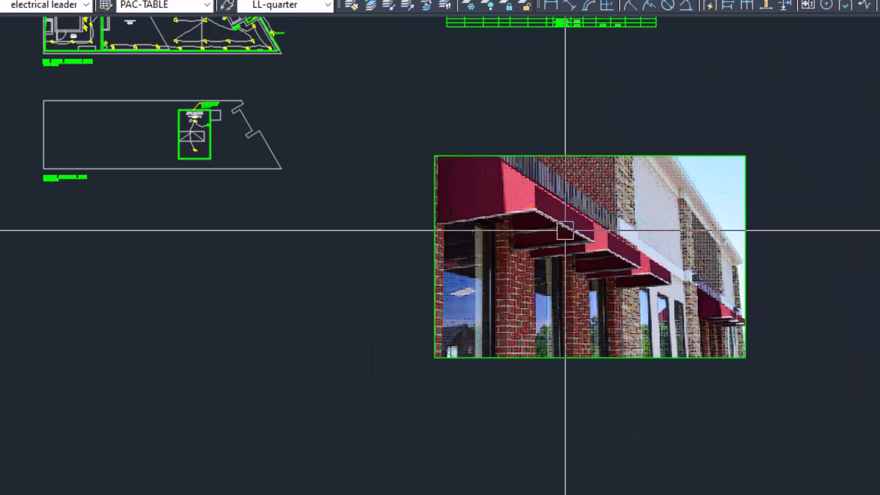
scroll(575, 237, "up", 4)
scroll(365, 222, "down", 3)
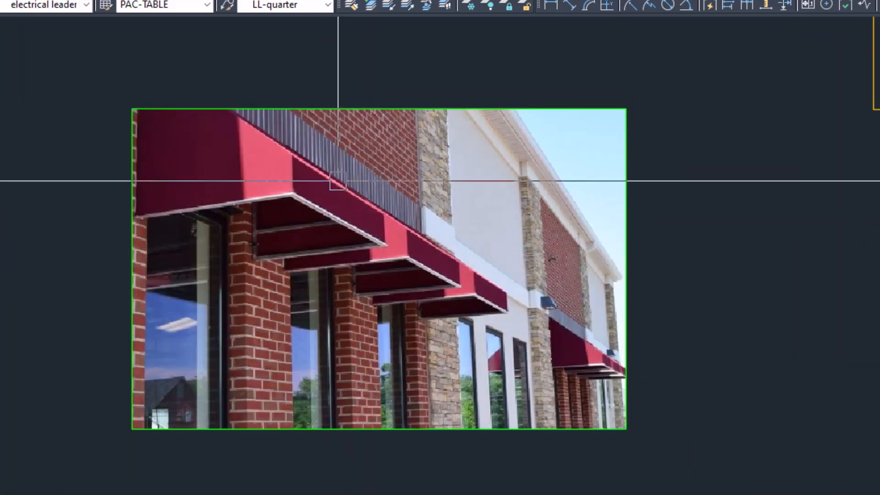
middle_click_drag(393, 234, 430, 300)
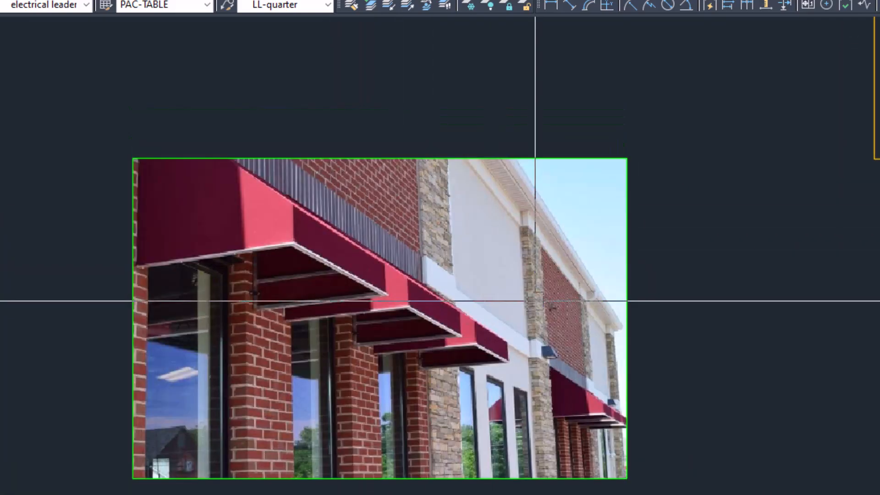
- Delete the storefront awning photo from the drawing
left_click(678, 392)
left_click(497, 309)
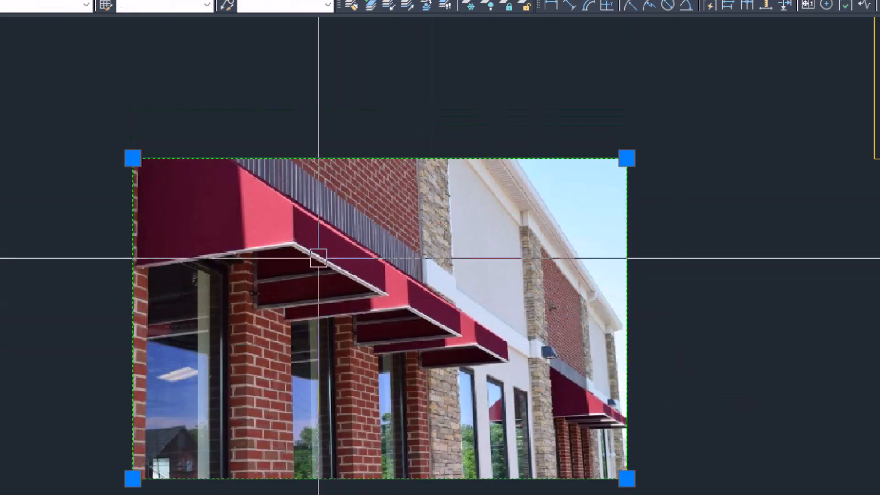
key("Delete")
- Insert a blank column to the right of column L, the exterior walkway LPD column, in the lighting power allowances table
scroll(395, 233, "down", 4)
middle_click_drag(354, 214, 416, 285)
middle_click_drag(877, 177, 601, 192)
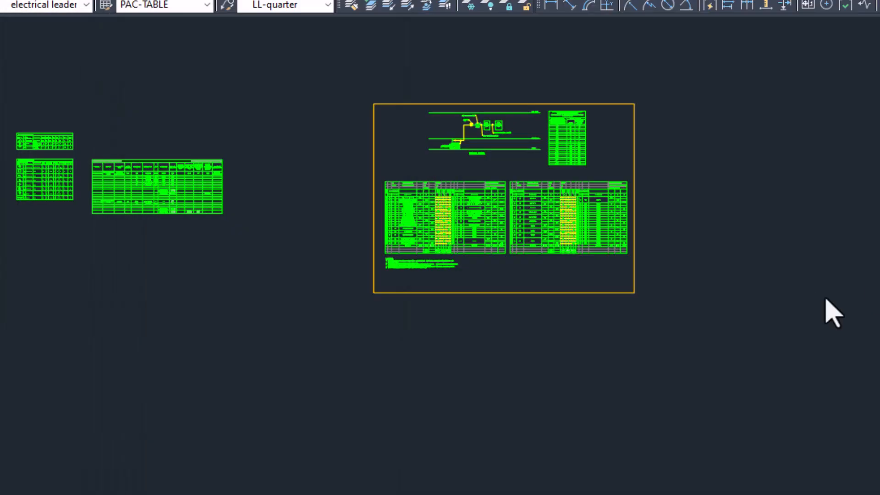
middle_click_drag(151, 230, 472, 245)
scroll(518, 170, "up", 4)
scroll(507, 227, "up", 6)
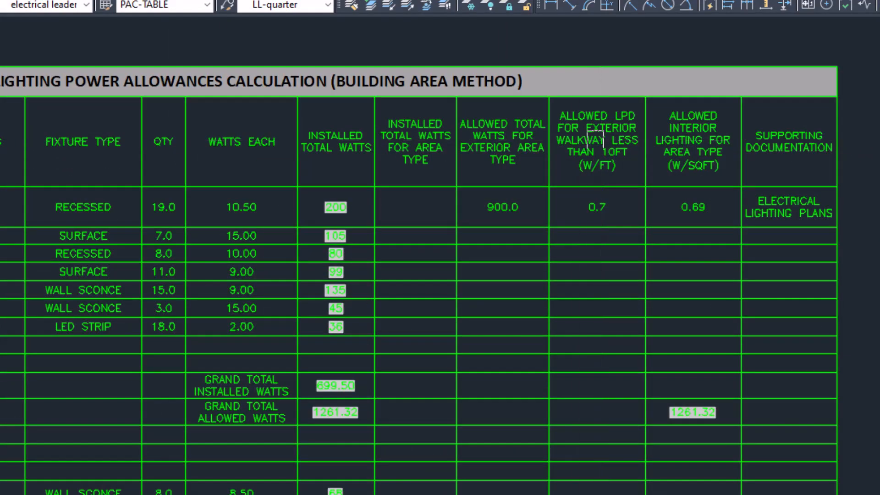
middle_click_drag(659, 214, 444, 194)
scroll(523, 199, "down", 2)
scroll(447, 190, "up", 2)
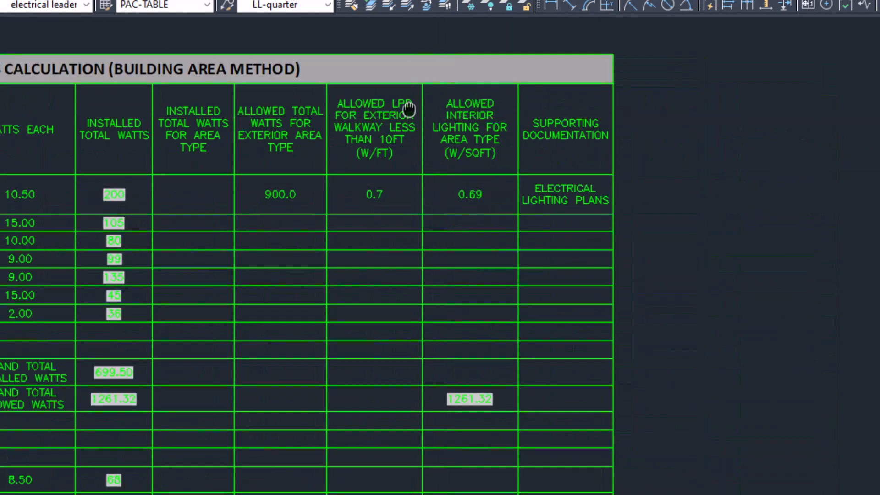
middle_click_drag(408, 109, 373, 144)
left_click(373, 144)
scroll(372, 133, "up", 4)
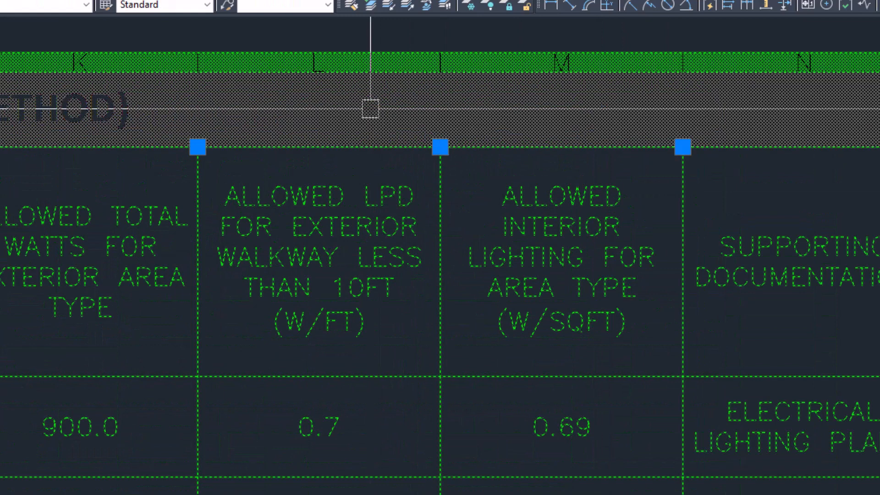
left_click(373, 64)
right_click(347, 64)
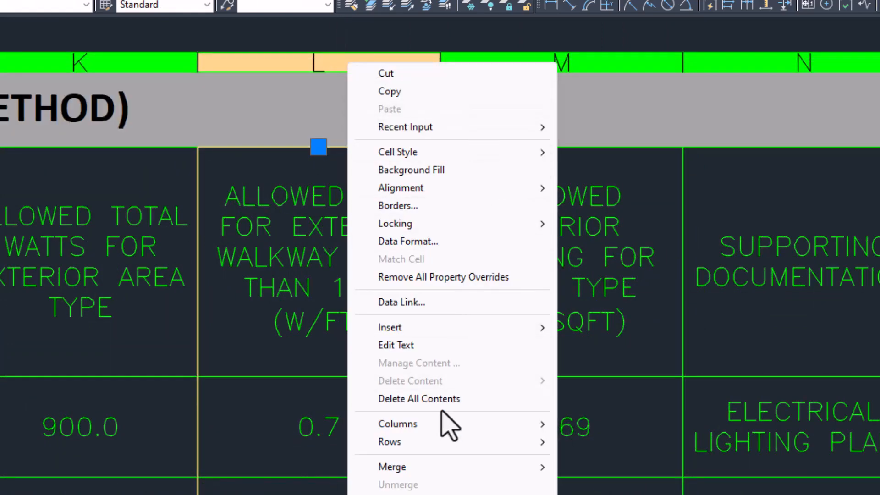
mouse_move(443, 423)
left_click(596, 441)
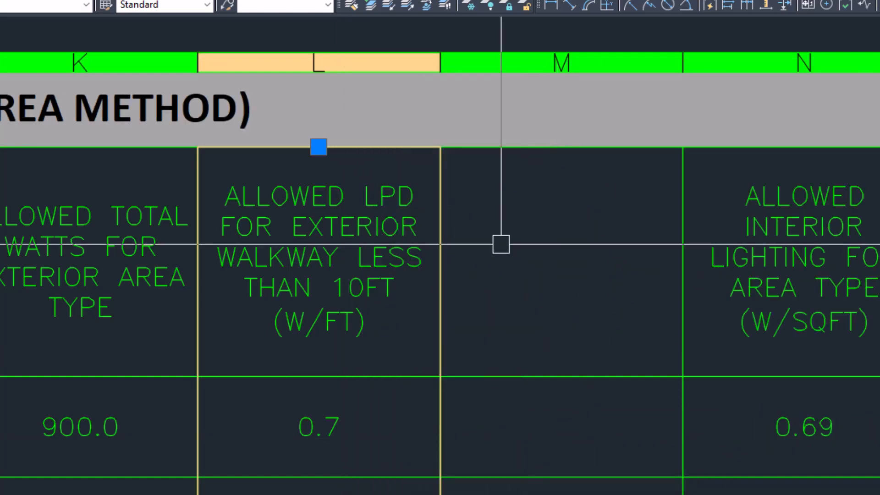
- Copy the exterior walkway LPD heading and its value cell from column L into the blank column M
scroll(426, 204, "down", 2)
key("Escape")
scroll(415, 278, "up", 1)
left_click_drag(405, 295, 356, 201)
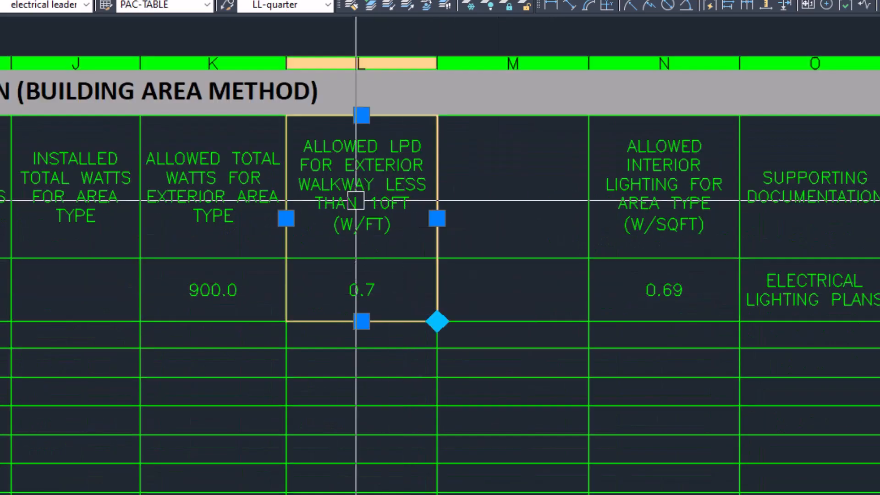
key("ctrl+c")
left_click(479, 184)
key("ctrl+v")
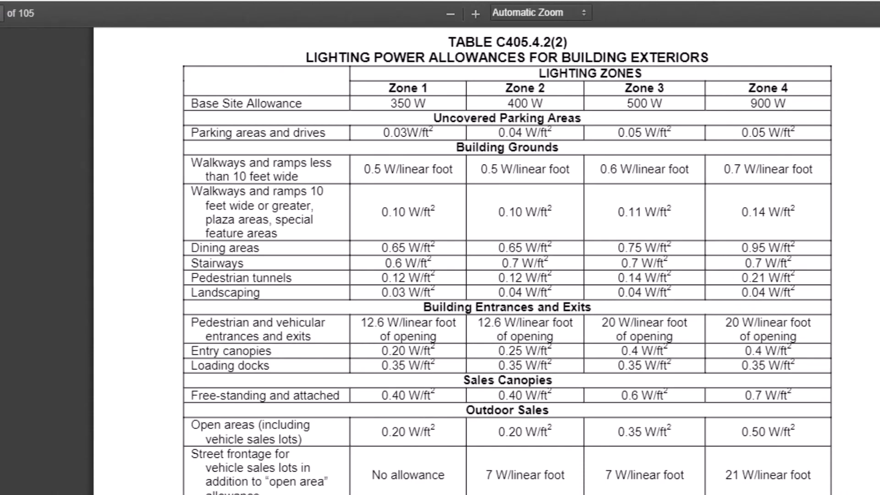
- Change column M's heading to read "ALLOWED LPD FOR EXTERIOR PEDESTRIAN ENTRANCES (W/FT)"
double_click(431, 148)
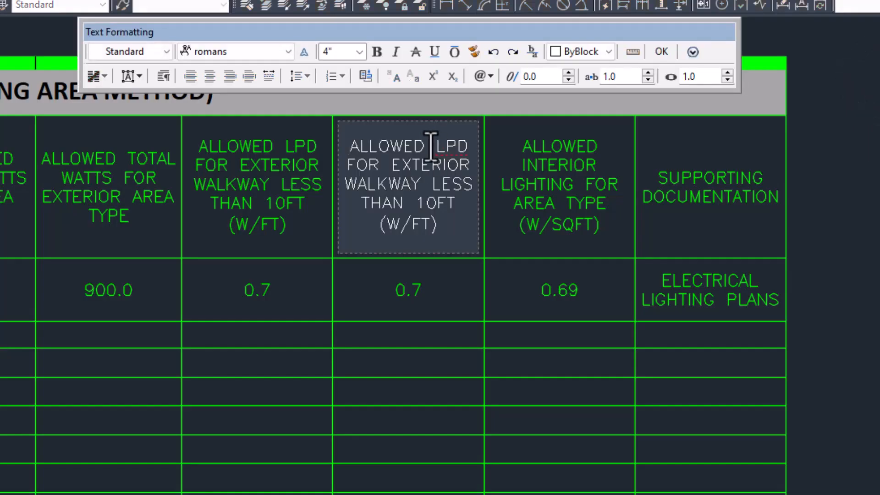
left_click_drag(431, 148, 462, 180)
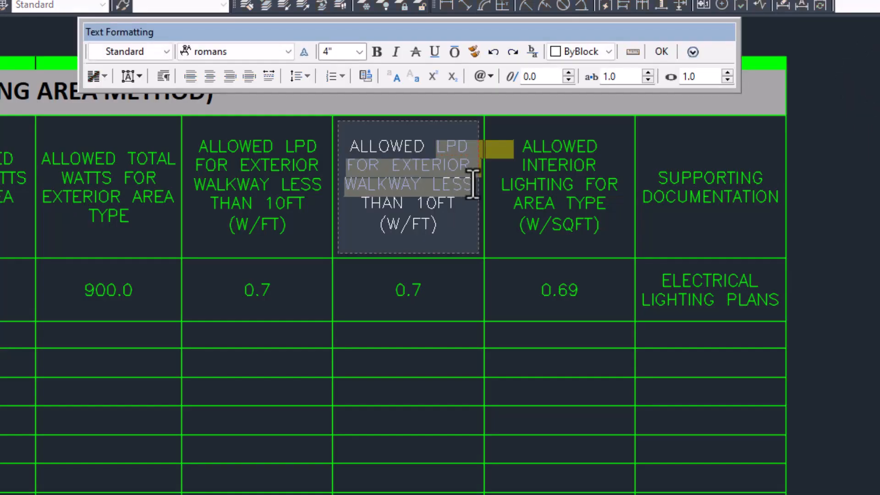
left_click(474, 183)
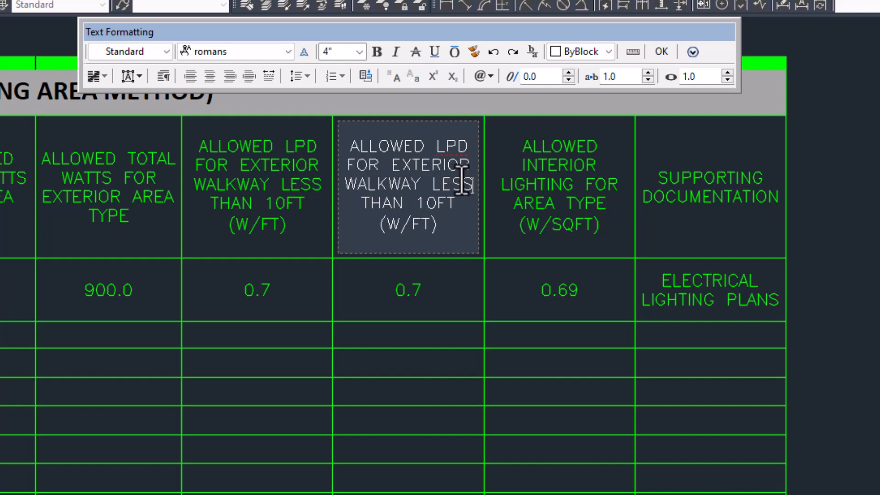
left_click_drag(348, 187, 469, 193)
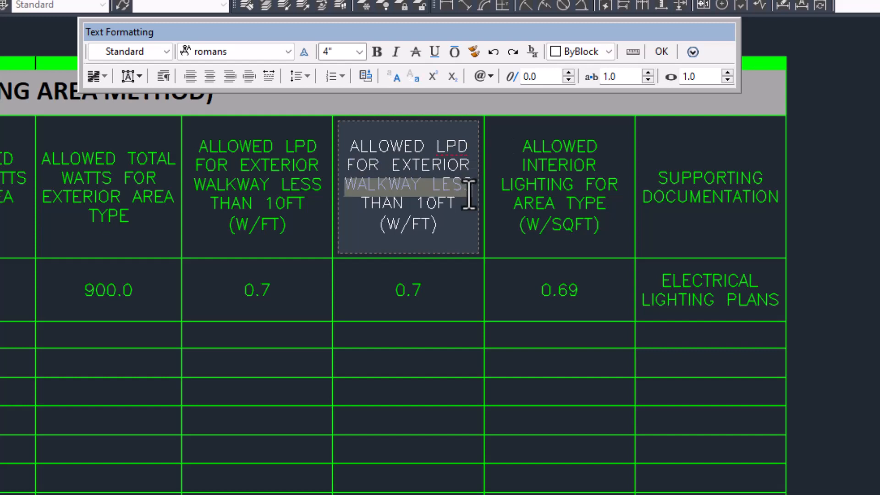
type("PEDESTRIAN")
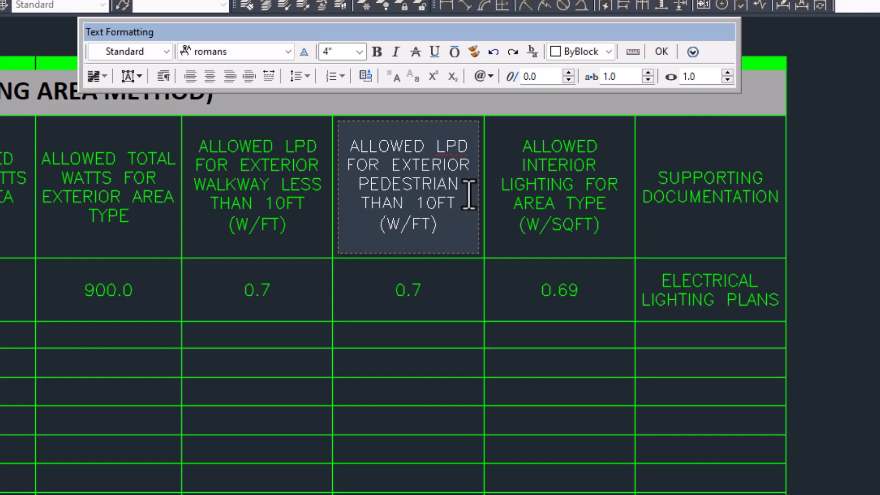
type(" ENTRANCE ")
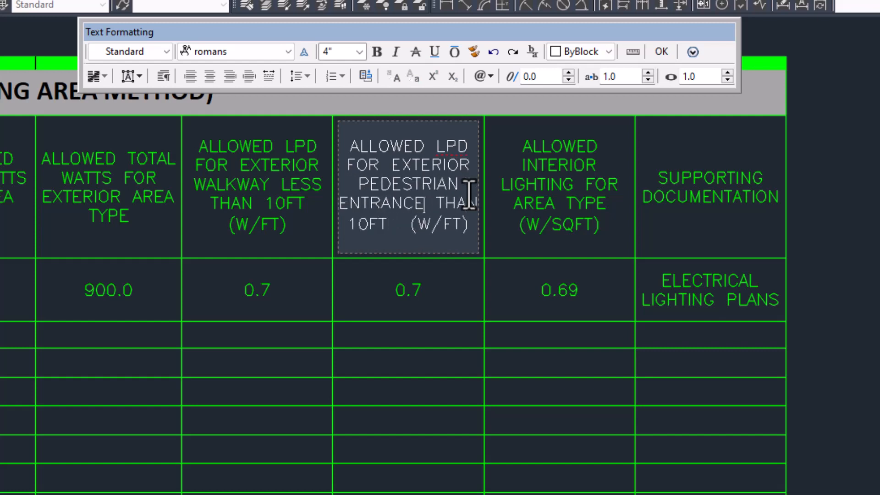
type("S")
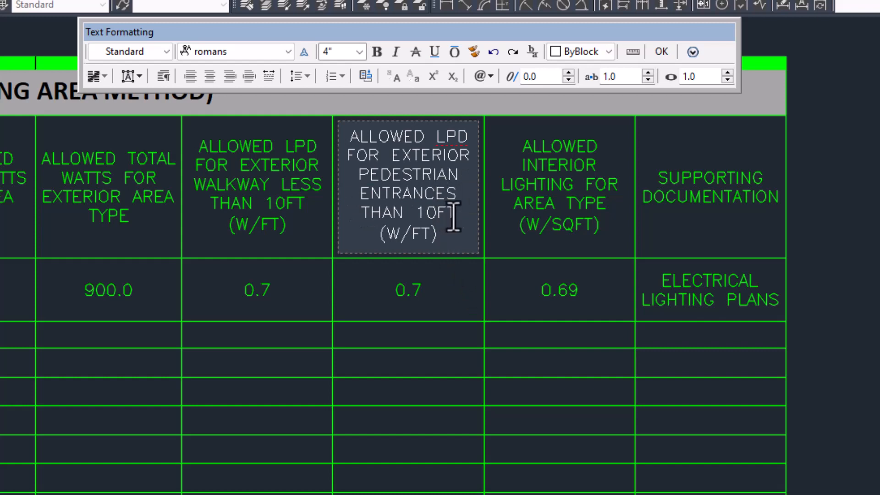
left_click_drag(455, 215, 349, 214)
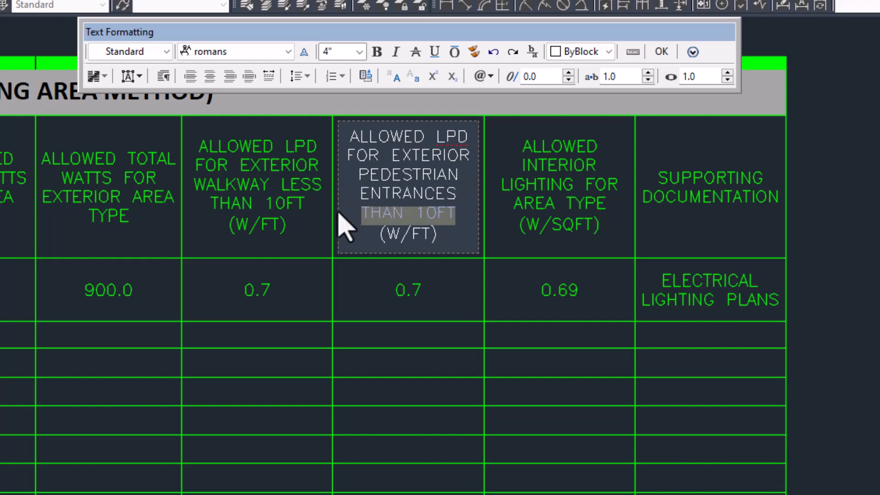
key("Delete")
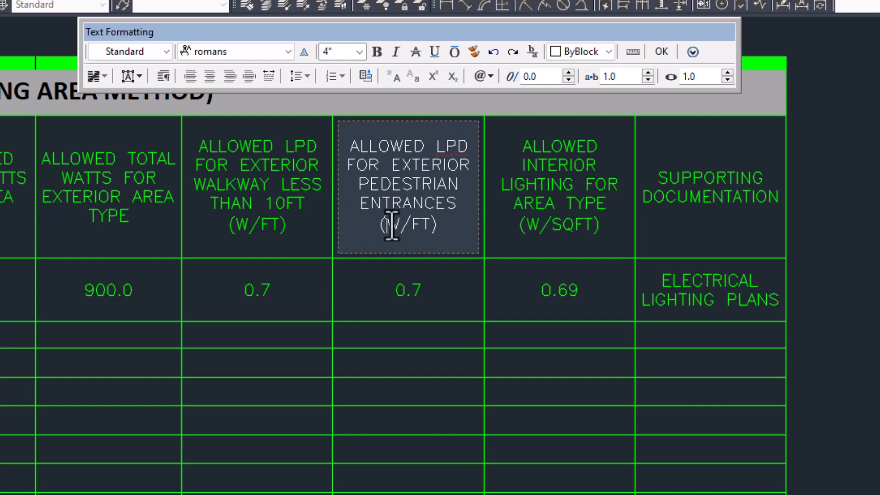
- Set the allowed LPD for exterior pedestrian entrances in column M to 20
left_click(418, 288)
left_click(419, 289)
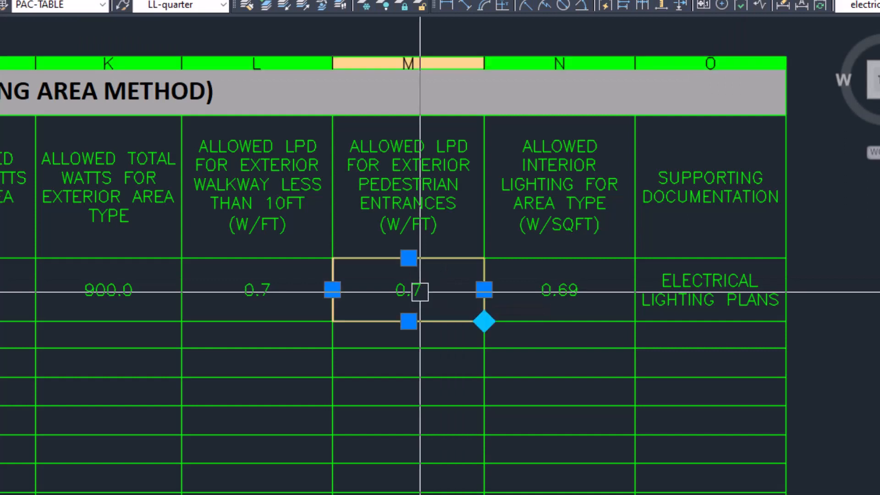
key("Delete")
type("20")
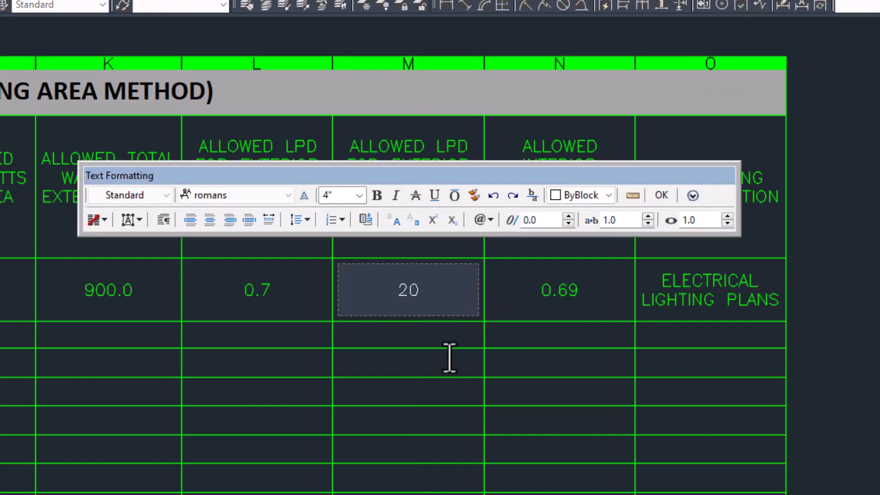
left_click(513, 380)
- Copy the exterior WALKWAY area type and its length cell into the FT15 LED strip row below
scroll(427, 226, "down", 3)
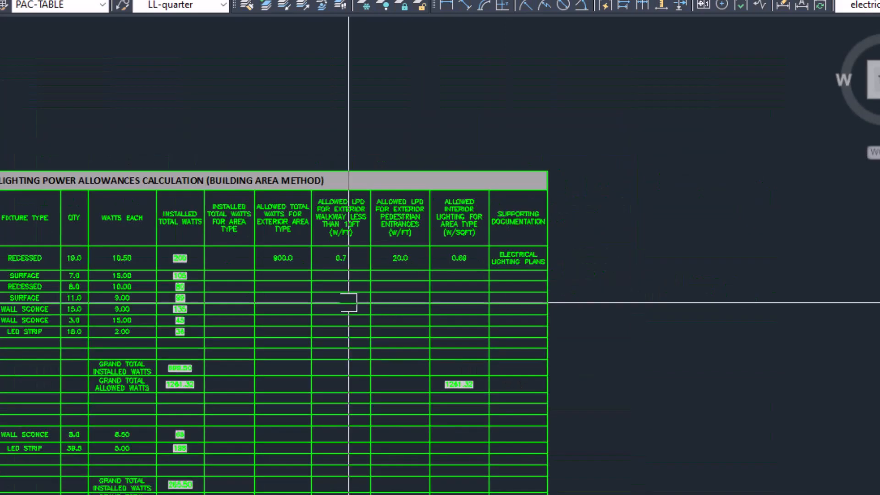
scroll(346, 304, "down", 2)
scroll(159, 390, "up", 5)
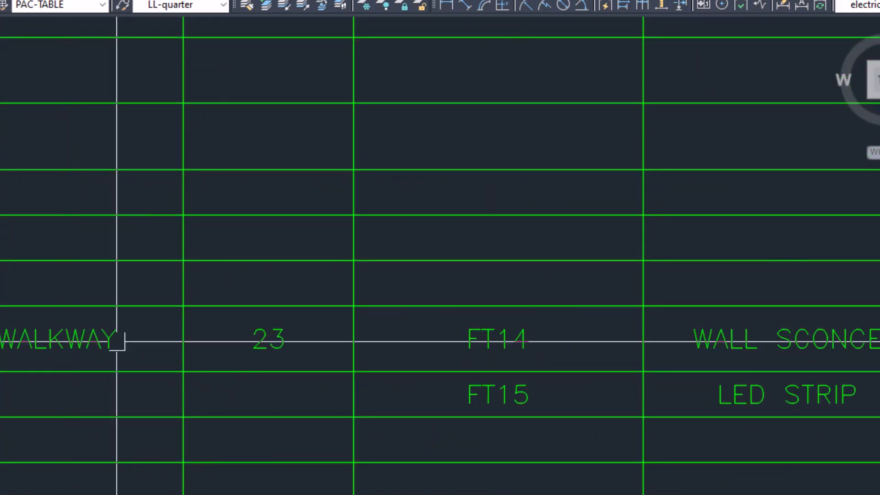
middle_click_drag(142, 365, 336, 319)
left_click_drag(423, 306, 304, 300)
key("ctrl+c")
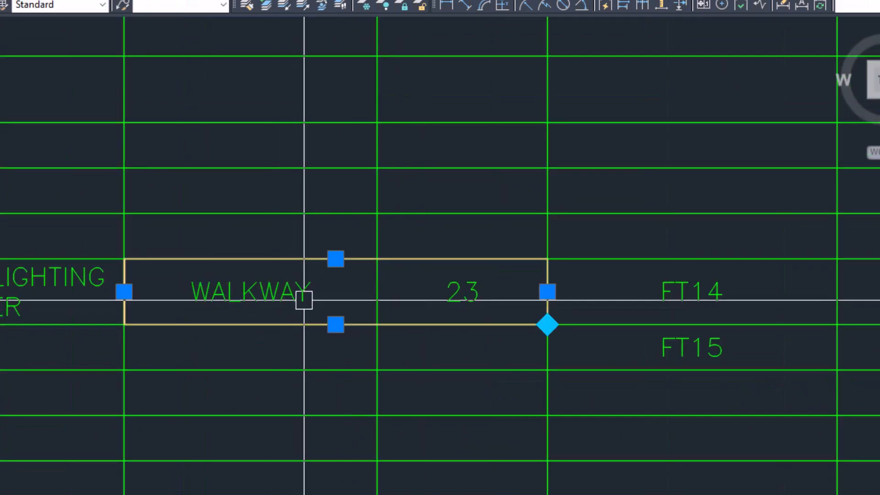
left_click(268, 342)
key("ctrl+v")
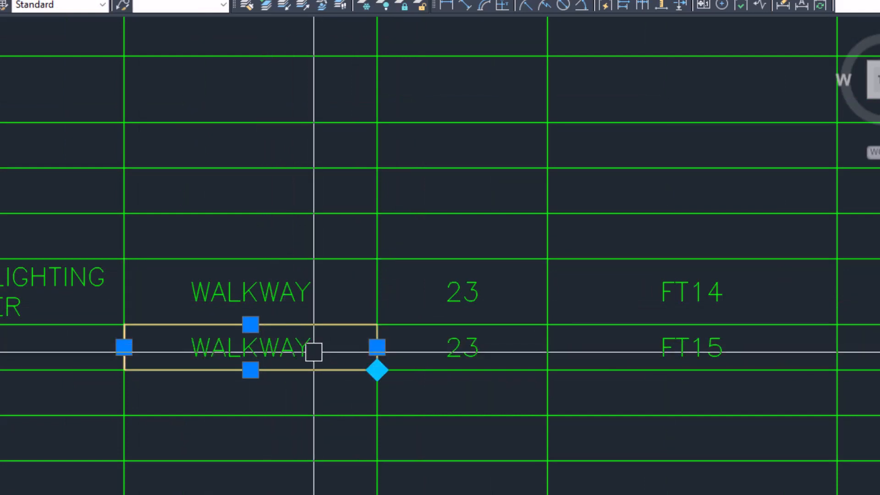
- Replace the area type in the FT15 row with "ENTRANCE OPENING"
type("ENT")
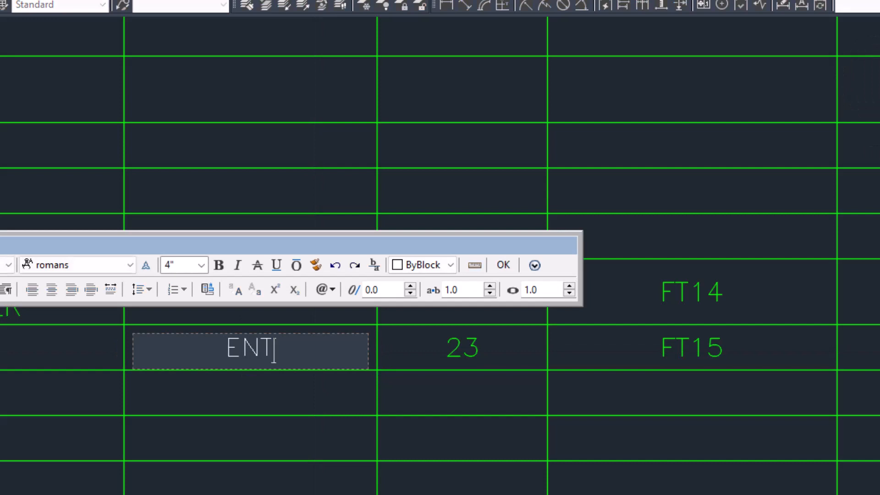
type("RANCE")
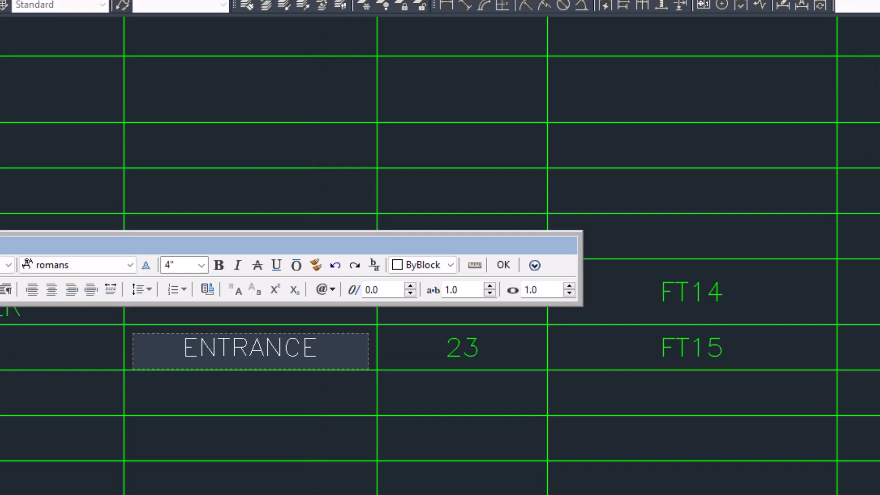
type(" OPENING")
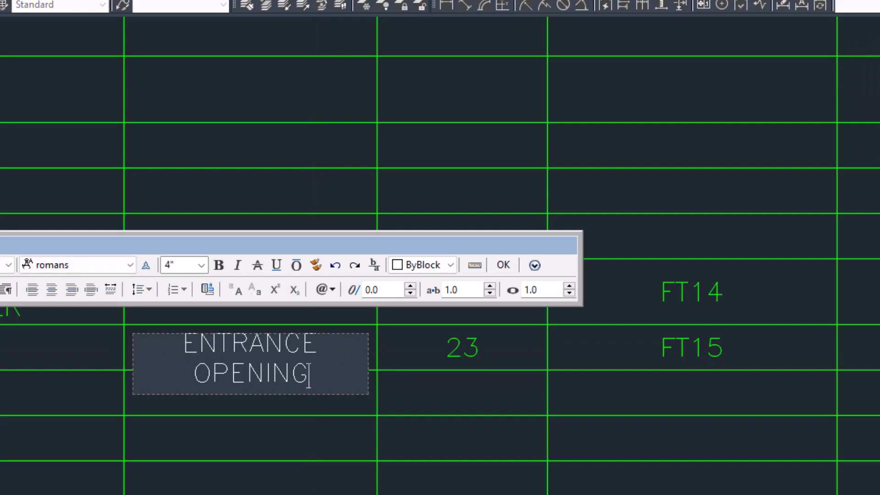
left_click(385, 395)
- Measure the width of the exterior double-door entrance opening at the vestibule on the lighting plan
middle_click_drag(422, 379, 354, 369)
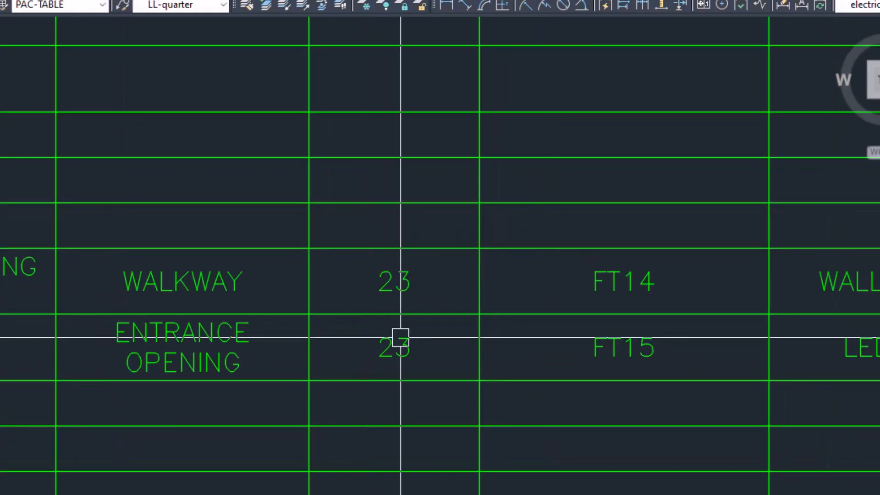
left_click(400, 337)
scroll(169, 308, "down", 6)
key("Escape")
middle_click_drag(74, 318, 556, 300)
scroll(220, 320, "down", 2)
middle_click_drag(220, 330, 580, 259)
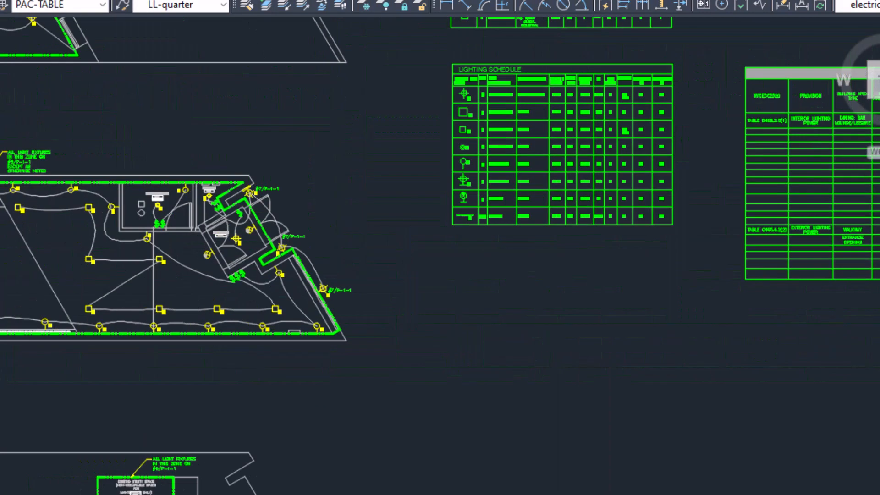
scroll(310, 284, "up", 6)
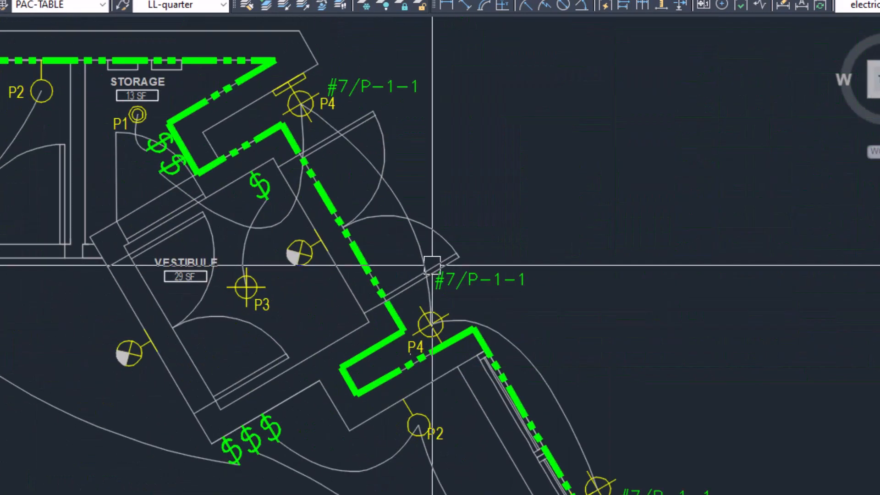
type("di")
key("space")
scroll(388, 265, "up", 2)
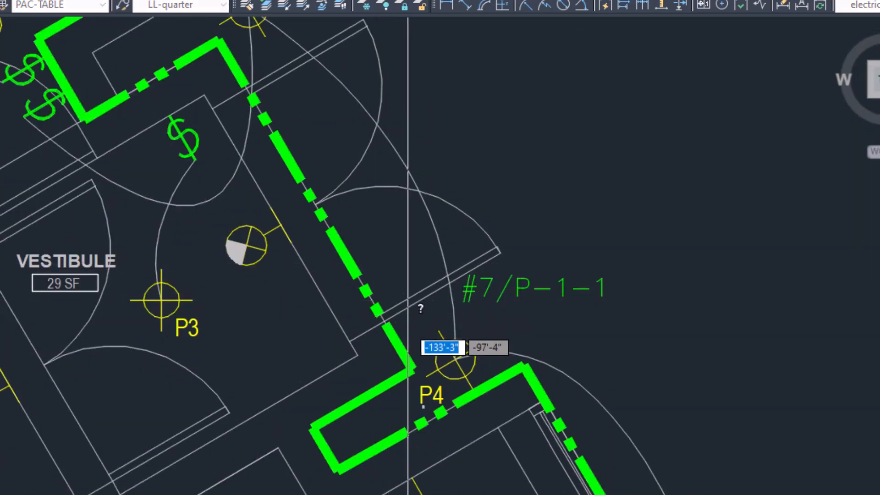
left_click(384, 322)
scroll(293, 82, "up", 4)
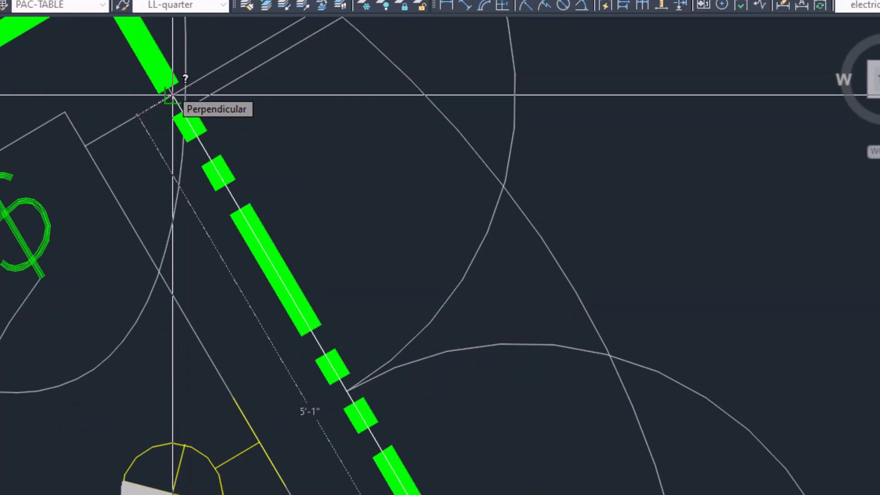
key("Escape")
- Set the floor area cell of the ENTRANCE OPENING row to 5.1 in the allowances table
scroll(273, 170, "down", 8)
middle_click_drag(798, 197, 197, 188)
scroll(321, 197, "down", 4)
middle_click_drag(559, 250, 196, 267)
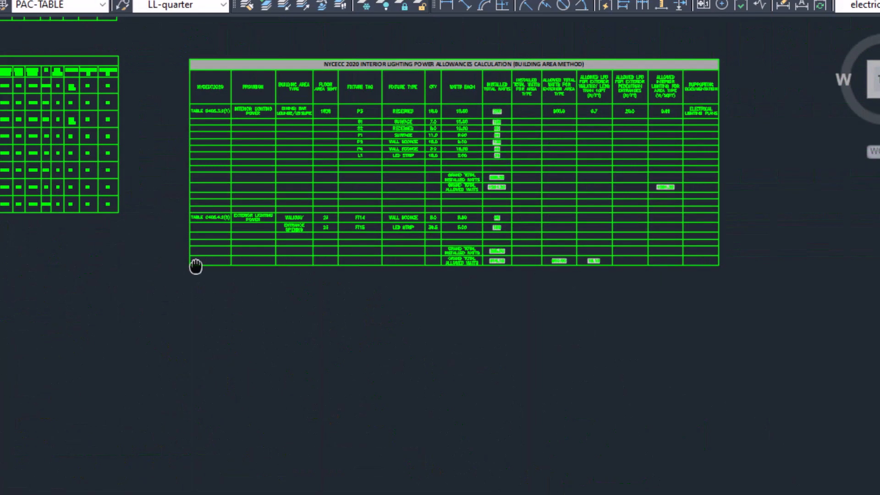
scroll(258, 230, "up", 6)
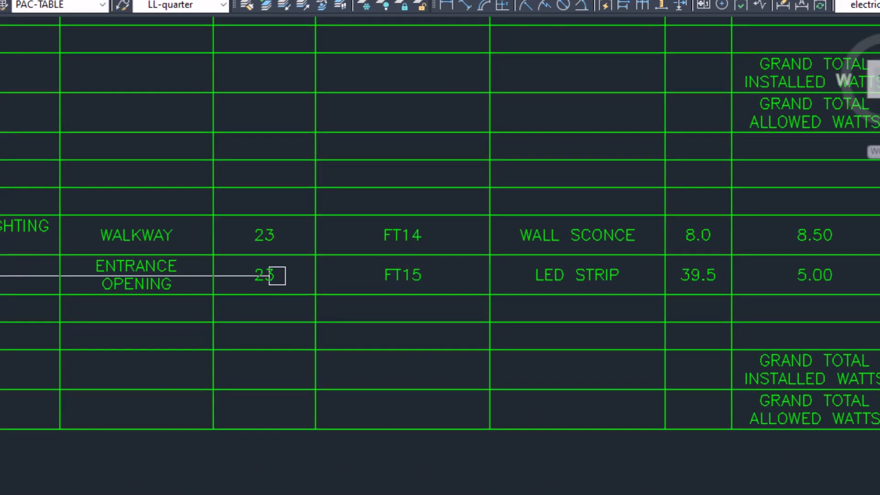
scroll(249, 275, "up", 2)
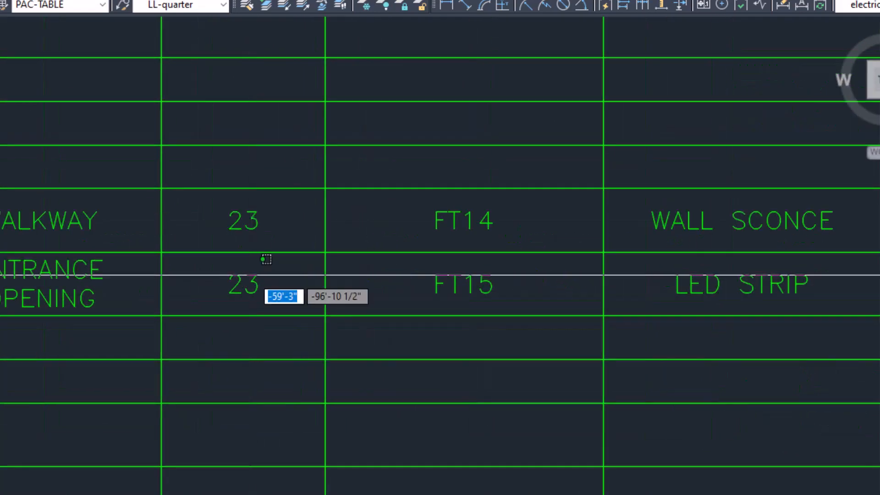
left_click(266, 260)
type("5.1")
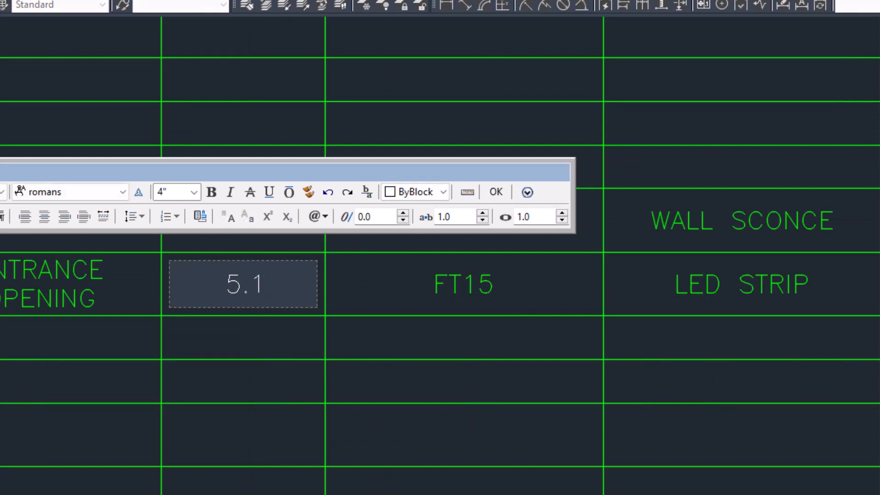
left_click(493, 372)
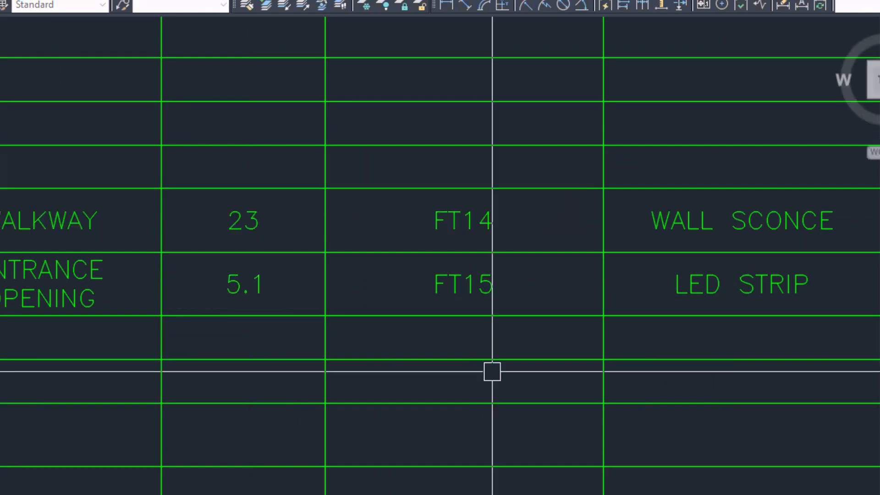
- Copy the exterior walkway's allowed watts formula into the pedestrian entrances column of the exterior grand total allowed row
scroll(490, 371, "down", 6)
scroll(568, 374, "up", 4)
left_click(472, 373)
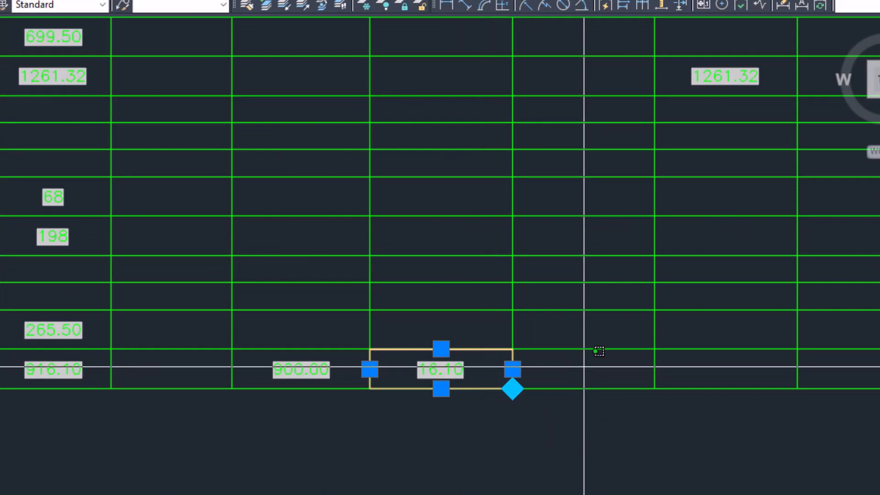
- Change the formula in the pedestrian entrances column of the exterior grand total allowed watts row to =M3*D18
scroll(570, 367, "down", 4)
scroll(562, 181, "up", 2)
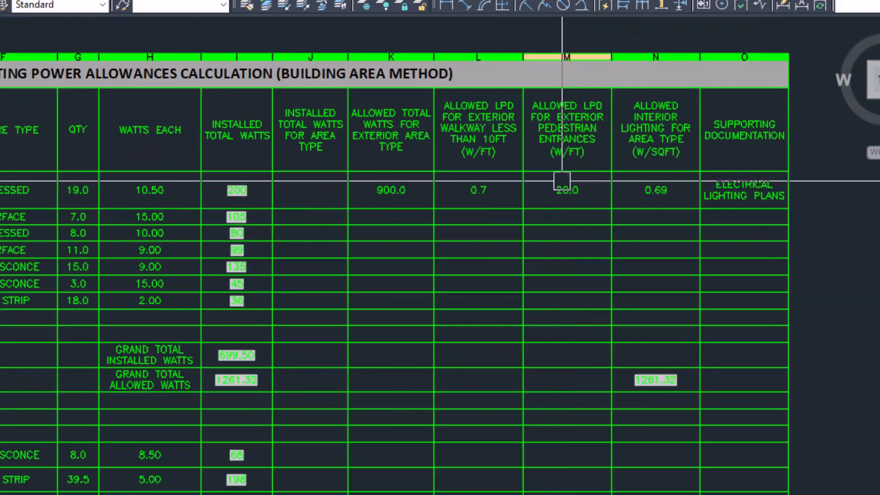
middle_click_drag(587, 195, 660, 179)
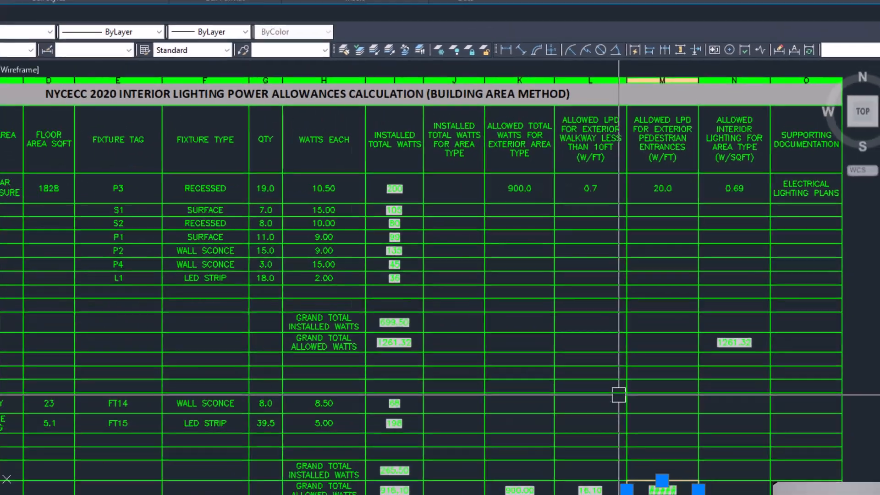
middle_click_drag(602, 287, 585, 238)
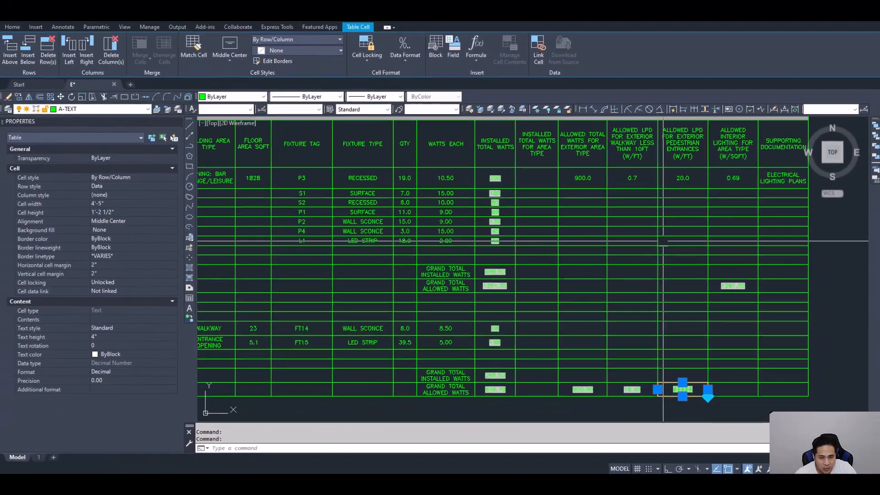
middle_click_drag(579, 174, 606, 198)
middle_click_drag(674, 219, 580, 211)
scroll(592, 397, "up", 3)
left_click(605, 393)
left_click(605, 393)
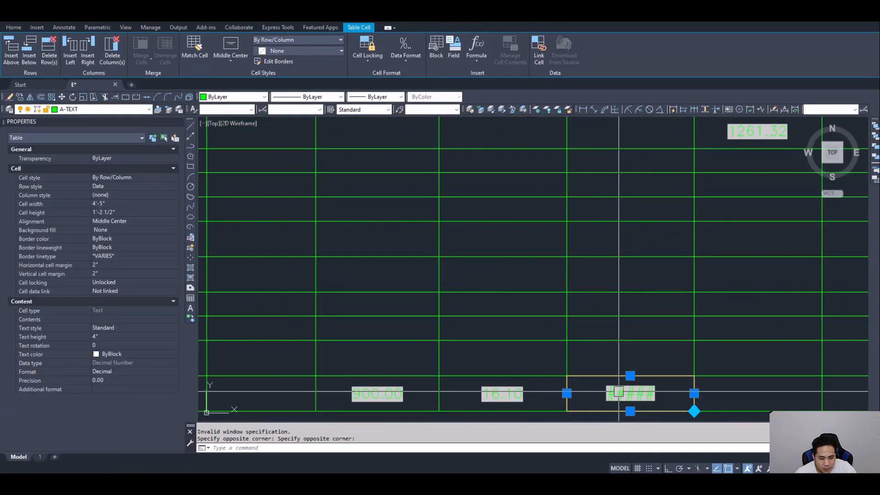
left_click(622, 394)
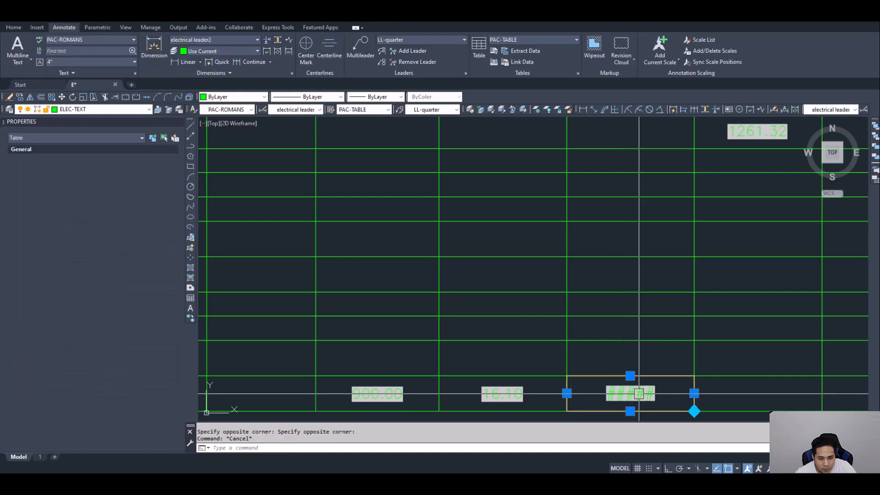
double_click(631, 394)
scroll(634, 353, "down", 5)
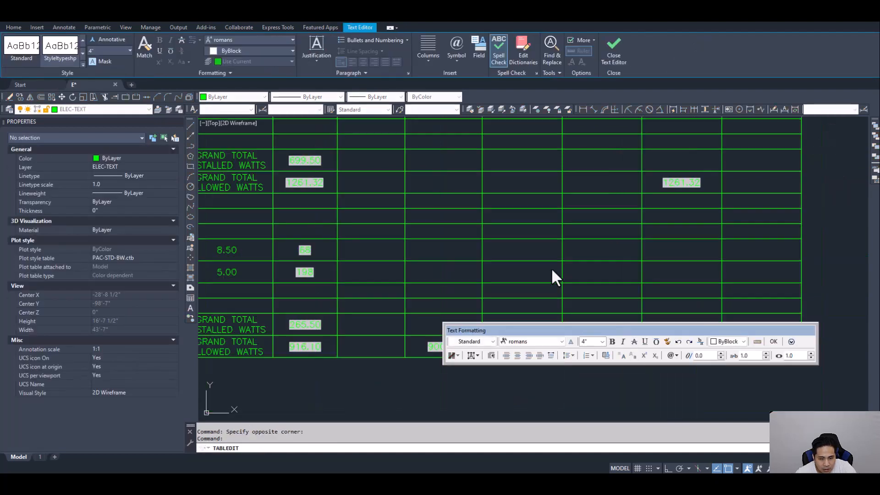
middle_click_drag(440, 263, 677, 301)
scroll(404, 235, "down", 3)
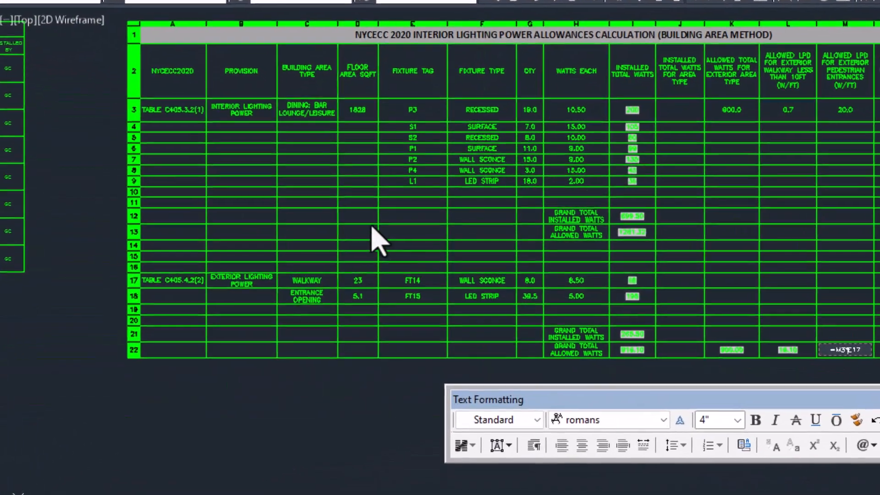
middle_click_drag(404, 235, 412, 234)
scroll(421, 229, "up", 2)
scroll(403, 236, "down", 4)
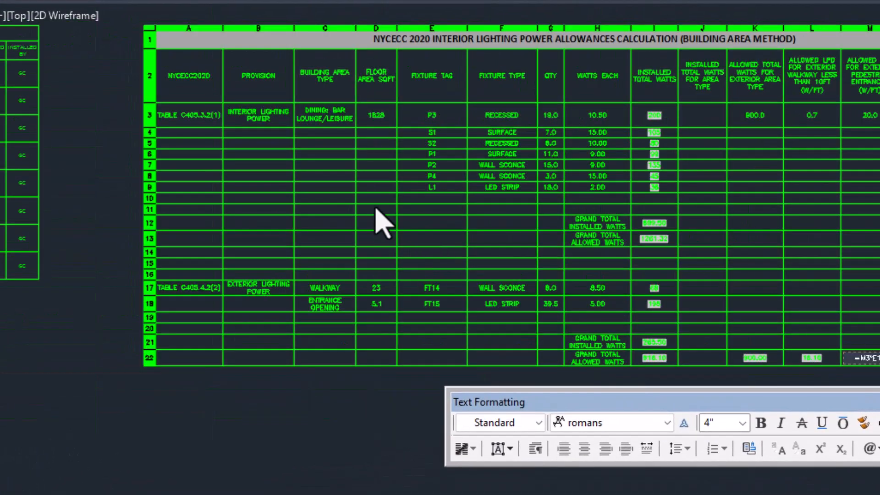
scroll(377, 219, "up", 3)
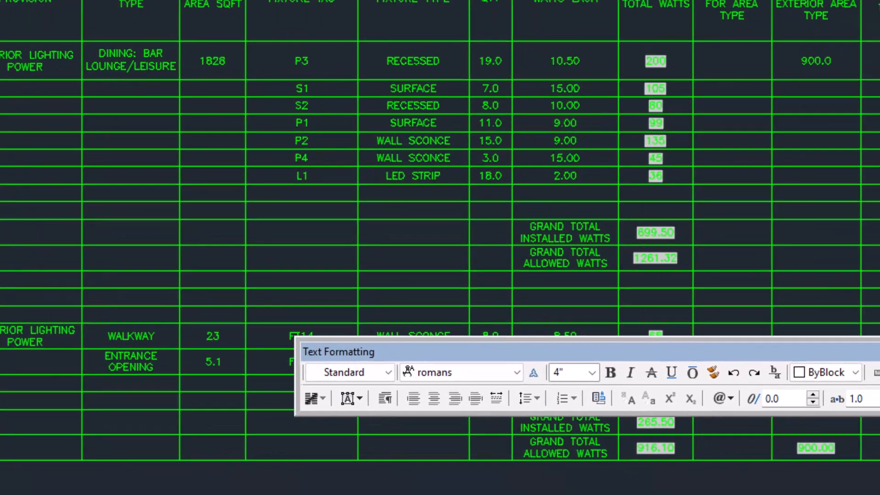
middle_click_drag(878, 461, 671, 467)
scroll(690, 453, "up", 5)
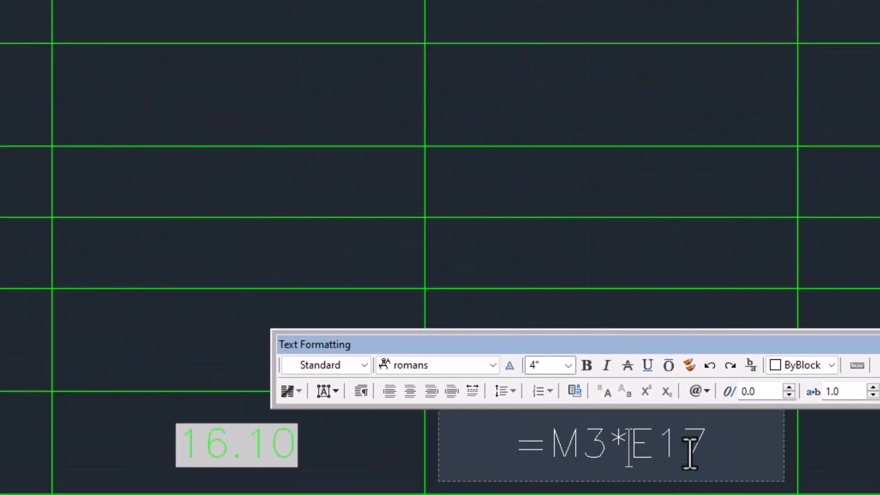
key("BackSpace")
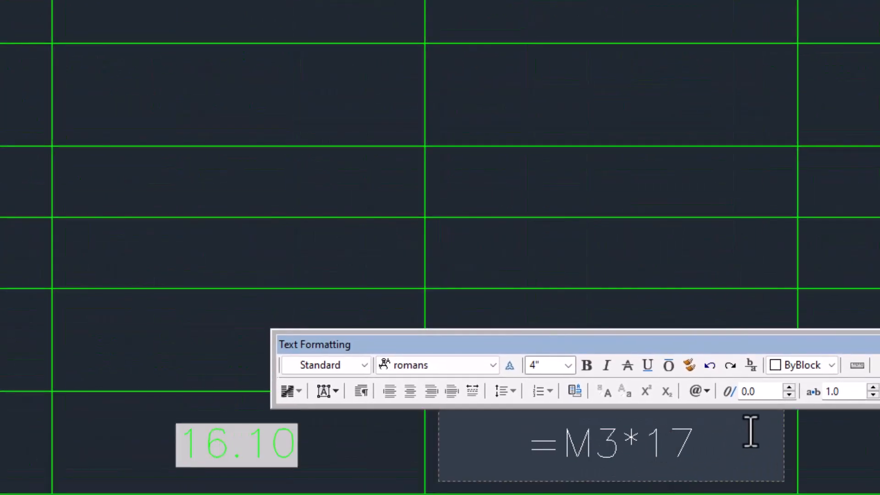
type("D18")
key("Delete")
key("Delete")
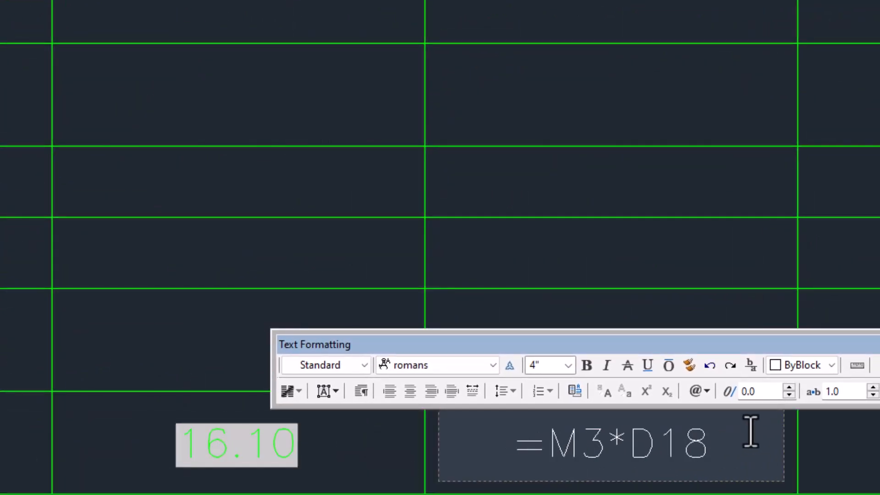
left_click(550, 185)
- Review the exterior allowed watts across the area type, walkway and pedestrian entrances columns against the exterior rows of the table
scroll(577, 243, "down", 7)
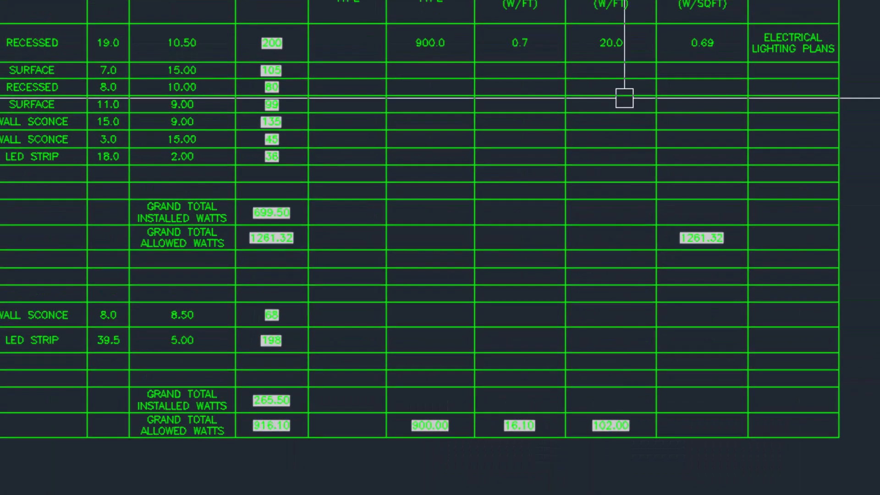
middle_click_drag(183, 312, 386, 249)
scroll(23, 286, "up", 2)
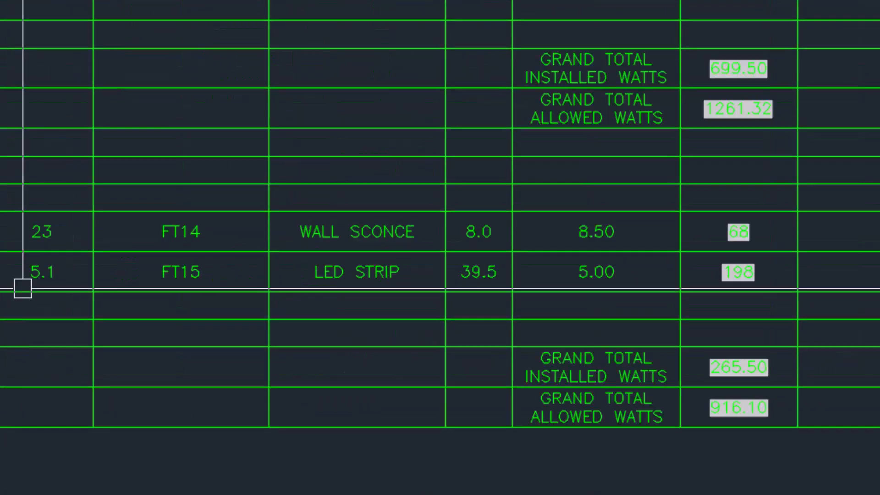
middle_click_drag(827, 425, 173, 347)
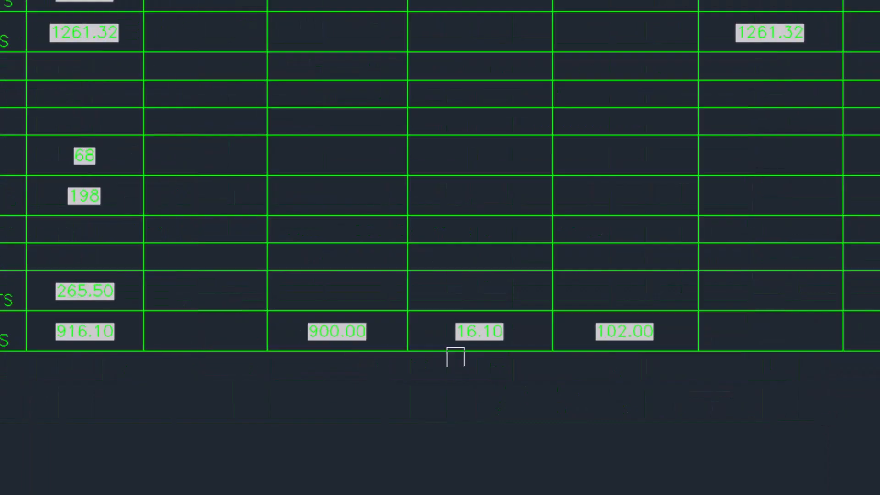
scroll(599, 338, "up", 4)
scroll(649, 346, "down", 2)
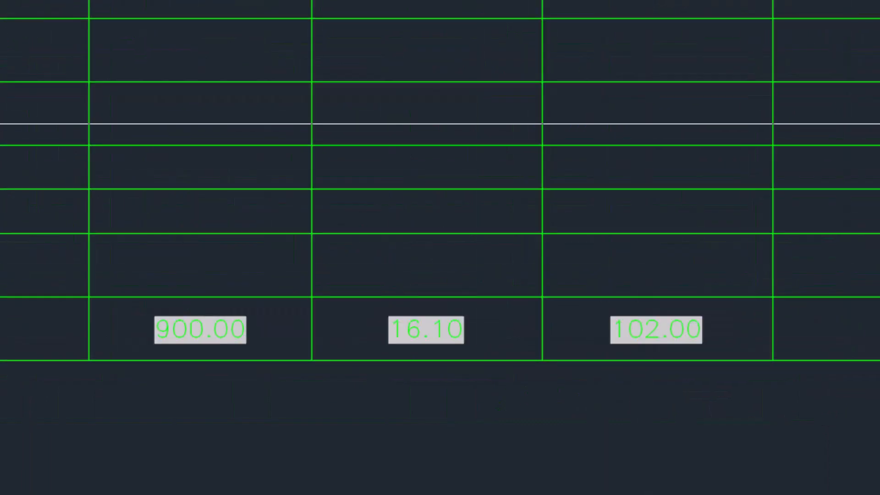
scroll(815, 367, "down", 3)
middle_click_drag(406, 303, 444, 388)
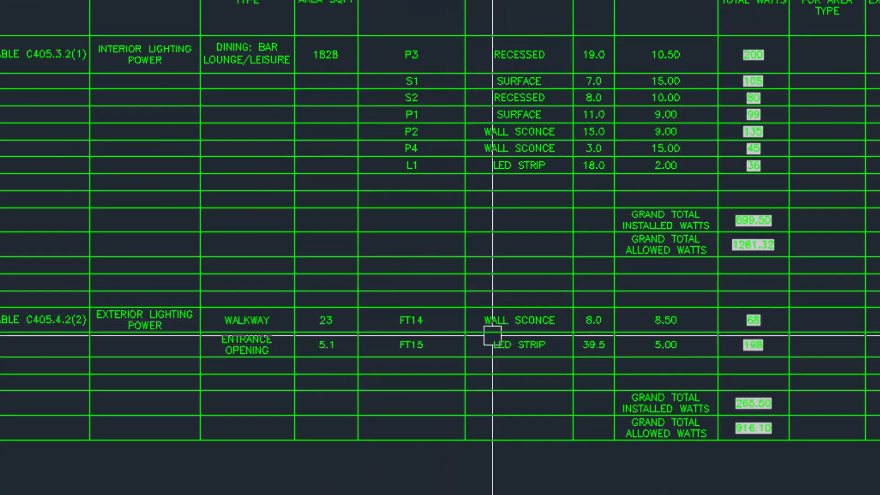
- Examine the P4 wall sconces outside the vestibule on the lighting plan and their entry in the lighting schedule
scroll(307, 238, "down", 6)
middle_click_drag(251, 290, 621, 283)
scroll(318, 267, "up", 8)
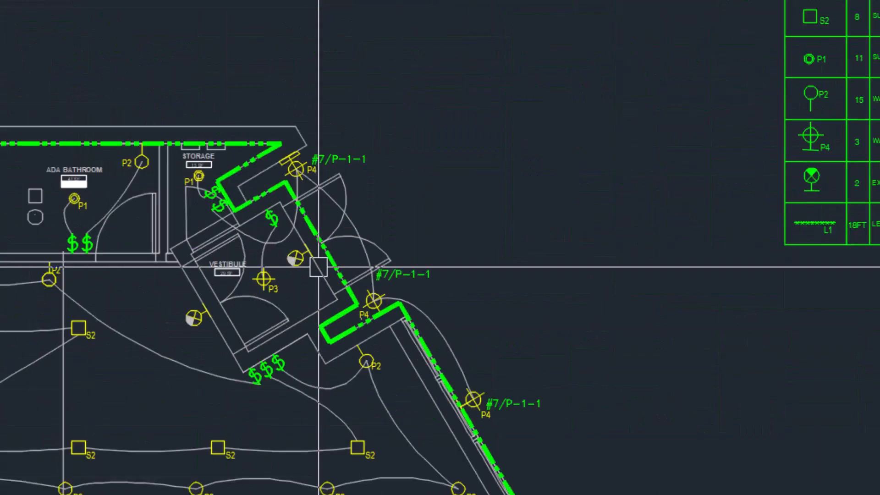
scroll(284, 81, "up", 2)
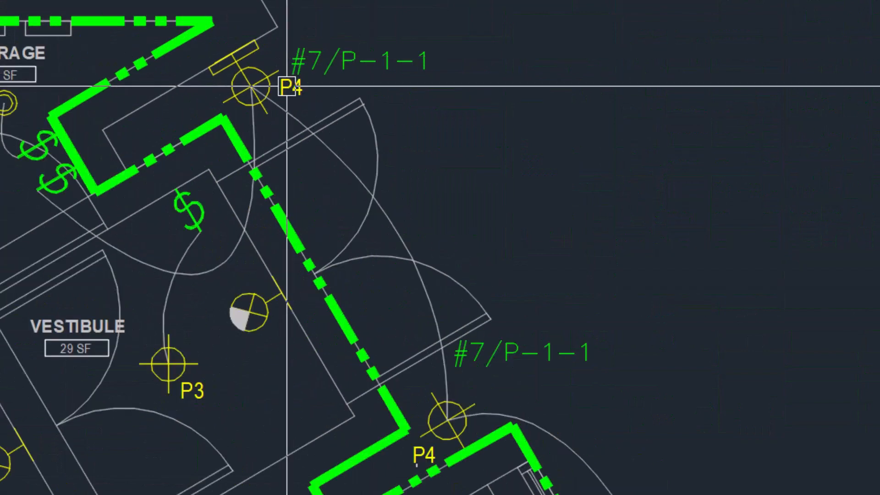
middle_click_drag(328, 100, 295, 49)
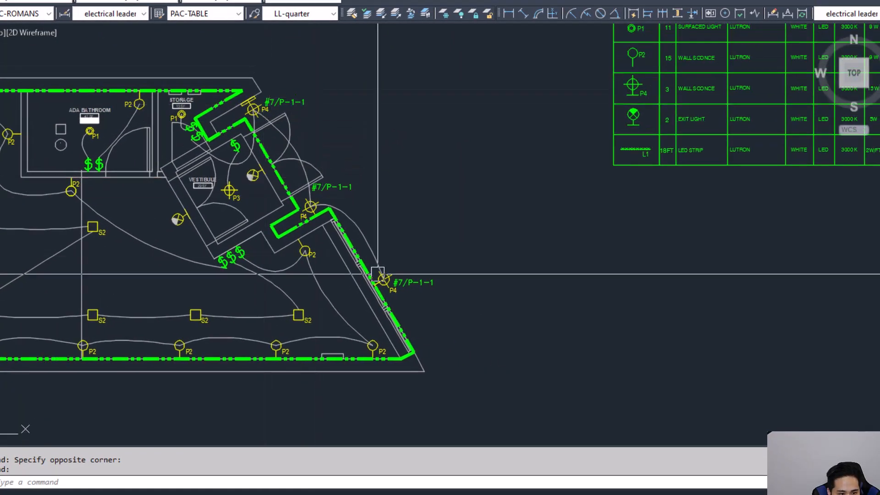
middle_click_drag(819, 223, 452, 354)
scroll(703, 287, "up", 5)
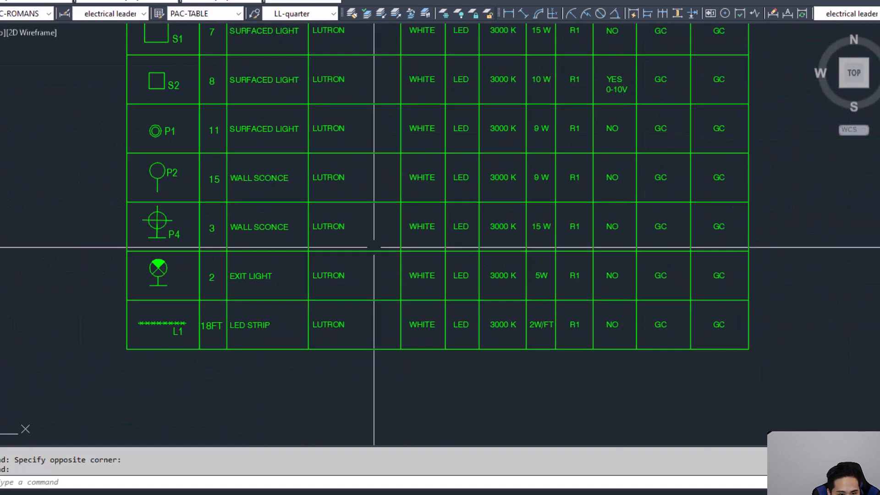
scroll(273, 240, "down", 4)
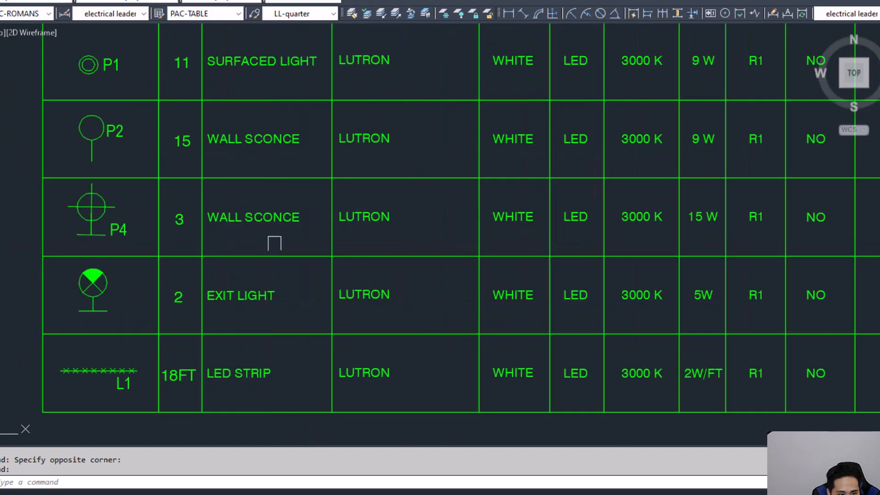
- Set the fixture tag of the exterior WALKWAY row to P4 in the allowances table
middle_click_drag(599, 289, 183, 255)
scroll(290, 249, "up", 3)
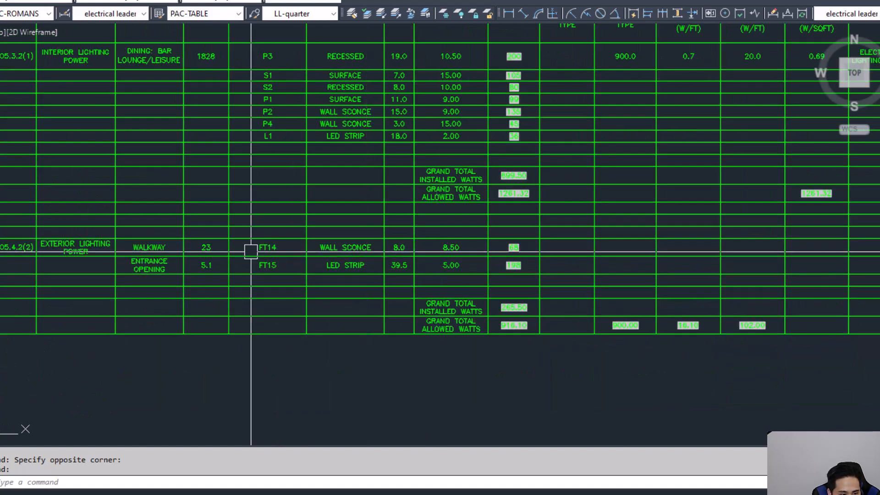
scroll(262, 248, "up", 1)
left_click(291, 252)
middle_click_drag(290, 252, 556, 344)
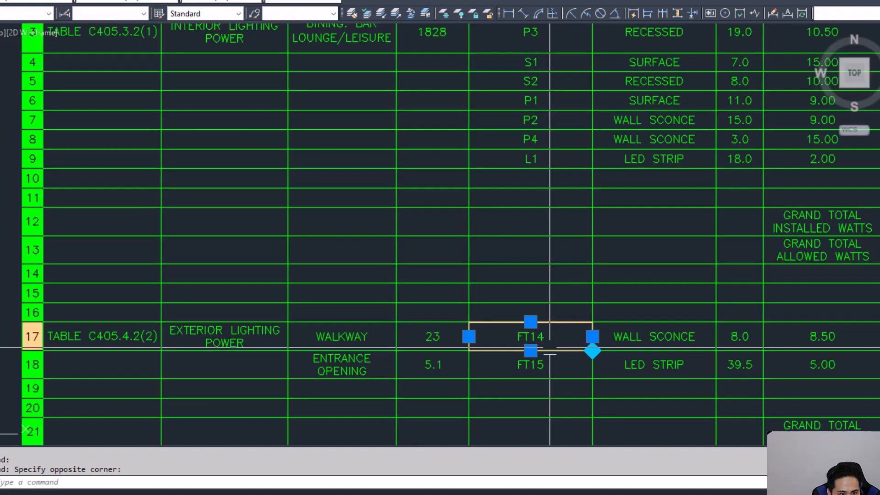
type("P4")
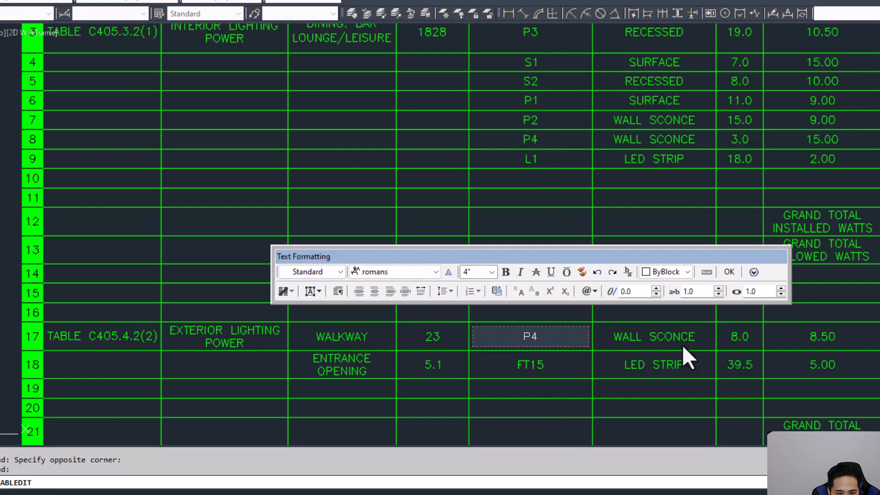
left_click(684, 348)
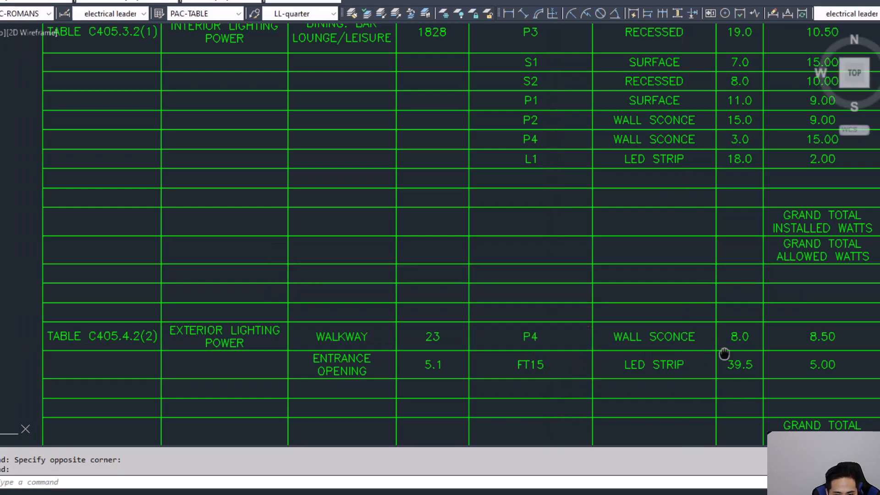
- Set the quantity of the exterior WALKWAY wall sconce to 3 in the allowances table
middle_click_drag(724, 354, 695, 354)
left_click(709, 339)
middle_click_drag(739, 374, 549, 389)
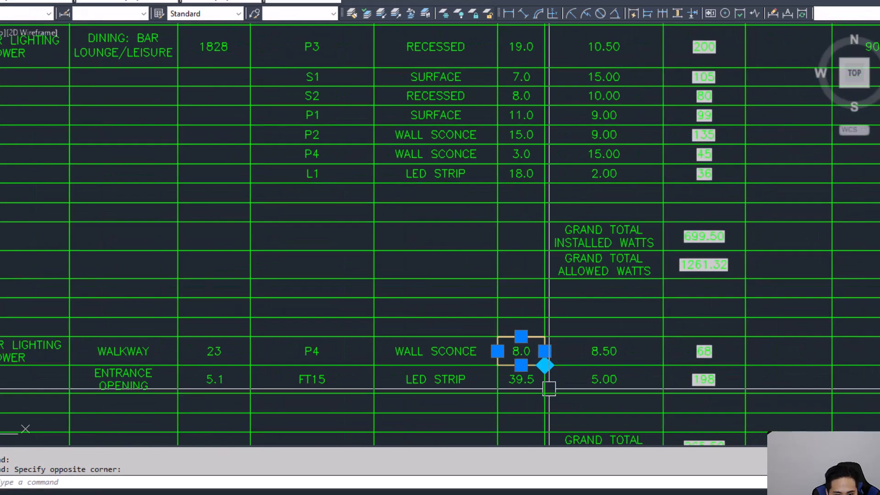
type("3")
- Check the P4 wattage in the lighting schedule and set the WALKWAY wall sconce's watts each to 15
scroll(553, 323, "down", 3)
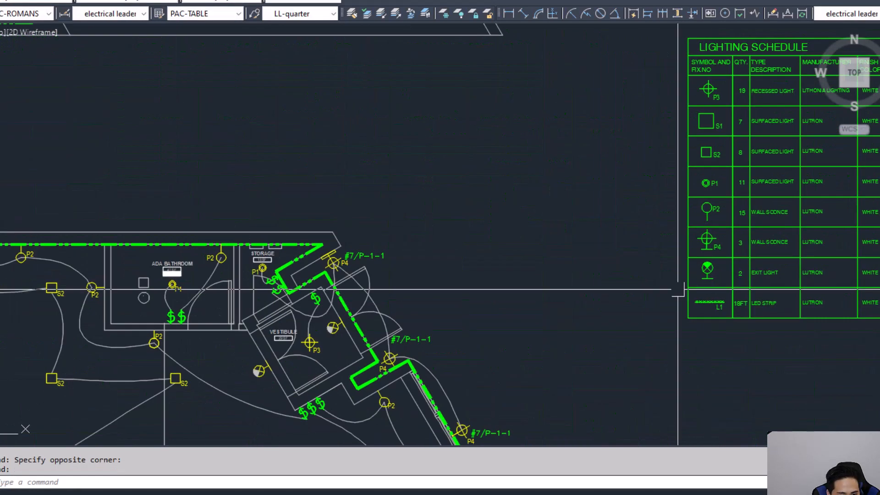
middle_click_drag(744, 268, 429, 247)
scroll(429, 247, "up", 5)
middle_click_drag(564, 289, 248, 314)
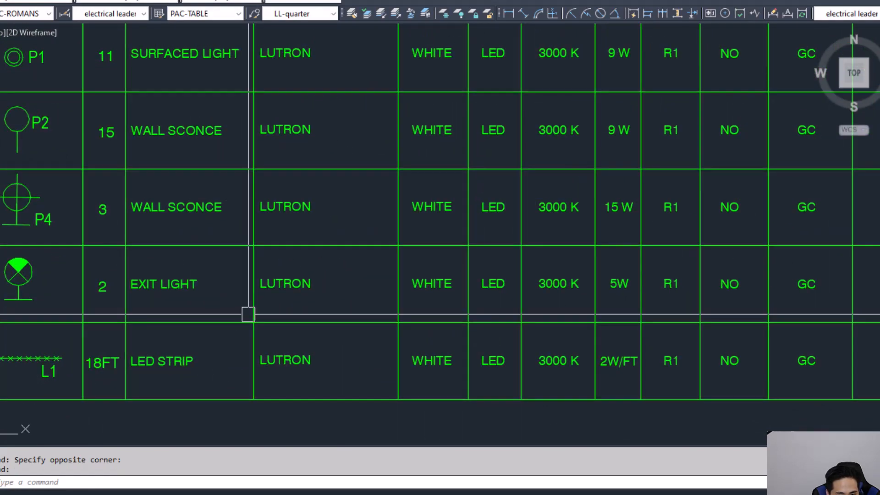
scroll(585, 219, "down", 2)
scroll(613, 241, "down", 4)
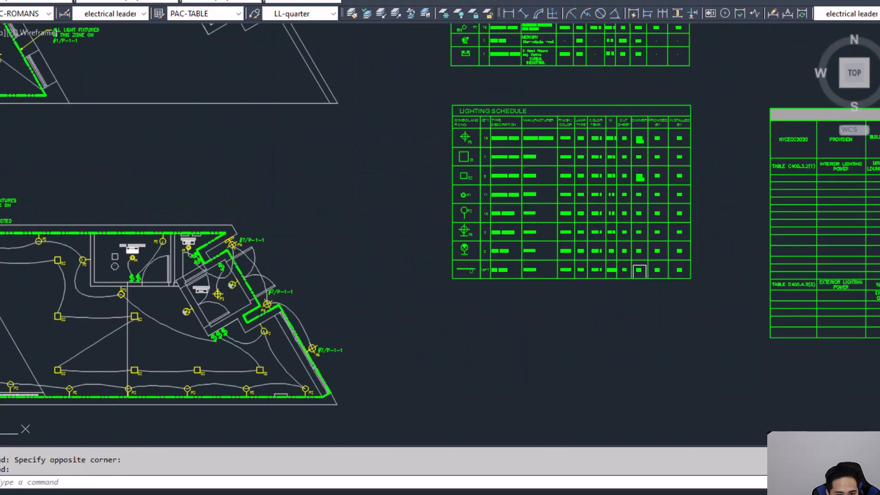
middle_click_drag(638, 269, 188, 261)
scroll(646, 273, "up", 6)
left_click(550, 285)
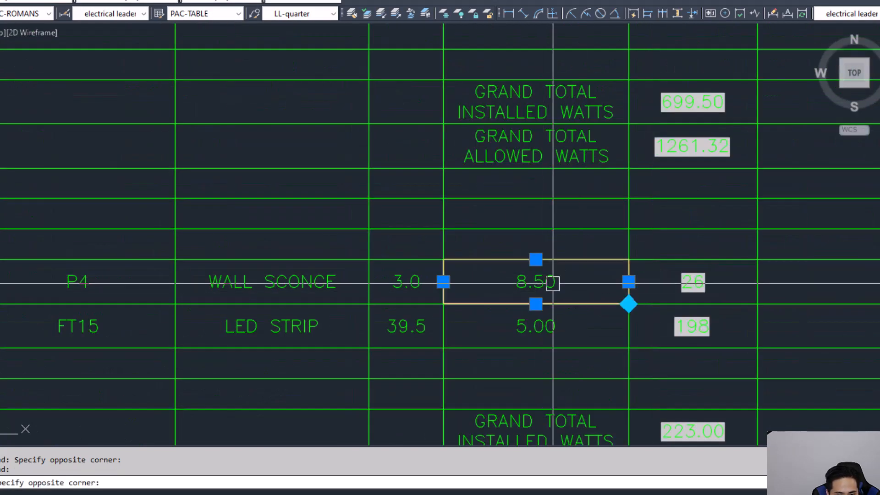
type("15")
left_click(533, 385)
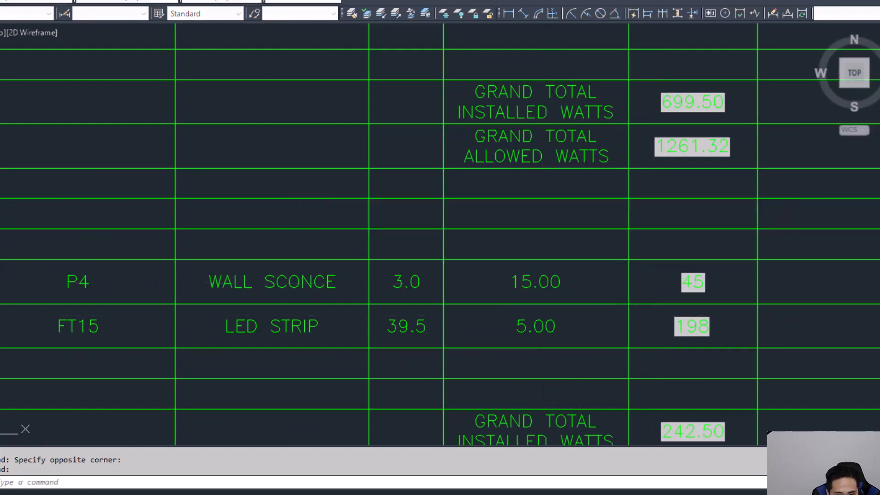
left_click(554, 357)
key("Escape")
- Examine the P4 wall sconces and other fixtures on the first- and second-floor lighting plans against the allowances table
scroll(563, 189, "down", 4)
middle_click_drag(563, 191, 554, 305)
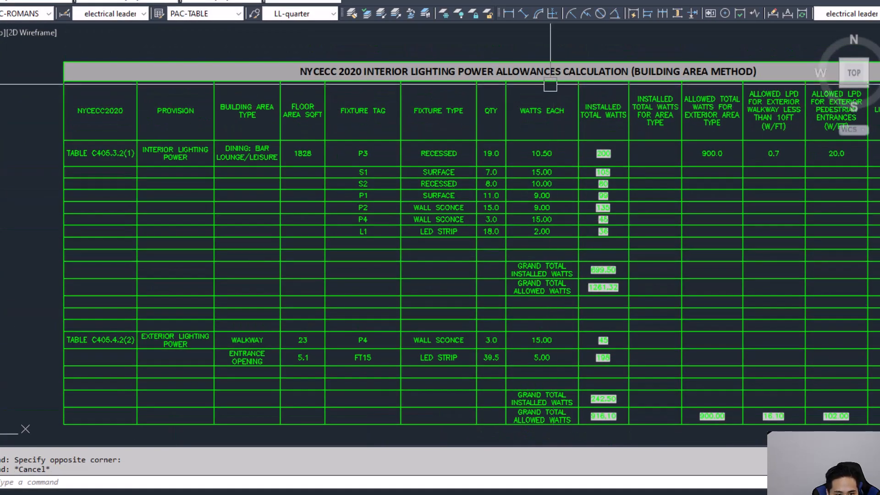
scroll(541, 337, "down", 3)
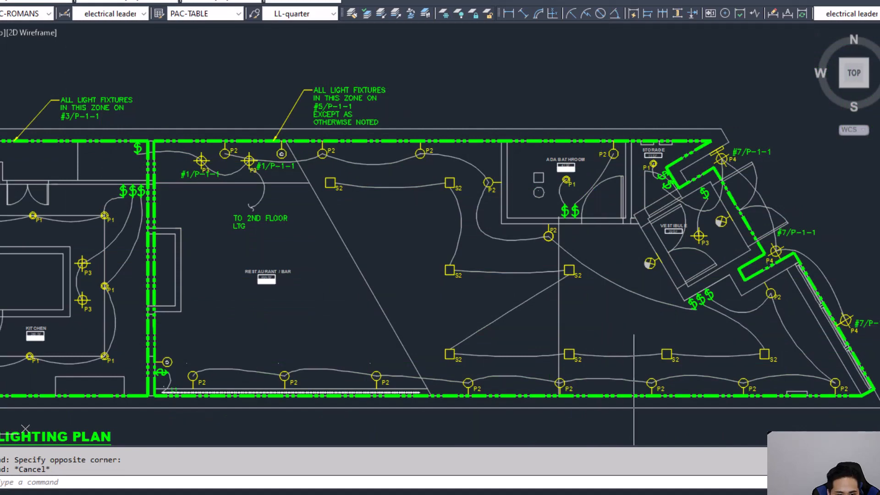
middle_click_drag(634, 328, 511, 331)
scroll(671, 280, "up", 2)
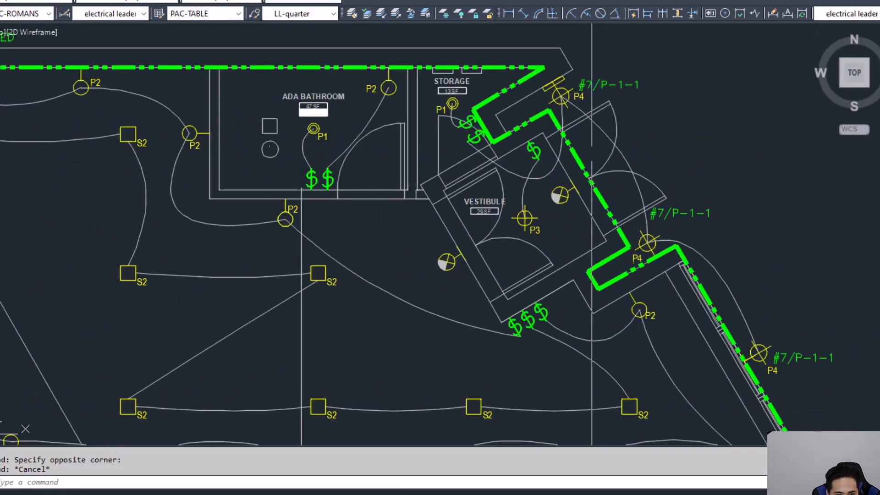
scroll(611, 209, "down", 5)
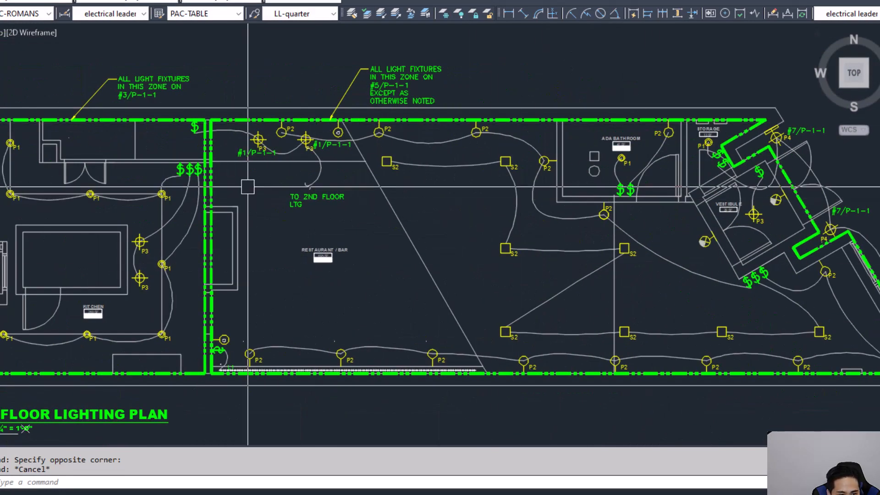
middle_click_drag(385, 200, 518, 200)
scroll(302, 207, "up", 2)
middle_click_drag(303, 207, 465, 177)
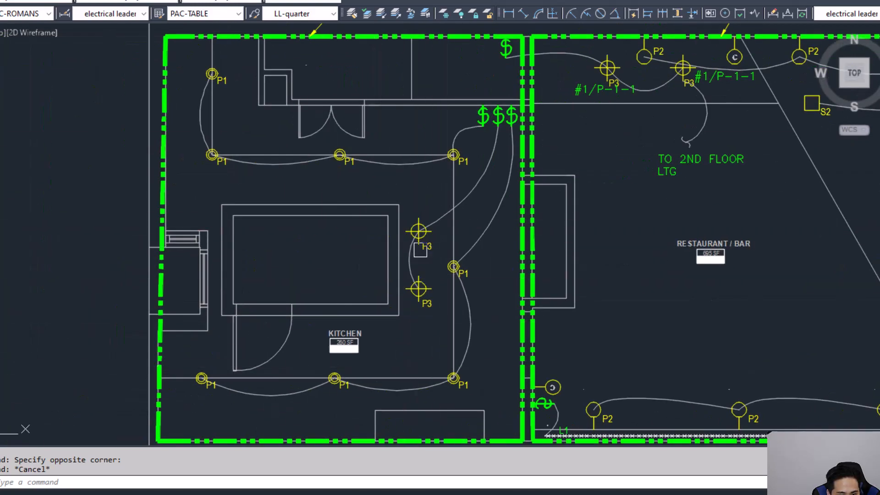
scroll(421, 250, "down", 4)
middle_click_drag(415, 229, 287, 453)
scroll(273, 131, "up", 2)
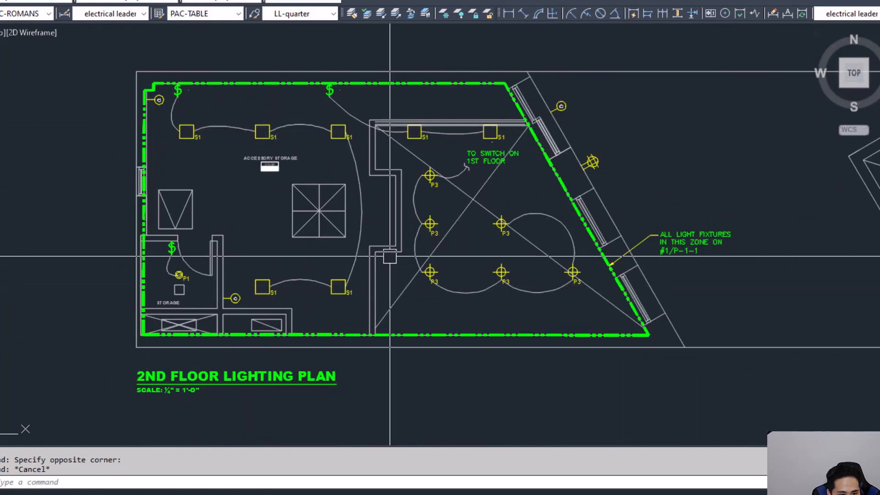
scroll(508, 233, "up", 2)
scroll(507, 250, "down", 2)
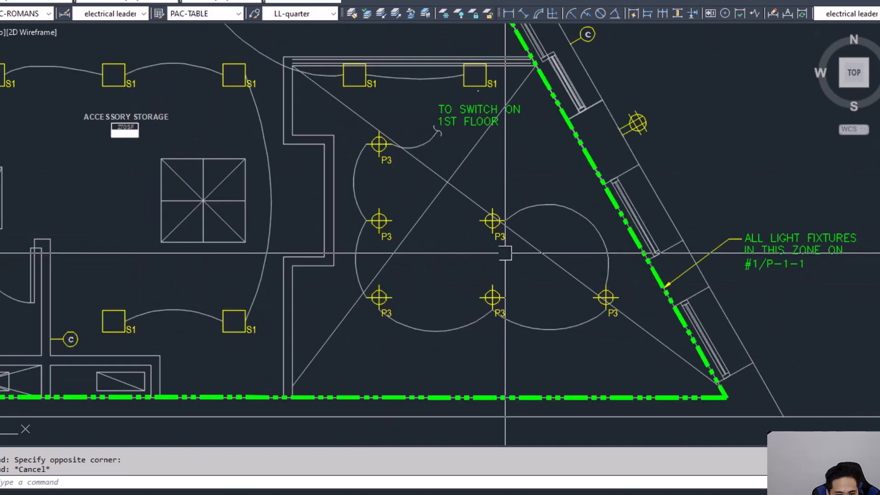
scroll(721, 334, "down", 3)
scroll(458, 323, "up", 1)
middle_click_drag(721, 334, 412, 220)
- Delete the P4 wall sconce row from the interior lighting section of the allowances table
scroll(324, 216, "up", 5)
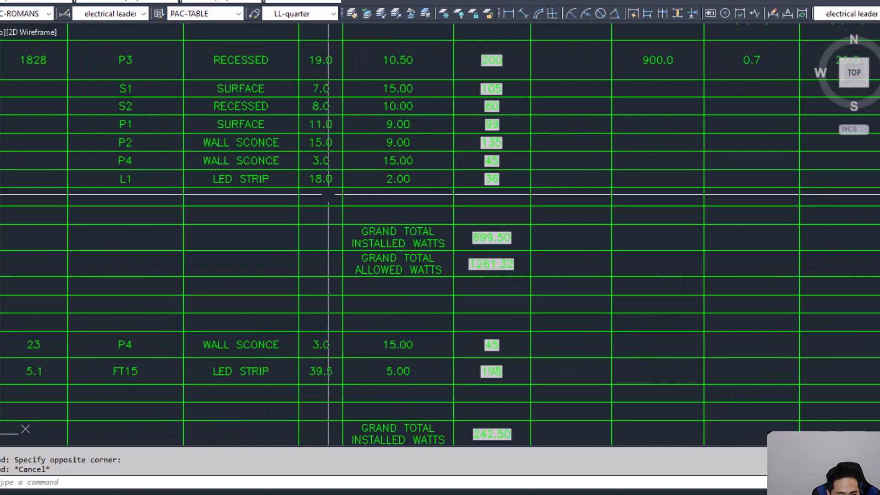
mouse_move(324, 216)
middle_mouse_down()
mouse_move(448, 212)
mouse_move(393, 213)
mouse_move(421, 301)
middle_mouse_up()
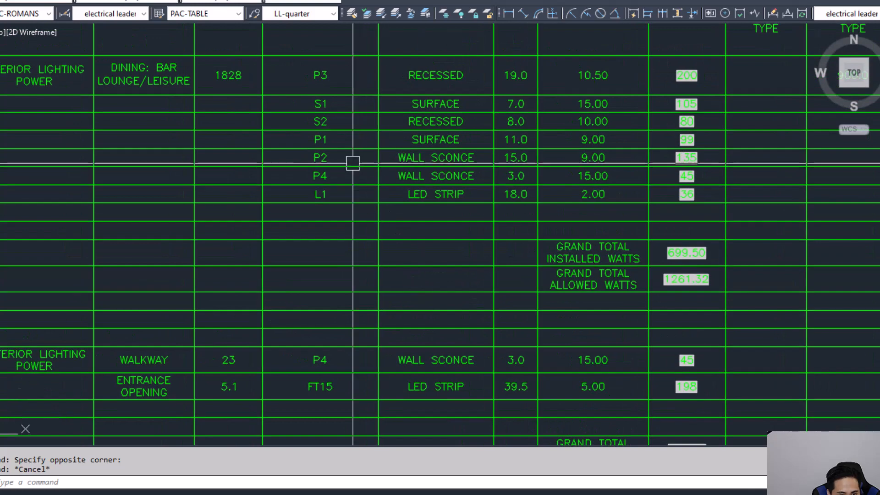
middle_click_drag(353, 163, 380, 298)
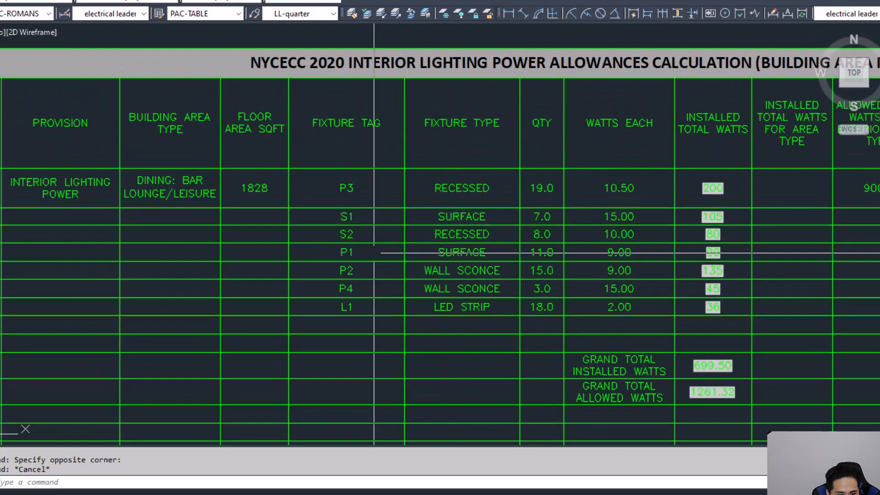
scroll(729, 288, "down", 2)
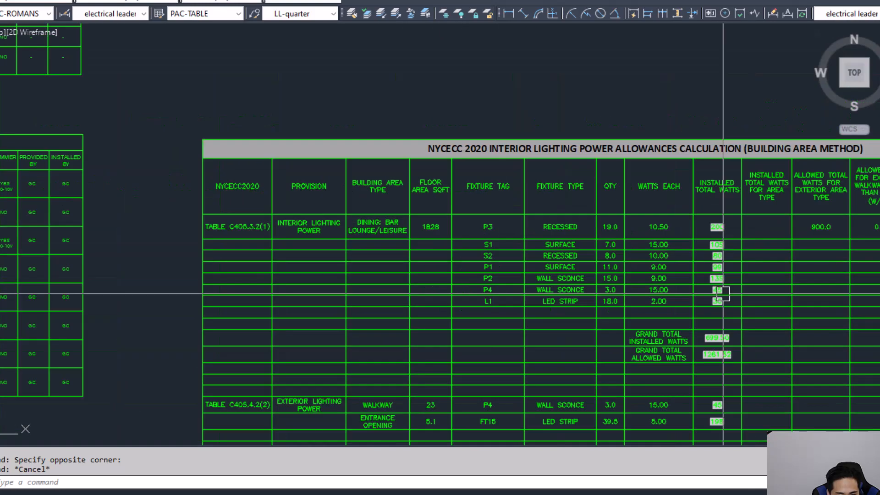
mouse_move(715, 285)
middle_mouse_down()
mouse_move(390, 262)
mouse_move(556, 241)
middle_mouse_up()
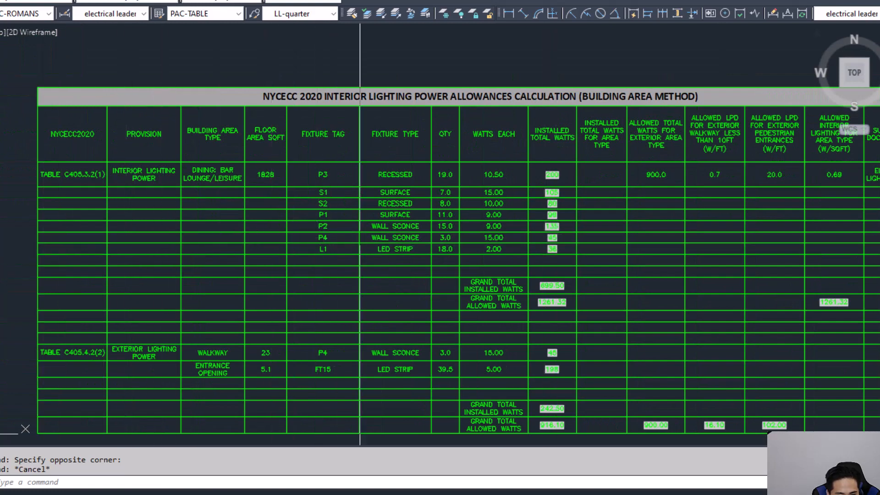
middle_click_drag(543, 238, 399, 237)
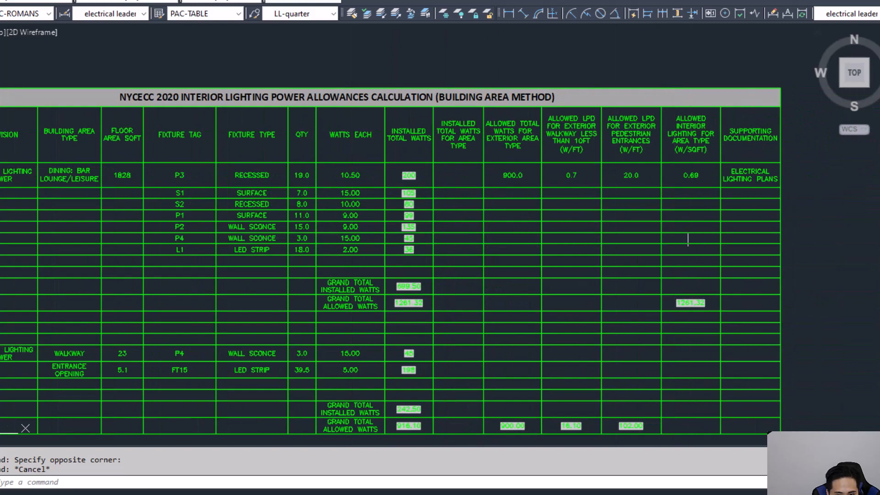
middle_click_drag(235, 239, 438, 222)
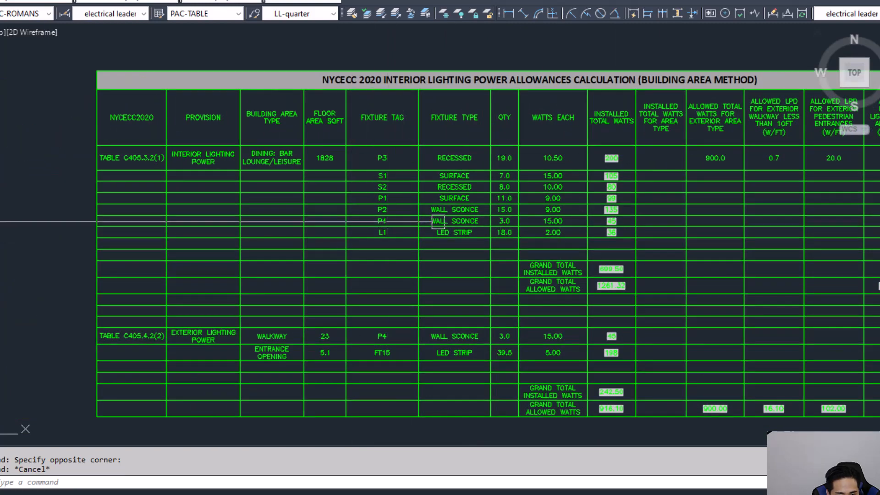
scroll(114, 218, "up", 2)
left_click(114, 222)
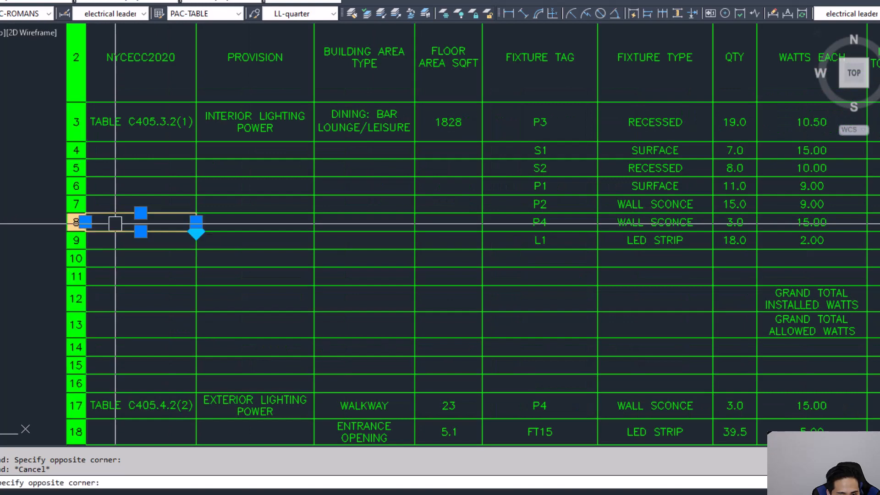
scroll(114, 222, "up", 2)
scroll(81, 237, "up", 2)
left_click(69, 213)
right_click(68, 216)
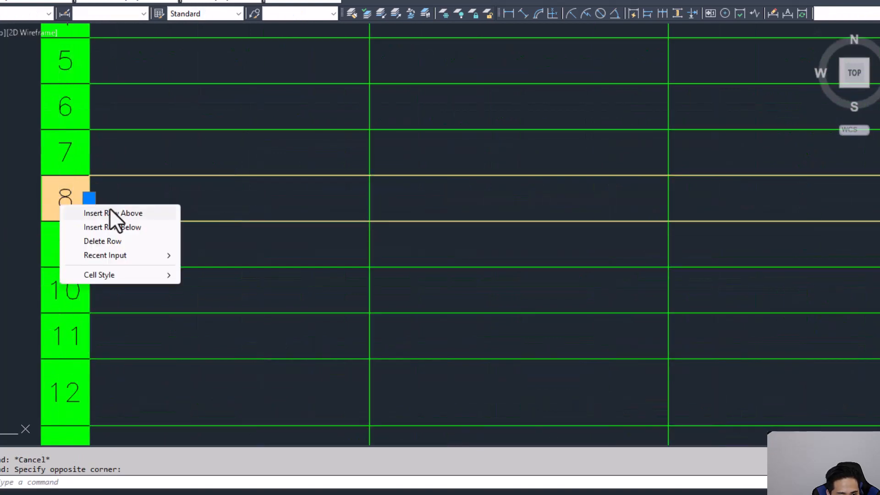
left_click(114, 240)
scroll(413, 243, "down", 4)
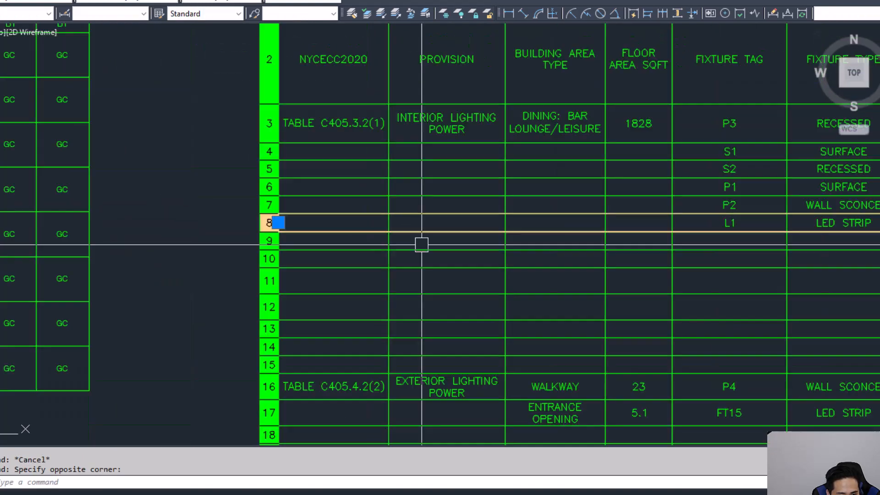
middle_click_drag(567, 275, 401, 277)
key("Escape")
- Check that the interior grand total installed watts formula covers all remaining interior fixture rows
middle_click_drag(672, 295, 542, 264)
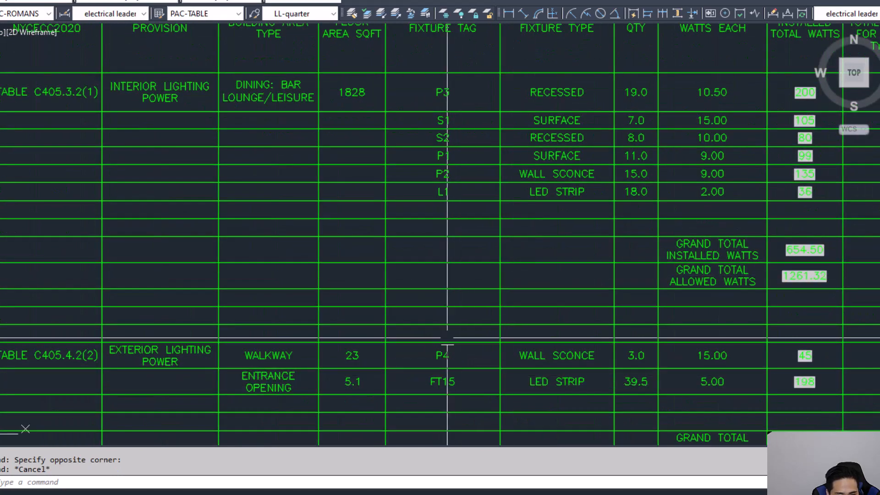
middle_click_drag(734, 264, 509, 263)
middle_click_drag(582, 285, 505, 280)
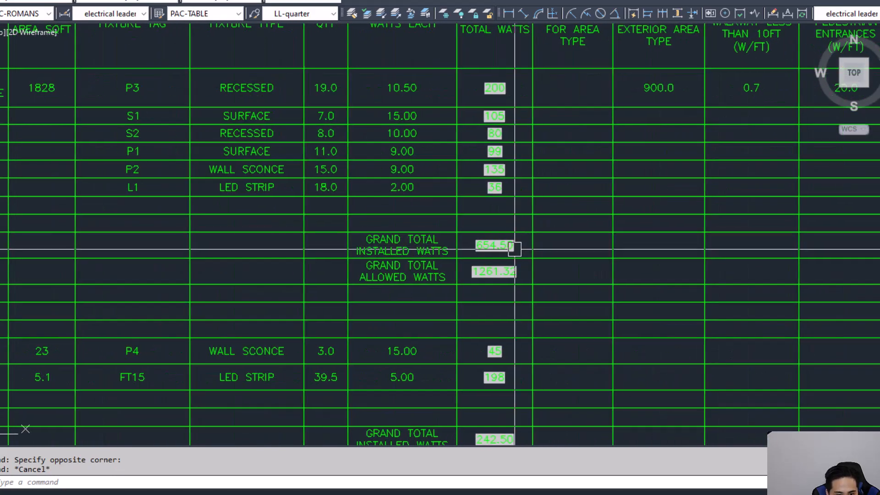
middle_click_drag(515, 245, 702, 310)
left_click(705, 308)
double_click(704, 308)
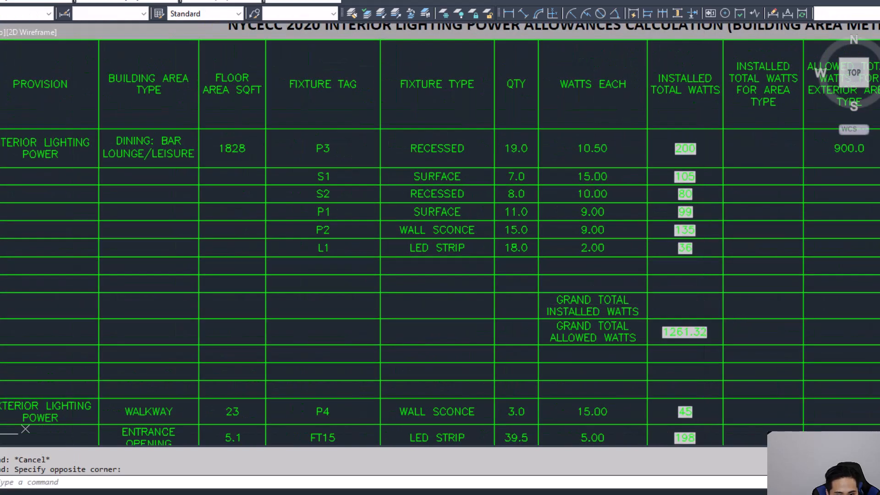
scroll(715, 320, "down", 2)
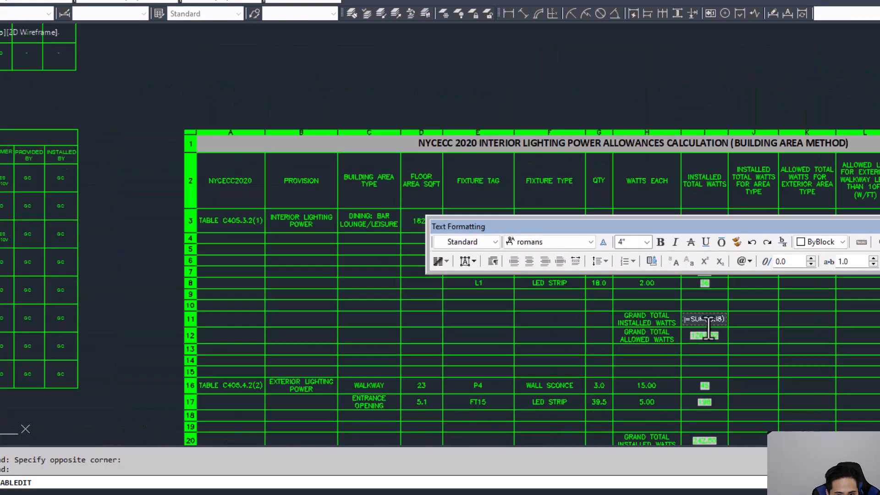
scroll(710, 326, "up", 2)
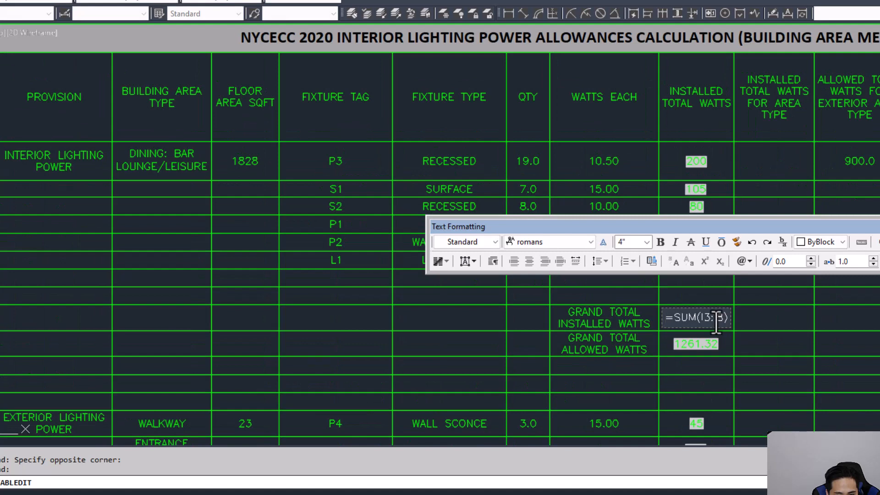
scroll(716, 321, "down", 2)
scroll(244, 292, "up", 3)
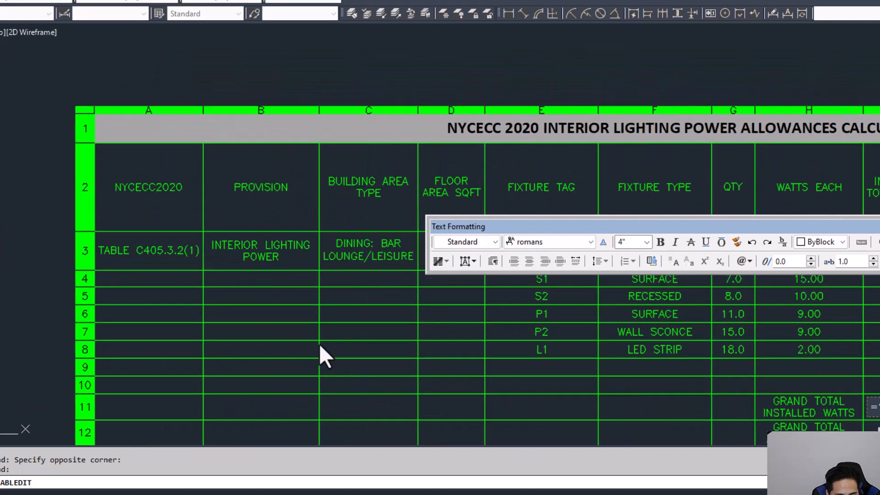
middle_click_drag(751, 347, 422, 326)
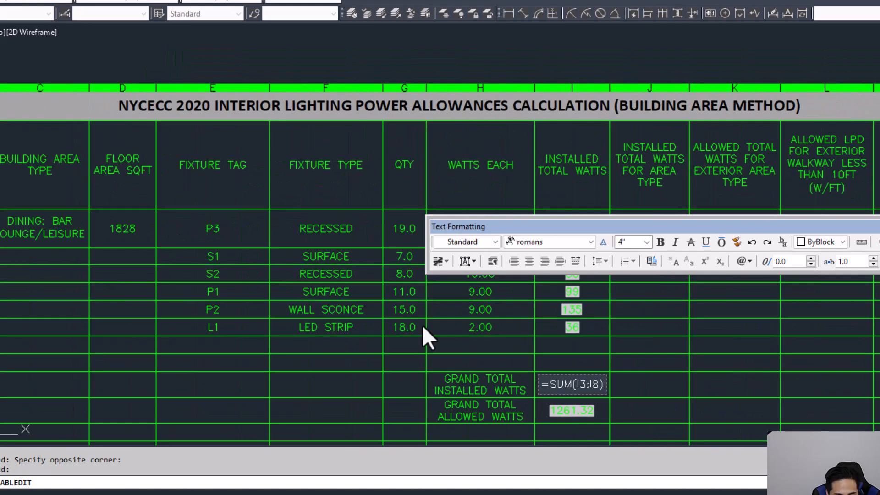
key("Escape")
- Review the fixture entries in the exterior WALKWAY and ENTRANCE OPENING rows of the allowances table
scroll(701, 381, "down", 2)
middle_click_drag(715, 382, 569, 292)
scroll(559, 327, "up", 2)
middle_click_drag(437, 366, 584, 238)
middle_click_drag(313, 275, 450, 271)
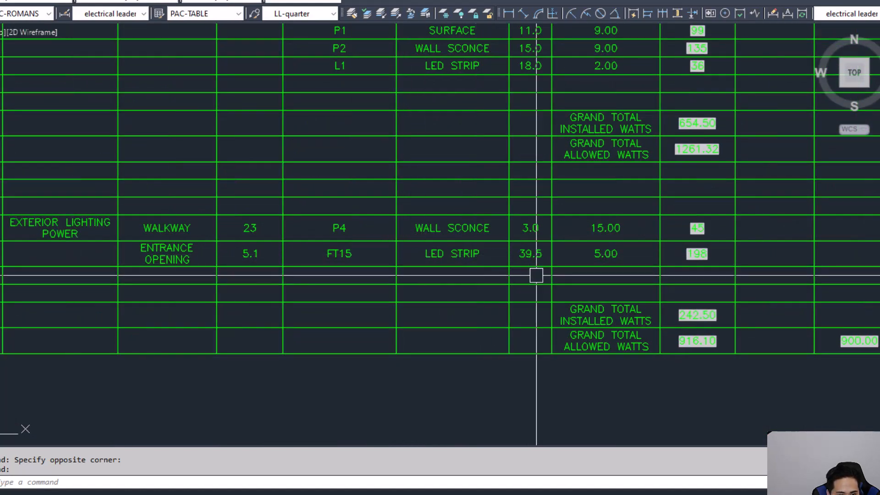
scroll(355, 253, "up", 2)
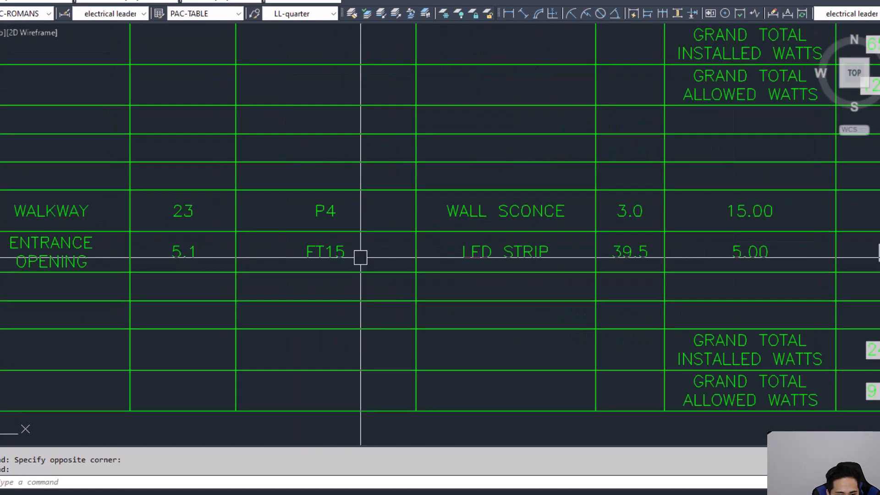
scroll(352, 269, "down", 2)
middle_click_drag(351, 269, 457, 286)
scroll(366, 256, "up", 2)
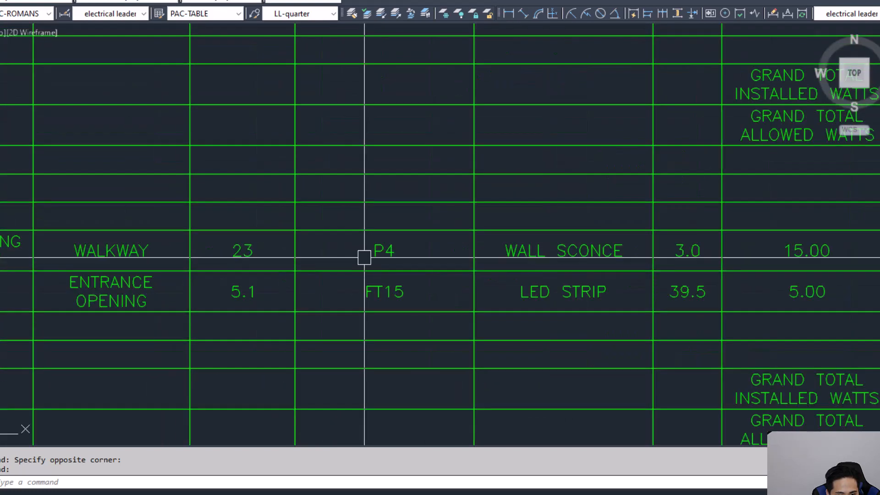
scroll(549, 302, "down", 2)
middle_click_drag(549, 302, 438, 302)
- Clear the FT15 LED strip's tag, type, quantity, watts each and installed total from the ENTRANCE OPENING row
left_click(701, 295)
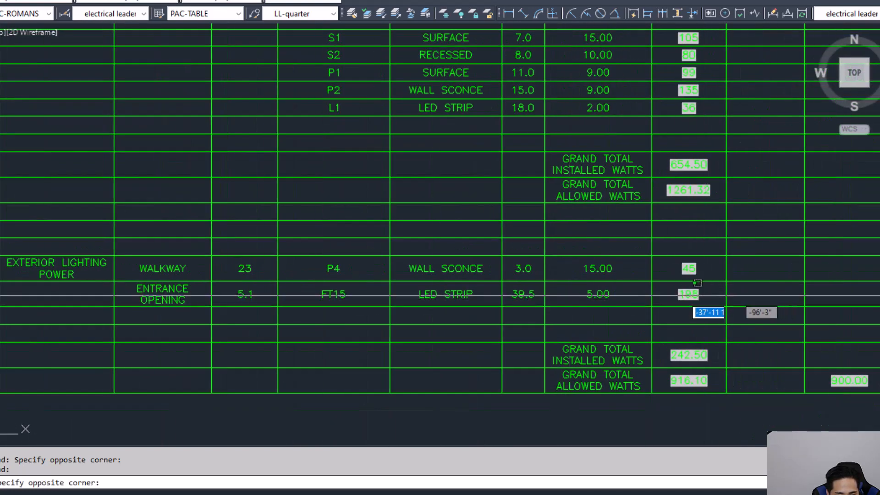
left_click(313, 289)
middle_click_drag(313, 290, 402, 330)
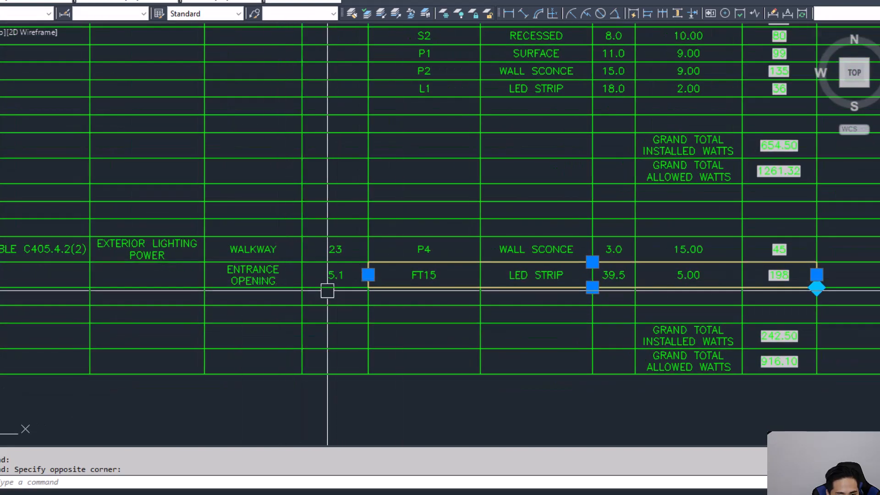
middle_click_drag(442, 304, 423, 275)
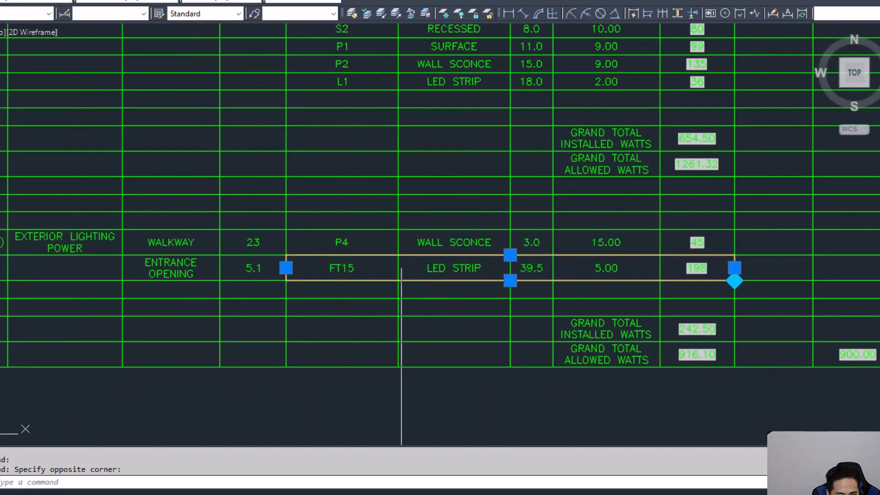
scroll(650, 273, "up", 2)
middle_click_drag(650, 279, 727, 280)
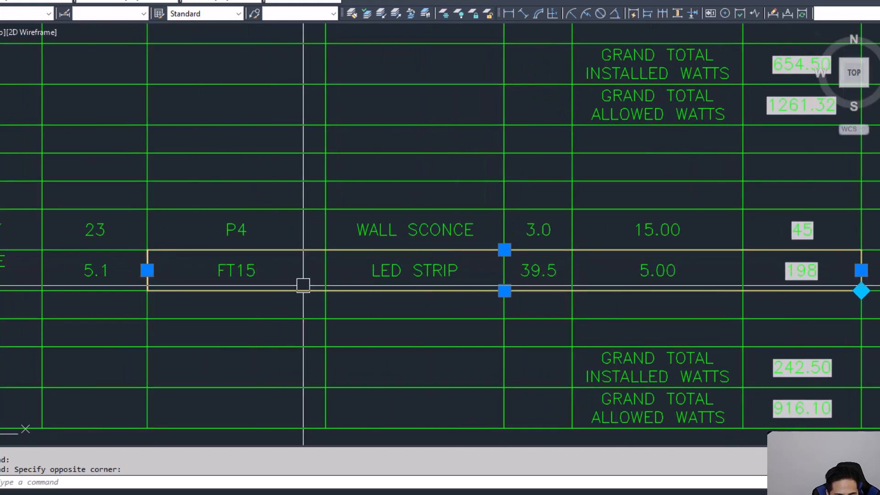
key("Escape")
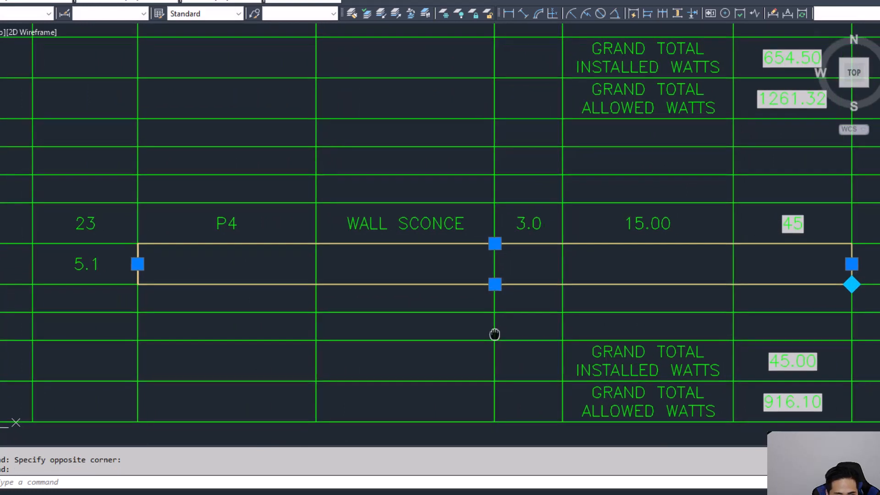
scroll(452, 287, "down", 2)
key("Escape")
- Check which fixture rows the exterior grand total installed watts formula sums, leaving the formula as it is
middle_click_drag(848, 418, 802, 397)
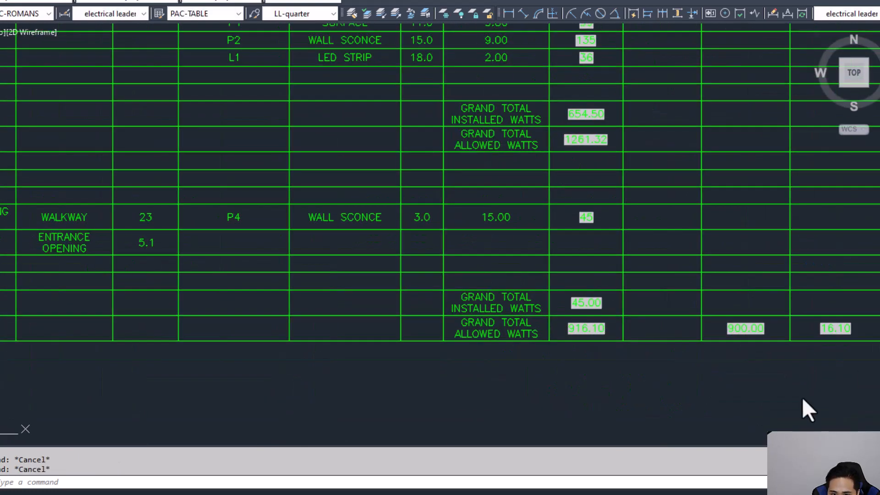
left_click(697, 373)
scroll(565, 371, "up", 3)
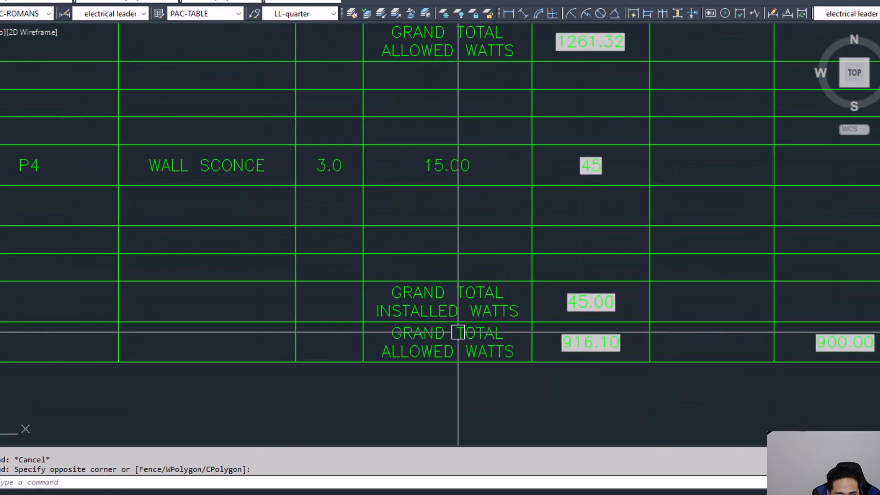
left_click(591, 305)
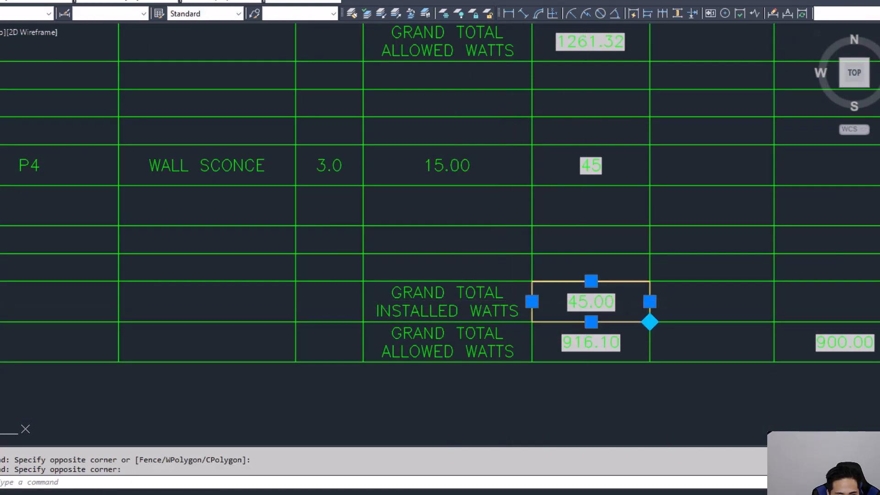
double_click(591, 304)
scroll(496, 321, "down", 4)
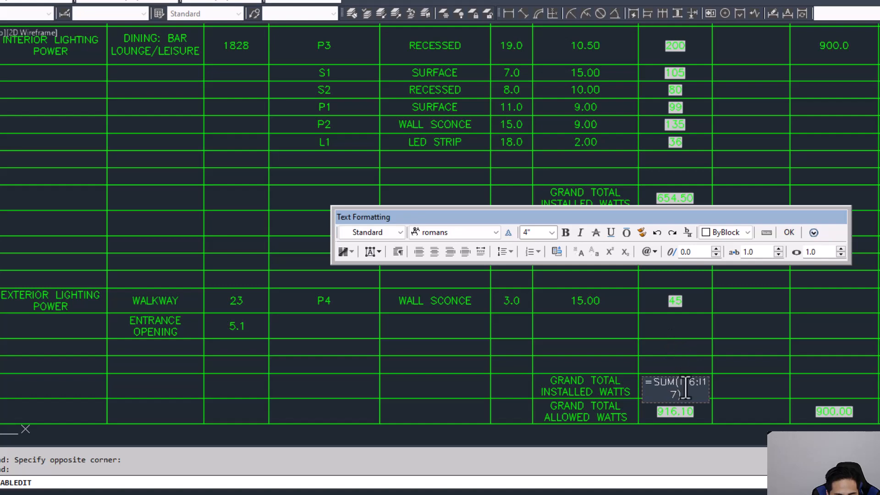
scroll(696, 389, "down", 3)
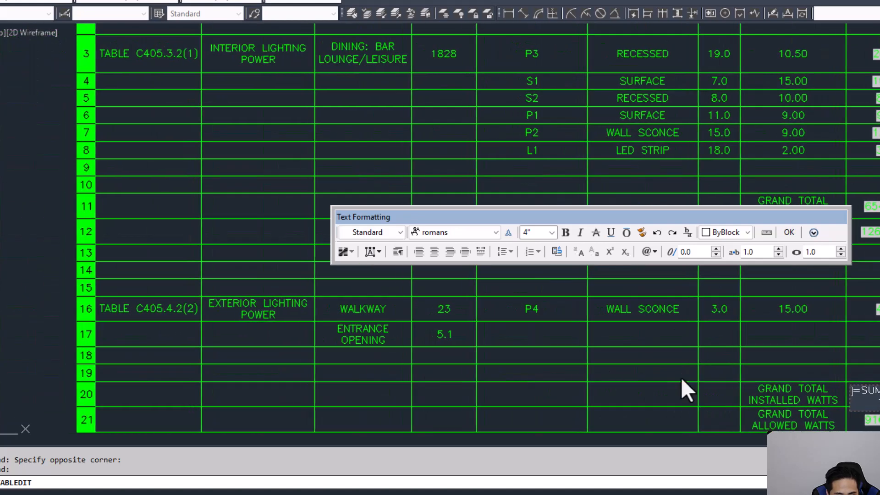
key("Escape")
key("Escape")
- Review the interior and exterior grand totals of installed and allowed watts across the allowances table
scroll(591, 293, "up", 5)
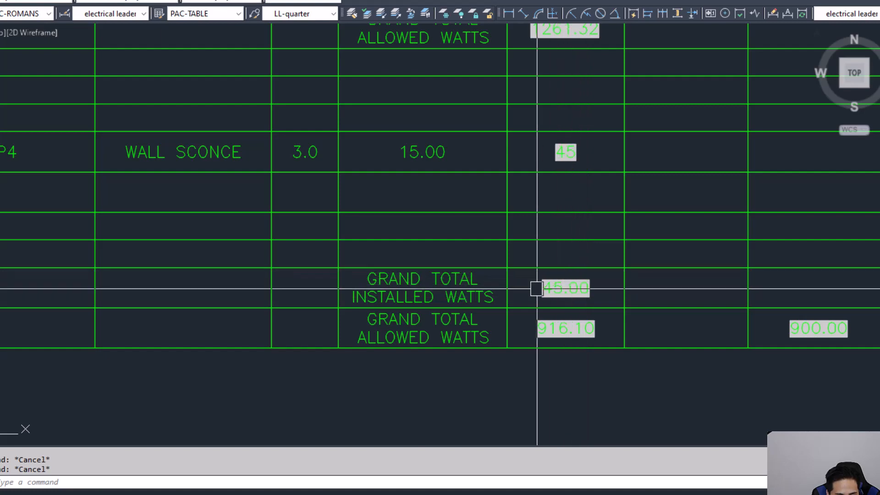
scroll(576, 288, "down", 2)
scroll(575, 254, "down", 3)
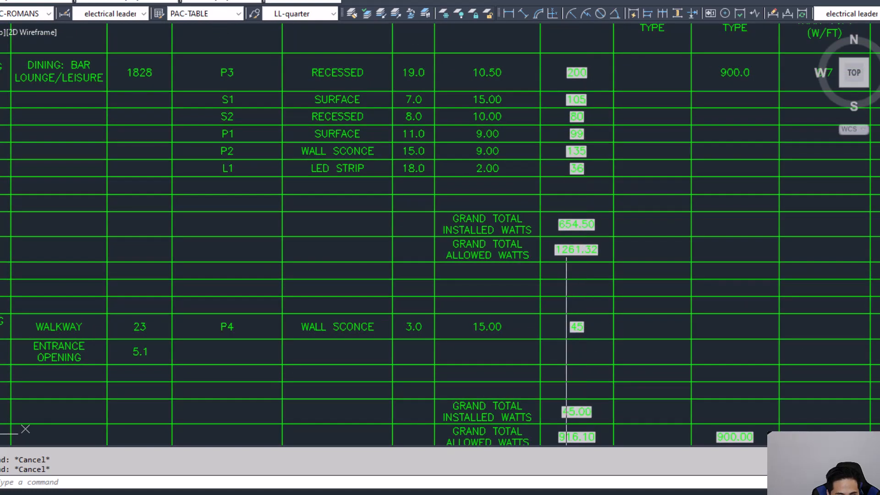
middle_click_drag(661, 253, 436, 198)
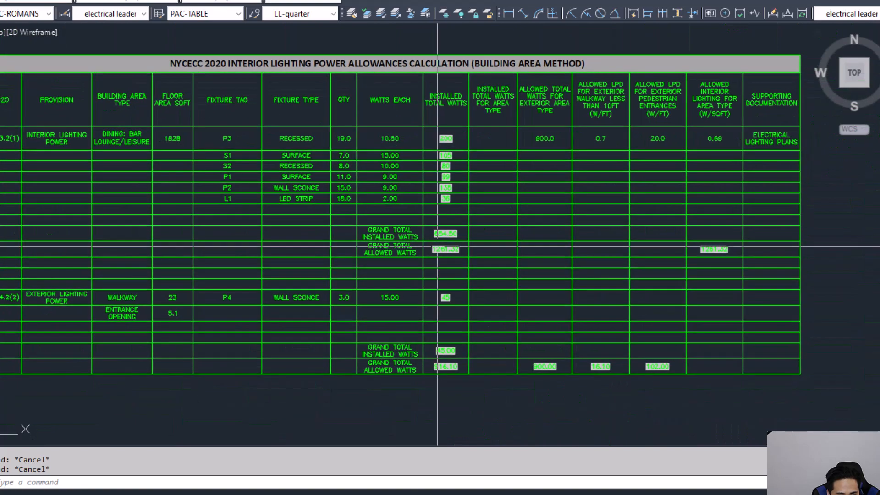
scroll(442, 198, "up", 2)
middle_click_drag(460, 265, 525, 278)
scroll(524, 277, "up", 4)
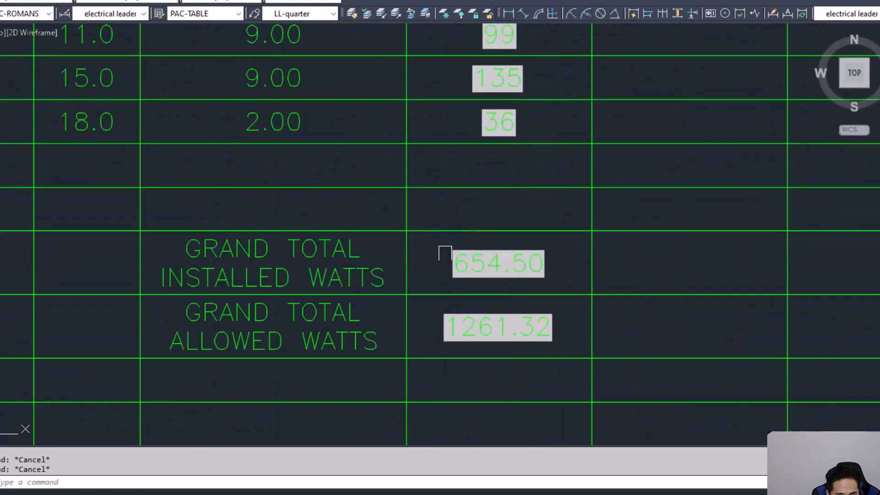
scroll(477, 248, "down", 4)
middle_click_drag(508, 326, 509, 209)
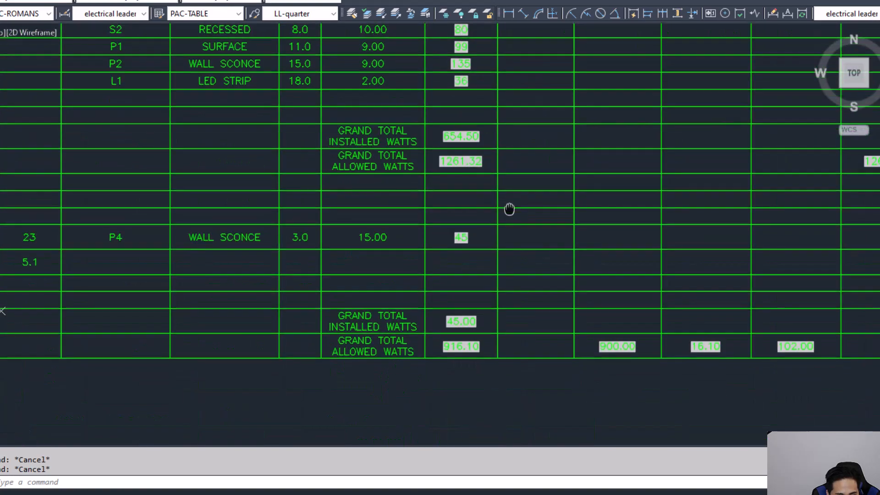
scroll(624, 383, "down", 5)
left_click(570, 373)
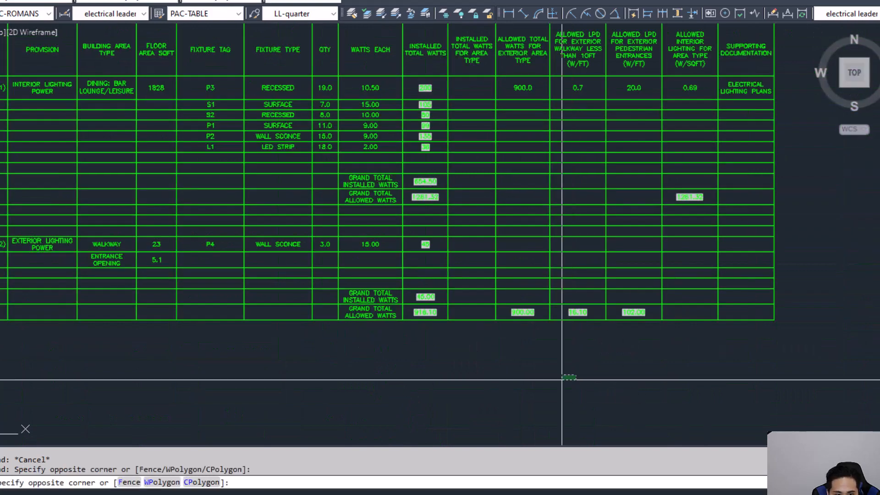
scroll(529, 370, "up", 4)
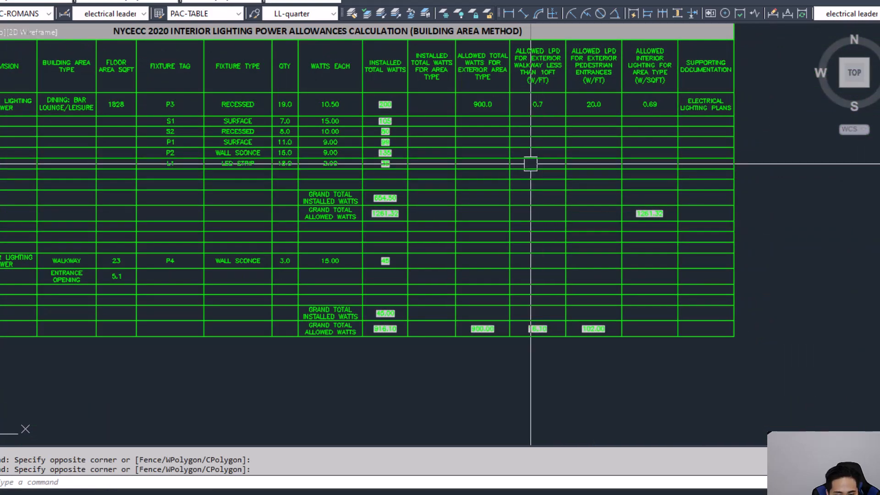
middle_click_drag(406, 302, 489, 300)
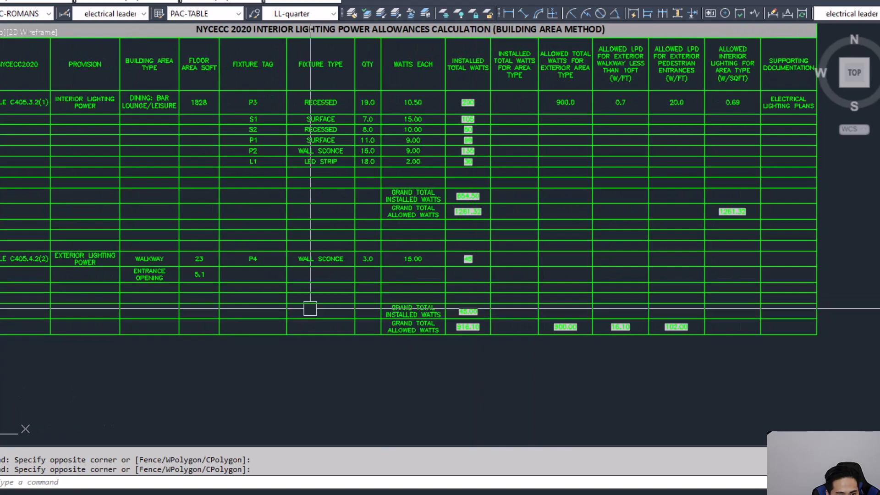
middle_click_drag(668, 336, 587, 354)
scroll(566, 199, "up", 2)
scroll(531, 302, "down", 2)
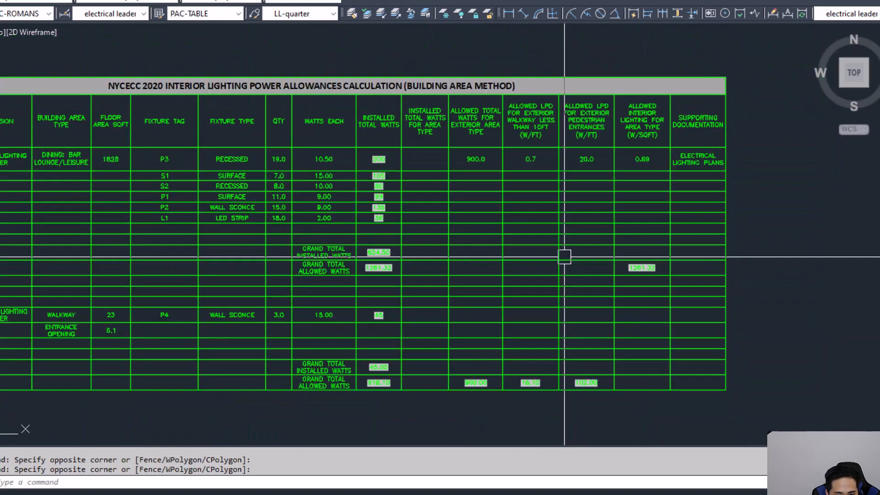
middle_click_drag(550, 289, 545, 246)
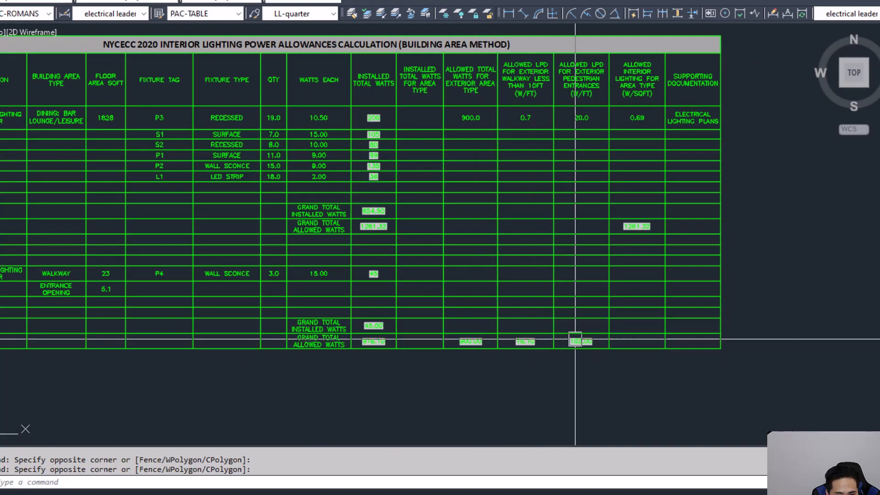
- Compare the exterior allowed watts for area, walkway and pedestrian entrances with their column headings and allowance rates
scroll(475, 346, "up", 4)
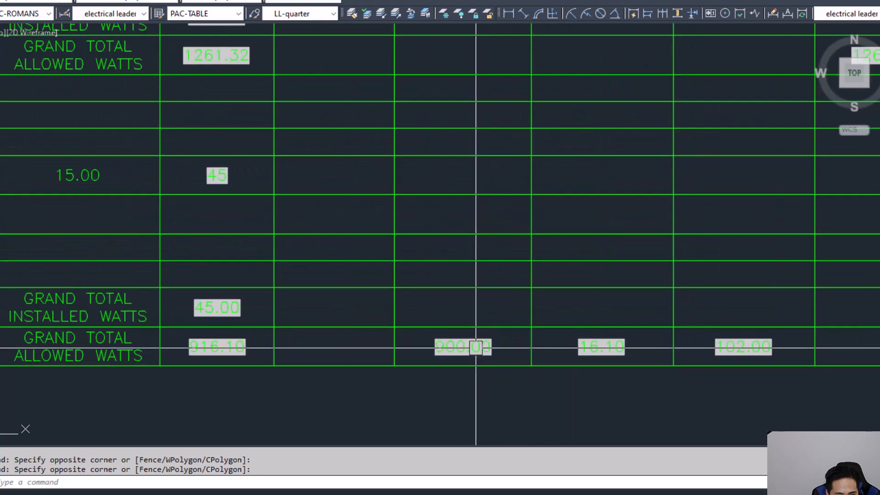
scroll(476, 346, "down", 2)
middle_click_drag(478, 51, 467, 202)
middle_click_drag(561, 144, 528, 93)
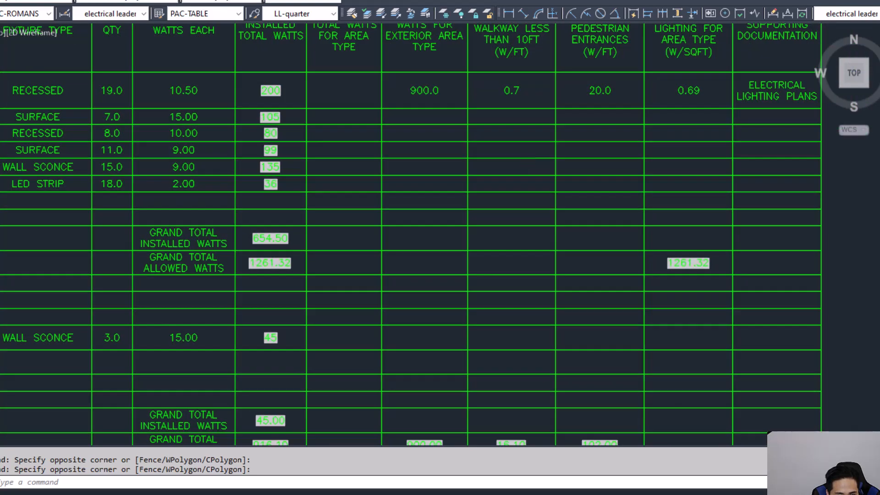
middle_click_drag(613, 356, 620, 168)
scroll(535, 251, "up", 2)
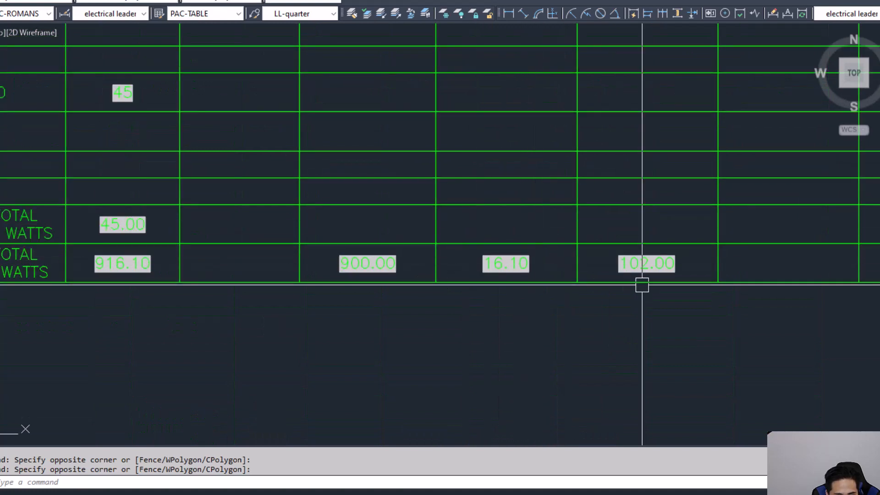
middle_click_drag(174, 298, 354, 303)
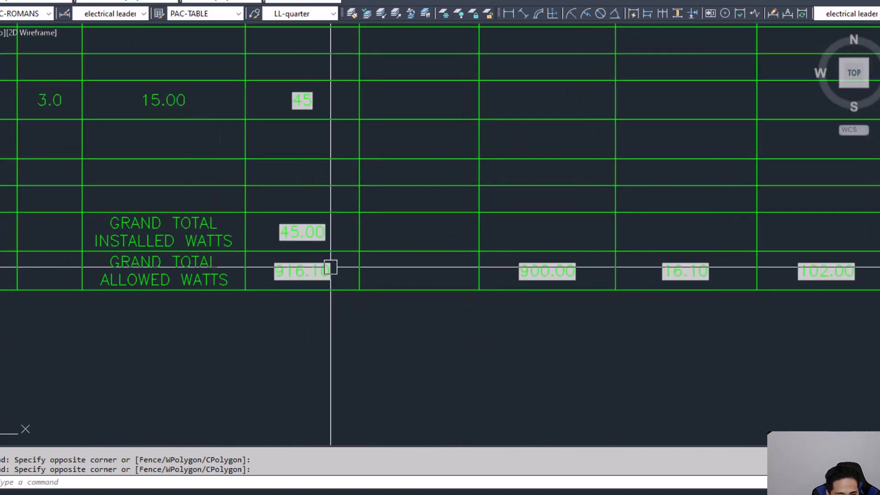
- Add the pedestrian entrance allowance to the exterior grand total allowed watts by changing its formula to =K21+L21+M21
double_click(290, 269)
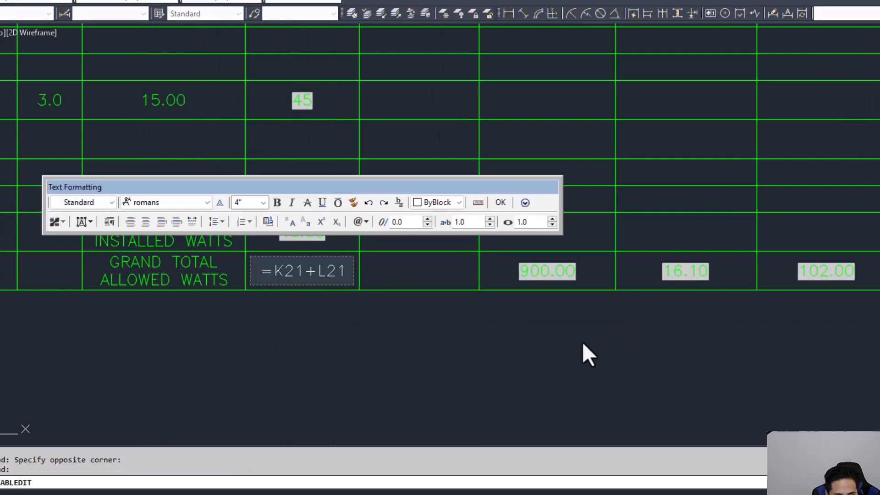
scroll(583, 345, "down", 5)
scroll(449, 355, "up", 3)
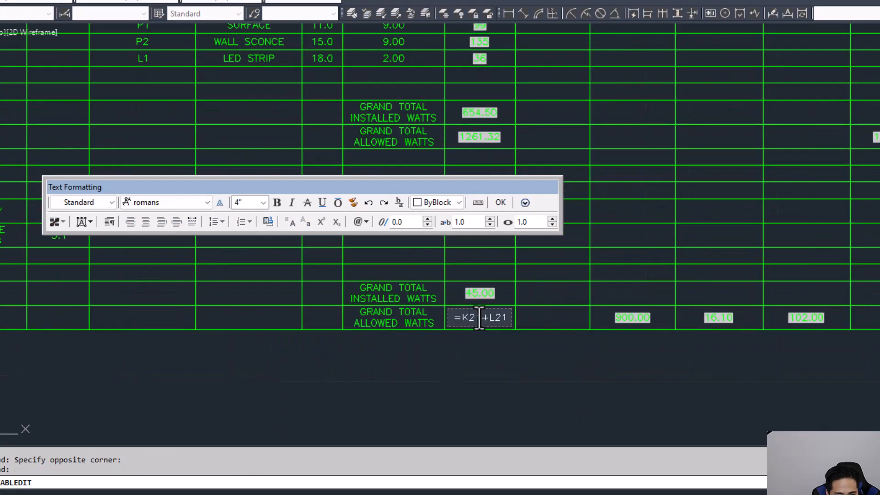
scroll(499, 320, "down", 2)
middle_click_drag(499, 320, 490, 412)
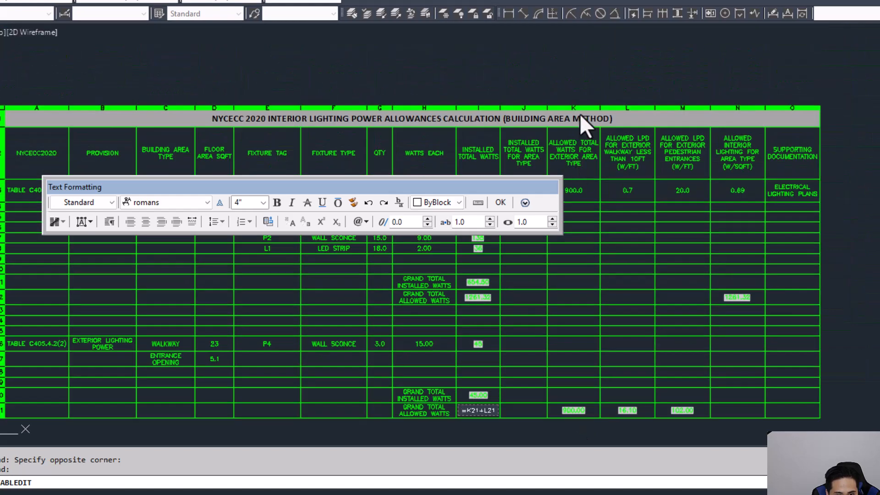
middle_click_drag(330, 336, 504, 269)
middle_click_drag(341, 359, 208, 366)
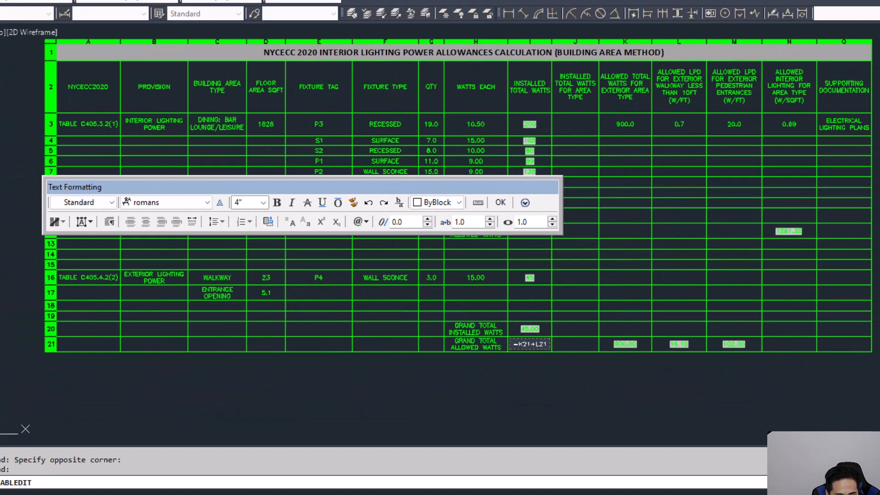
scroll(513, 350, "up", 6)
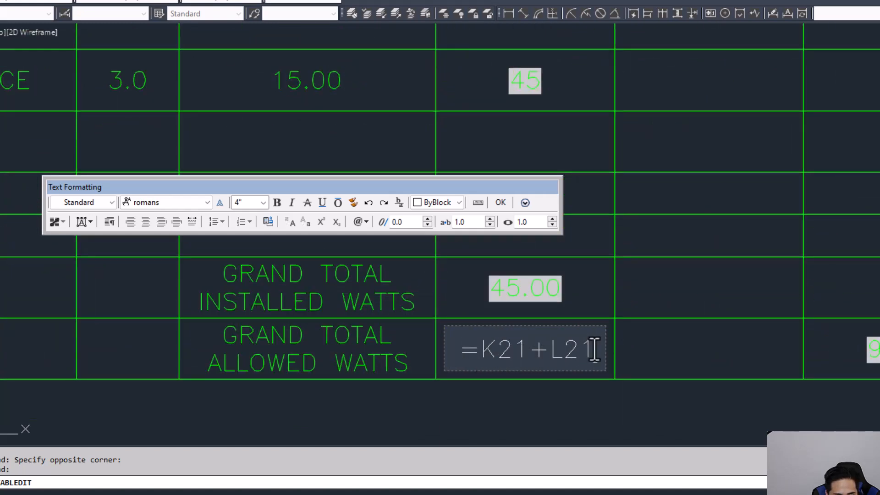
type("+M21")
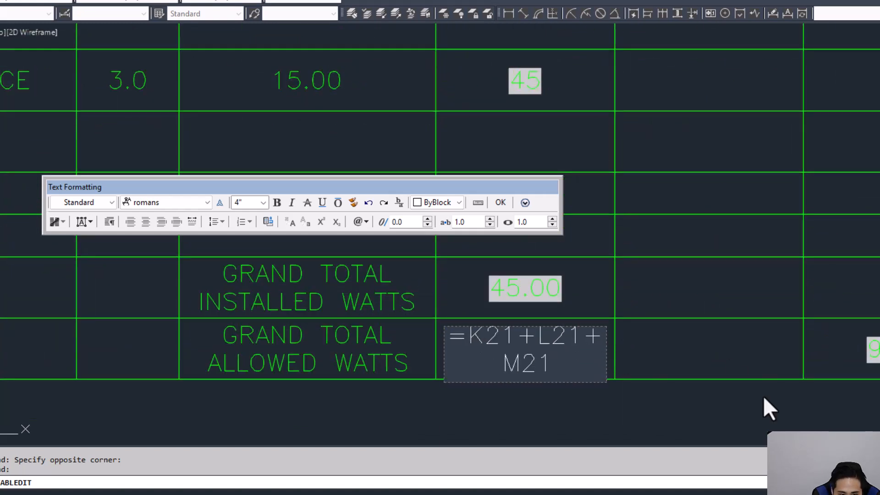
left_click(672, 394)
- Compare the exterior grand total installed watts with the exterior grand total allowed watts
middle_click_drag(625, 381, 549, 365)
middle_click_drag(413, 344, 484, 343)
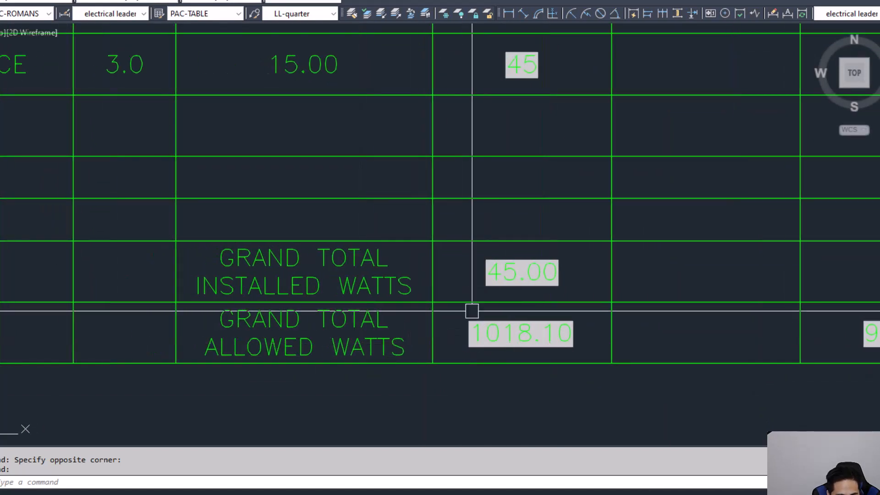
middle_click_drag(375, 278, 372, 254)
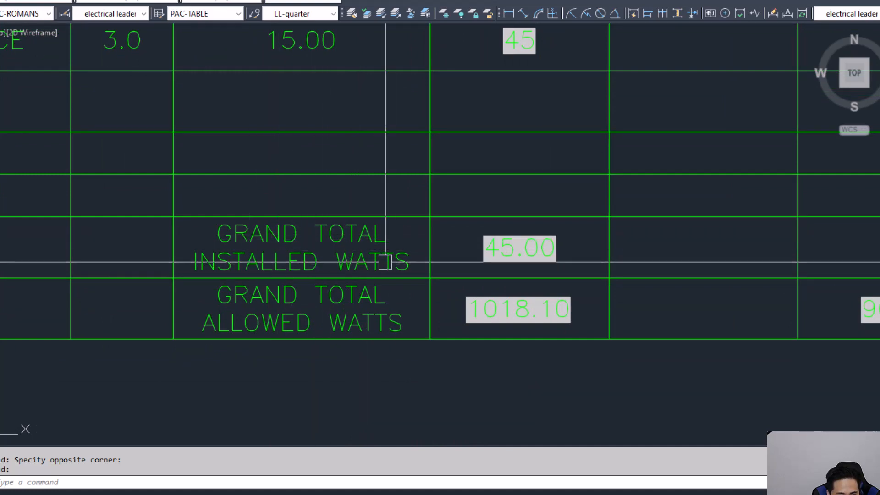
middle_click_drag(479, 271, 408, 265)
scroll(447, 252, "up", 2)
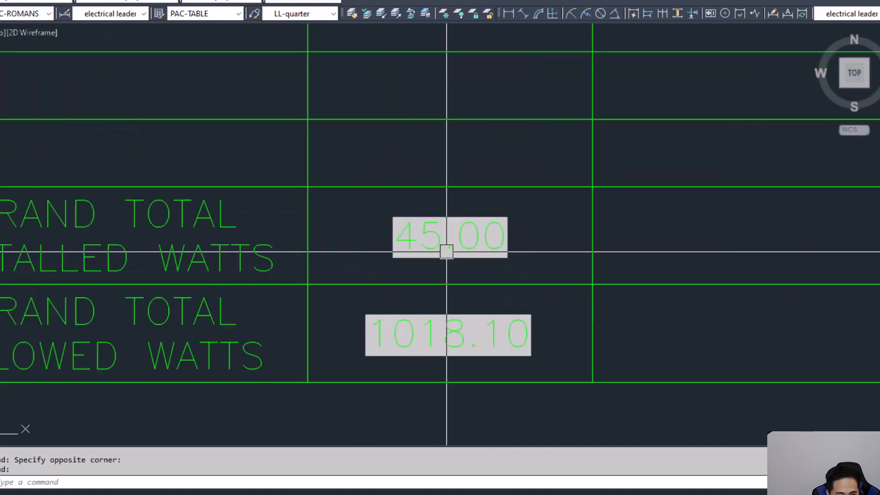
middle_click_drag(356, 391, 482, 346)
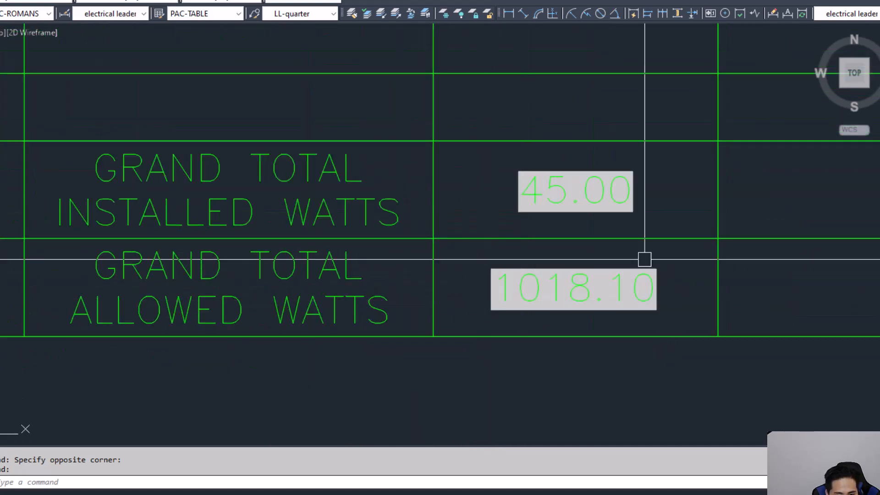
scroll(488, 290, "down", 6)
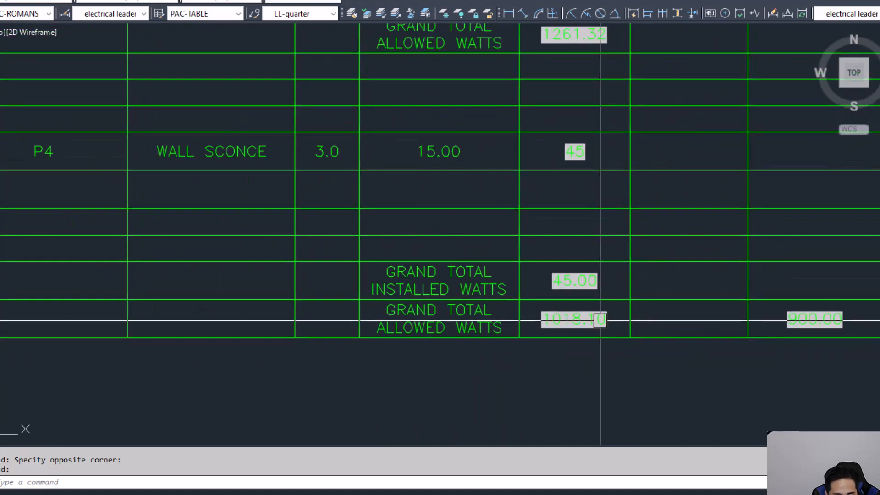
middle_click_drag(529, 306, 589, 261)
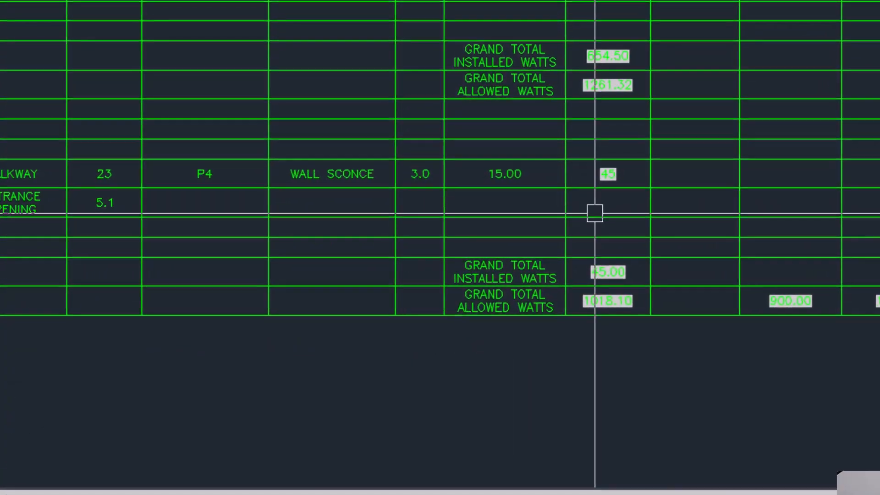
- Look over the 1st and 2nd floor lighting plans alongside the lighting schedule and allowances table
scroll(576, 212, "down", 2)
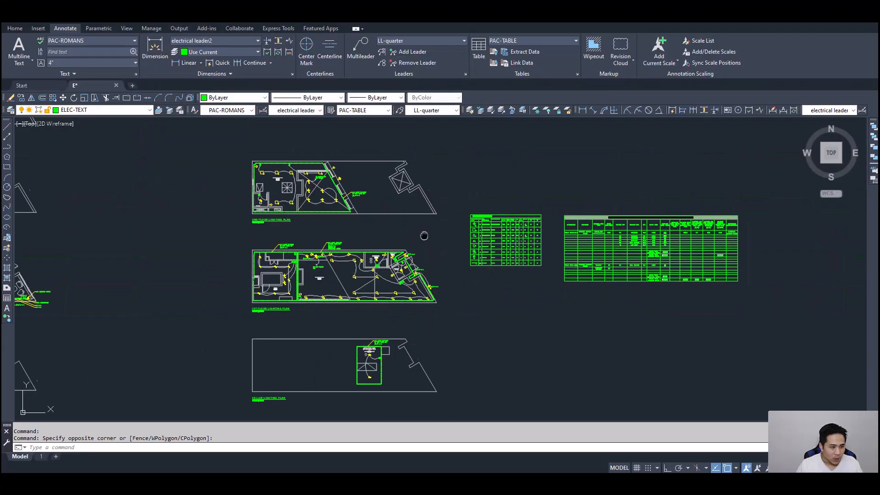
middle_click_drag(424, 236, 446, 250)
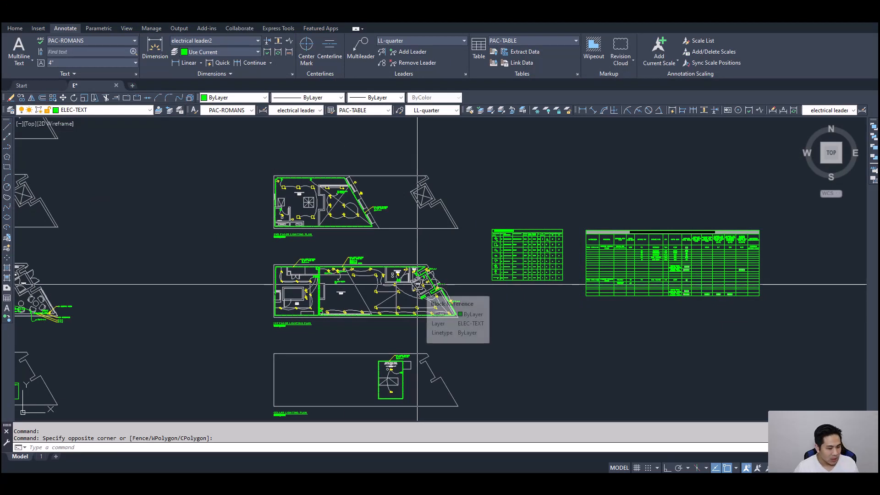
middle_click_drag(360, 252, 374, 246)
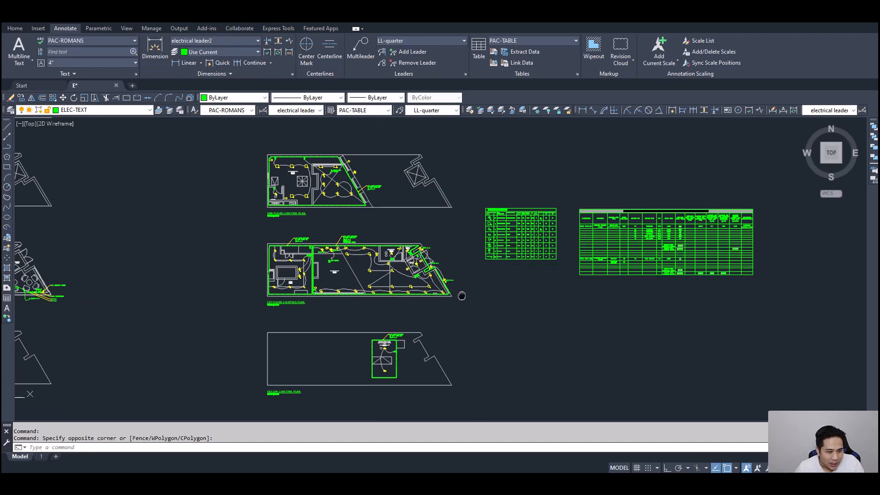
scroll(443, 256, "up", 2)
middle_click_drag(271, 232, 387, 303)
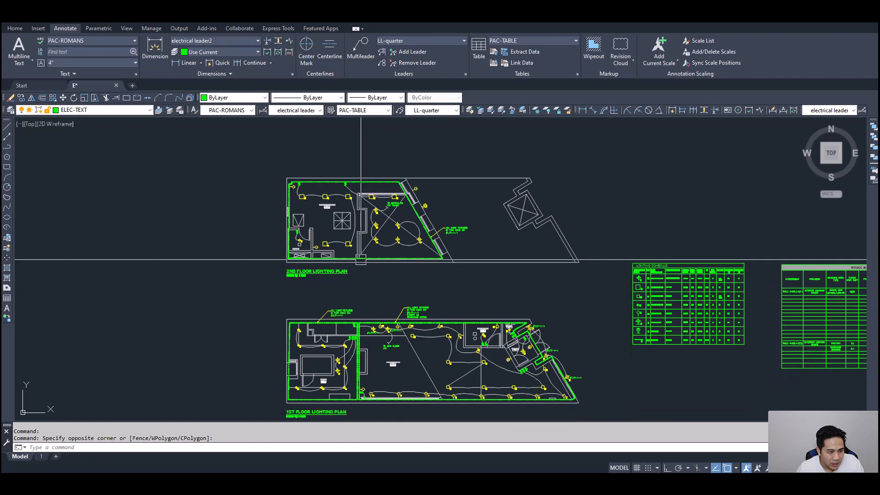
- Examine the switches and fixtures of the accessory storage, storage and open-to-below areas on the 2nd floor lighting plan
mouse_move(364, 271)
middle_mouse_down()
mouse_move(396, 263)
mouse_move(402, 236)
mouse_move(437, 238)
middle_mouse_up()
scroll(396, 262, "up", 5)
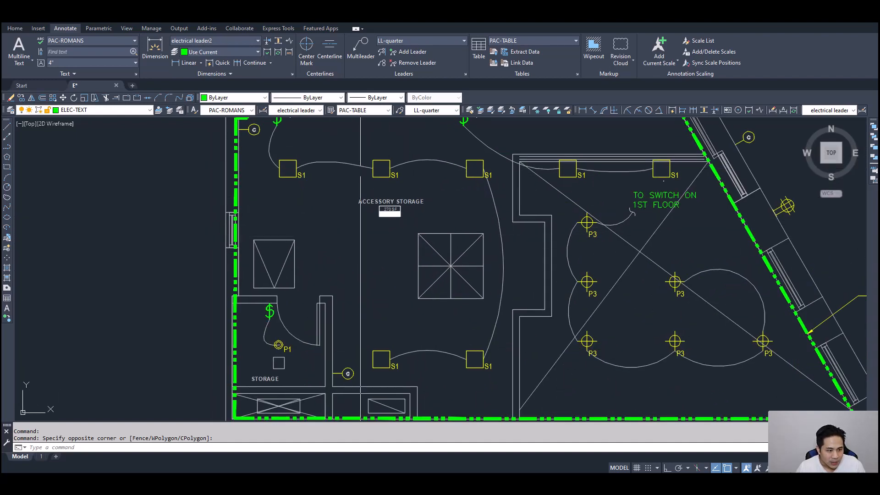
middle_click_drag(397, 339, 396, 315)
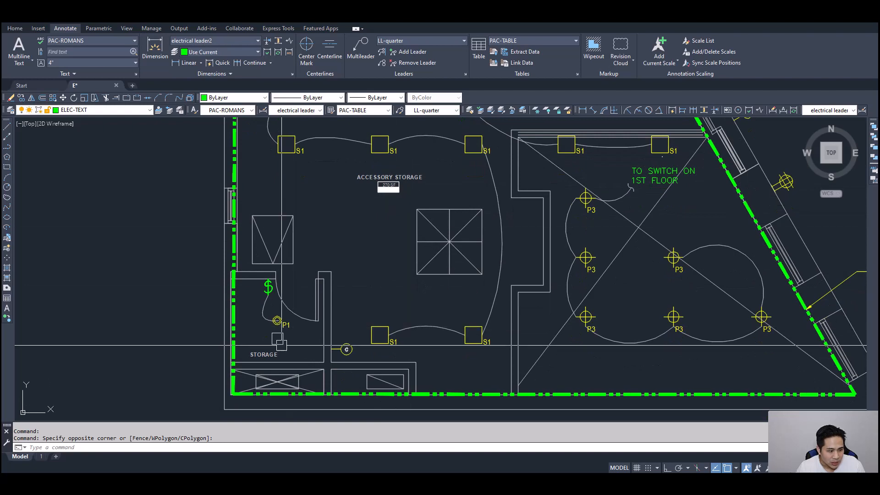
middle_click_drag(472, 319, 259, 317)
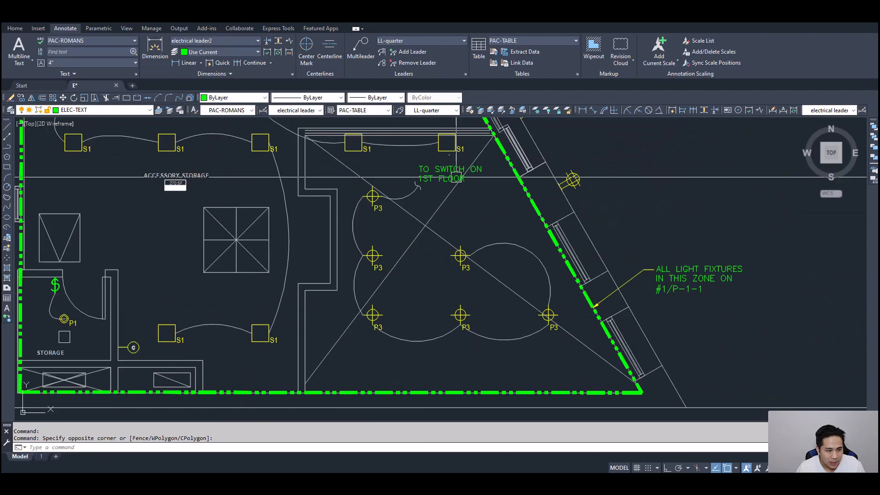
scroll(522, 274, "down", 5)
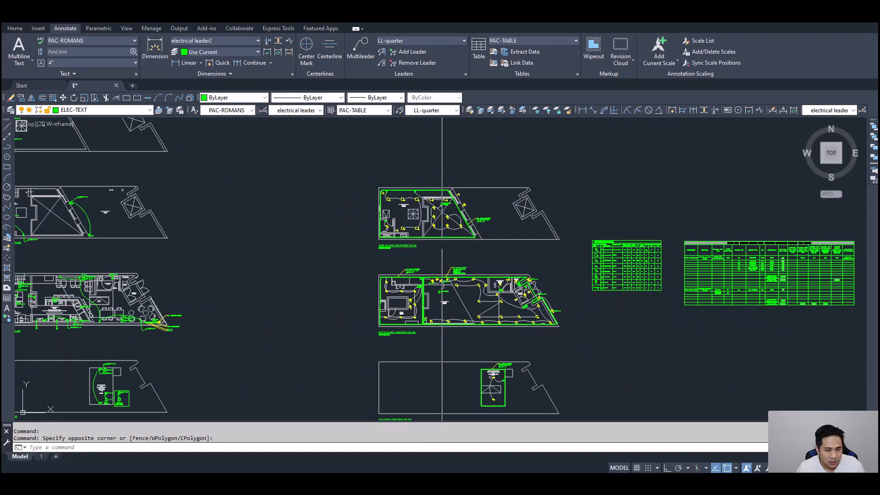
scroll(433, 225, "up", 4)
scroll(435, 264, "down", 4)
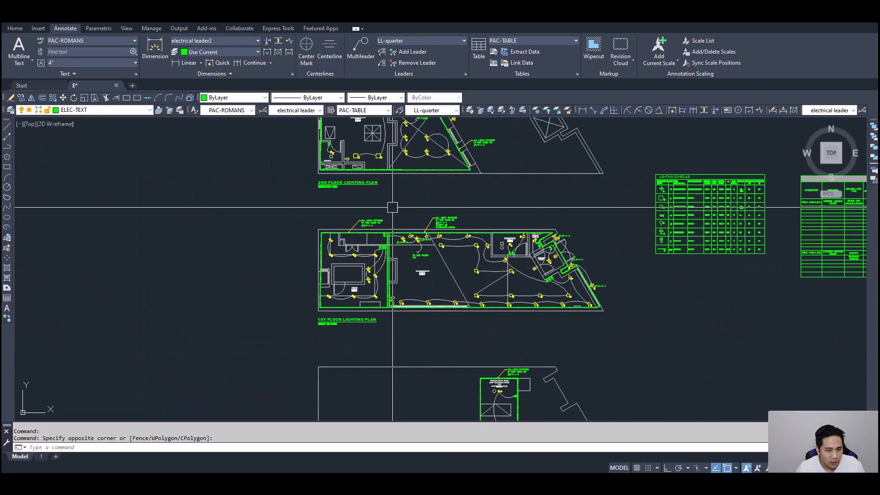
middle_click_drag(391, 206, 408, 273)
scroll(376, 185, "up", 4)
middle_click_drag(375, 185, 383, 201)
mouse_move(419, 276)
middle_mouse_down()
mouse_move(430, 291)
mouse_move(413, 309)
middle_mouse_up()
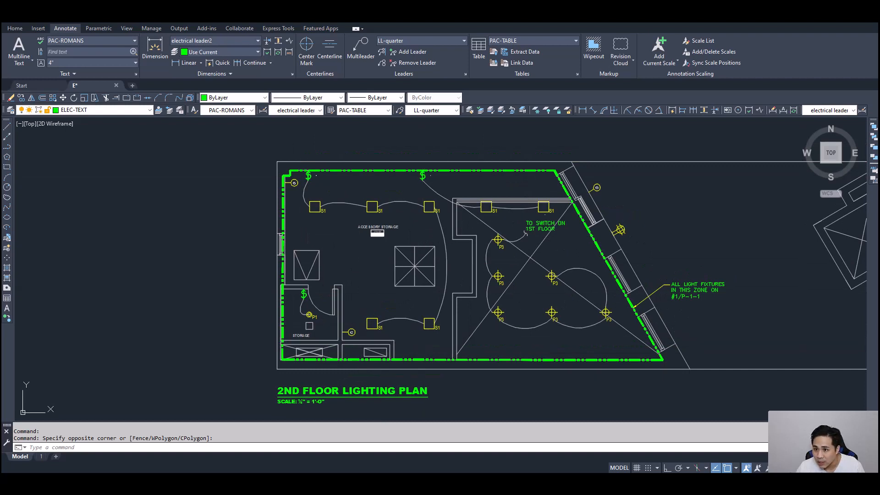
- Switch to the energy code PDF and read the C405.2.1 list of spaces requiring occupant sensor controls, focusing on storage rooms
mouse_move(879, 37)
left_mouse_down()
mouse_move(607, 46)
mouse_move(603, 62)
left_mouse_up()
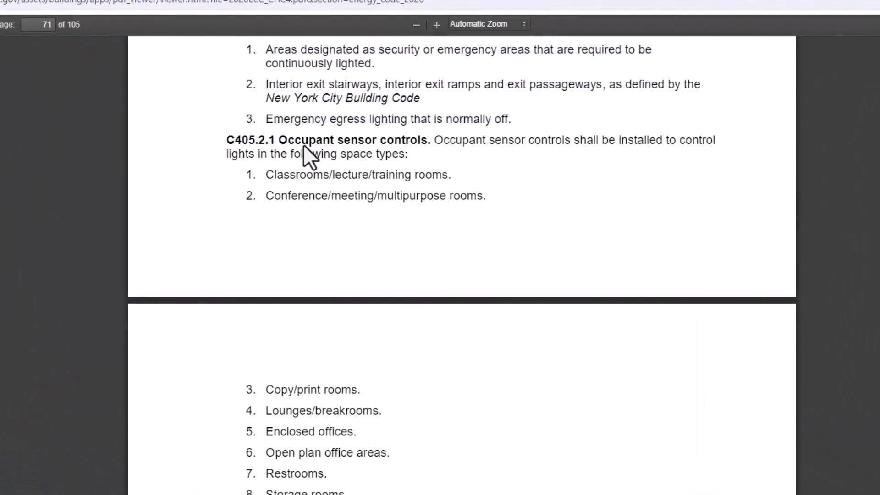
left_click_drag(344, 176, 425, 189)
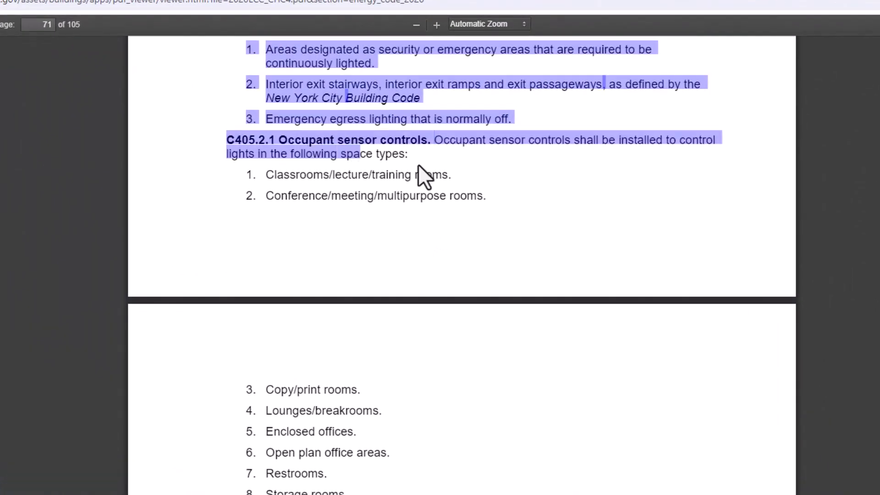
left_click(372, 153)
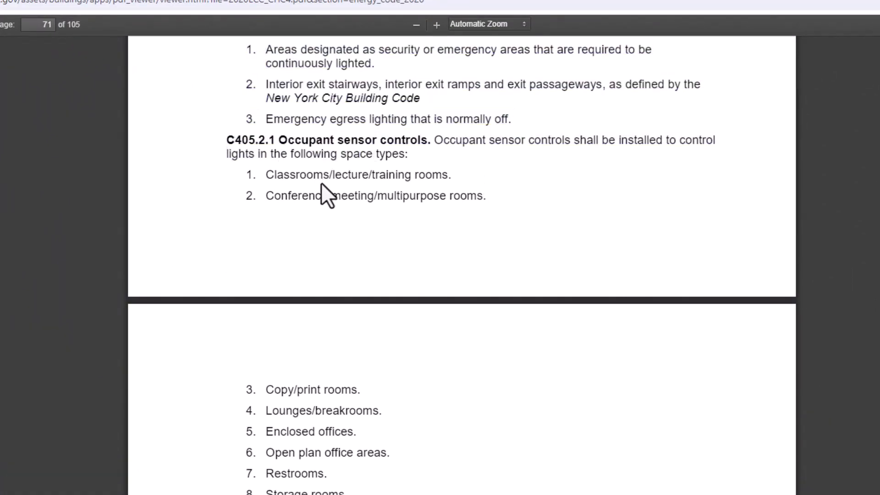
scroll(321, 183, "down", 3)
scroll(330, 268, "down", 3)
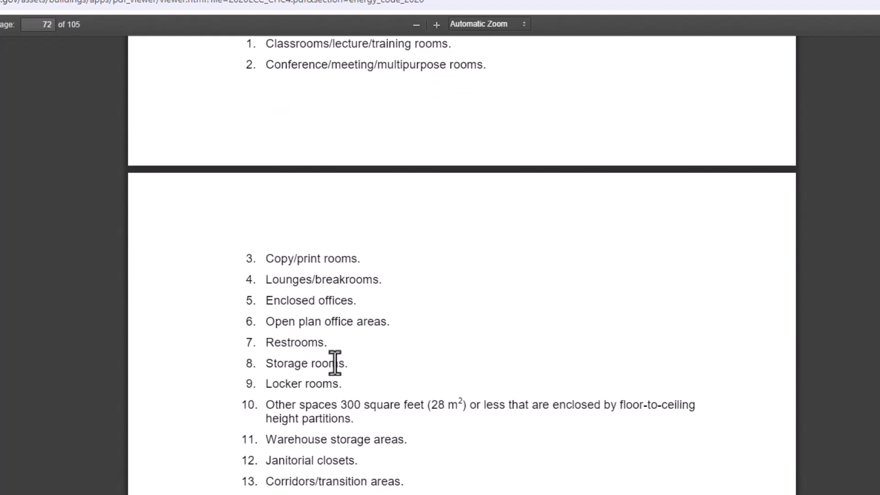
scroll(335, 363, "down", 3)
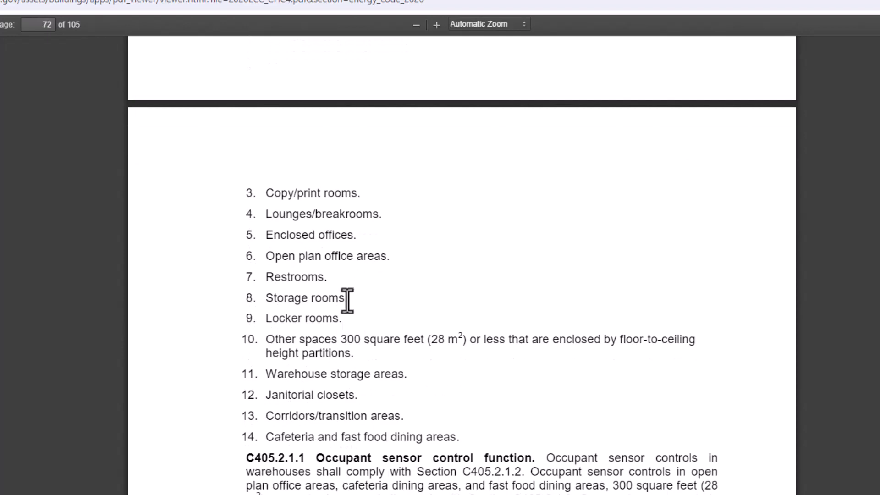
left_click_drag(347, 299, 250, 296)
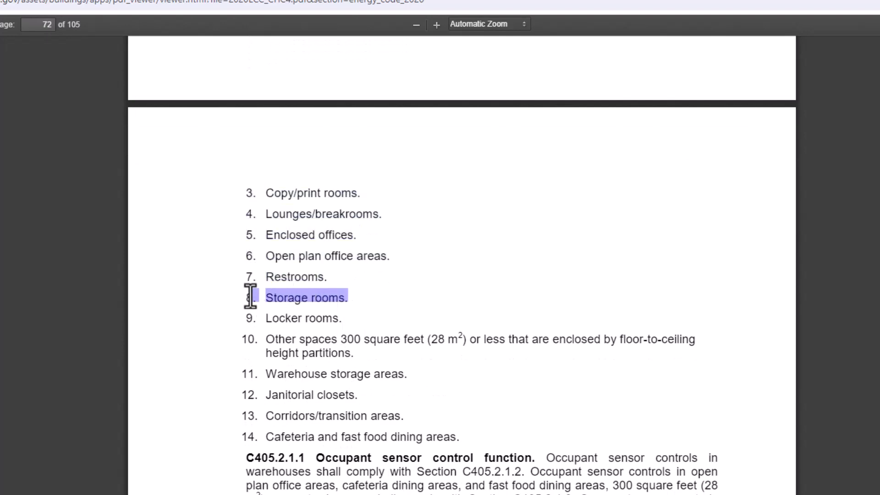
left_click(386, 302)
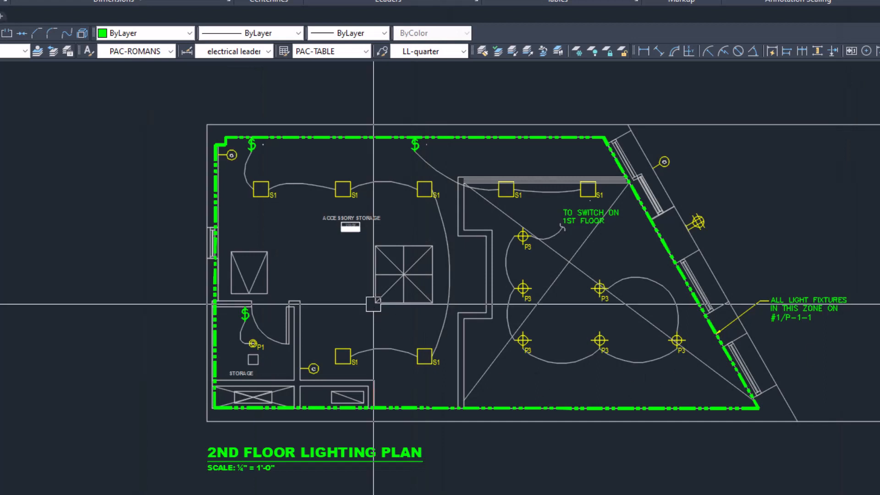
- Return to the drawing and inspect the storage room's light switch on the 2nd floor lighting plan
scroll(262, 352, "up", 2)
middle_click_drag(292, 351, 354, 316)
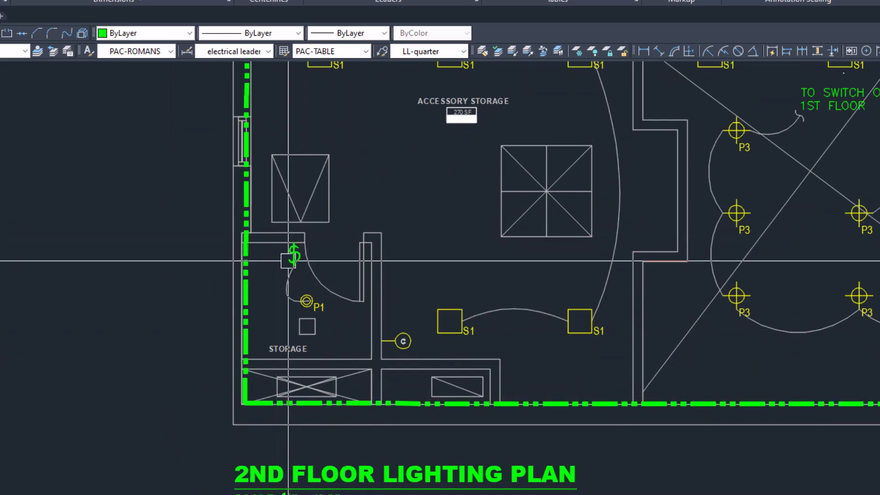
mouse_move(288, 261)
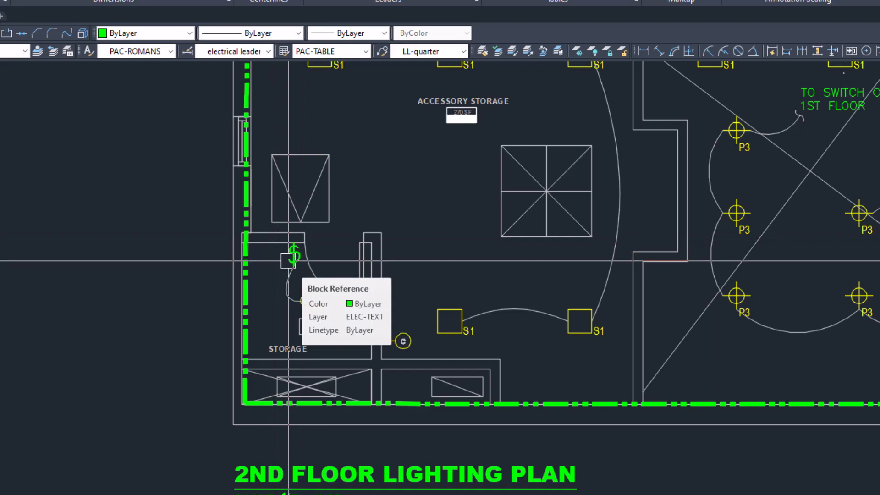
- Look up the occupancy sensor wall switch in the electrical symbol list and compare it with the neighbouring switch types
scroll(288, 261, "down", 10)
scroll(496, 161, "up", 6)
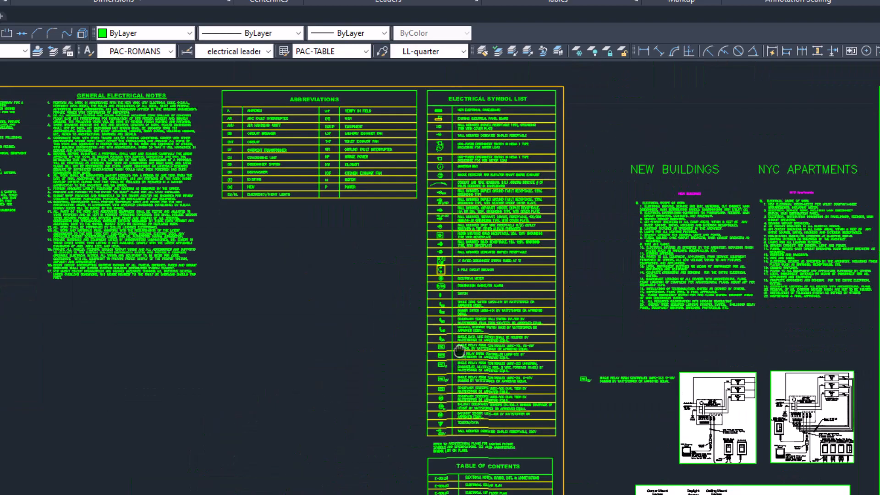
scroll(451, 333, "up", 7)
middle_click_drag(414, 230, 353, 205)
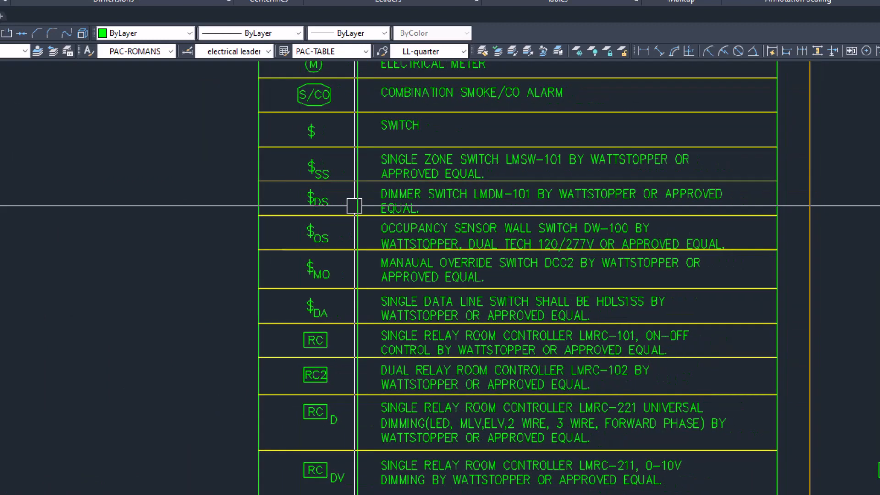
scroll(274, 269, "up", 3)
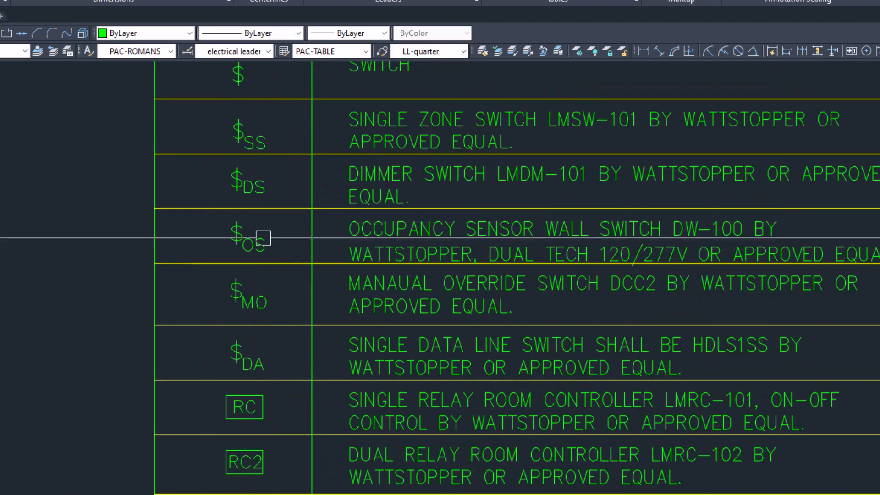
middle_click_drag(280, 237, 279, 268)
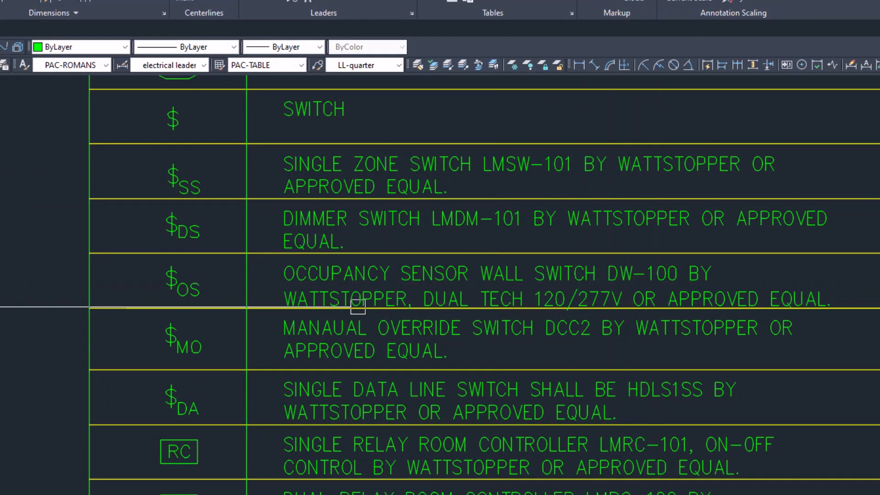
middle_click_drag(457, 308, 410, 295)
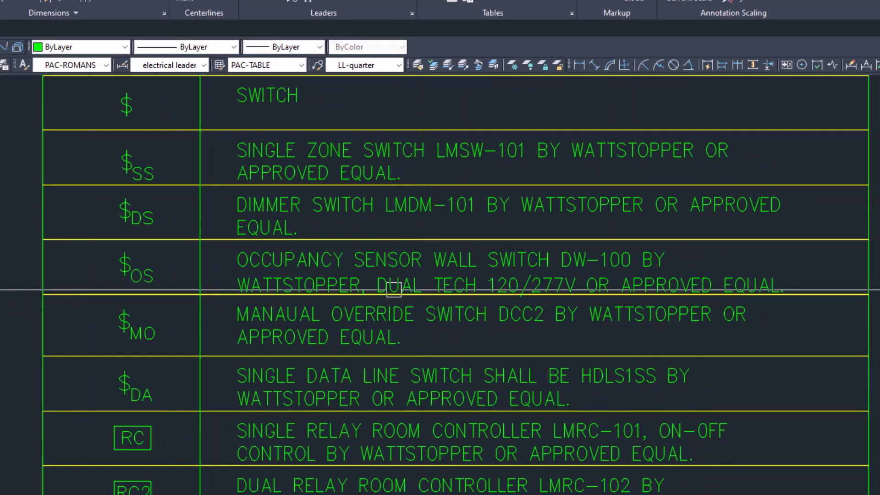
middle_click_drag(475, 293, 415, 292)
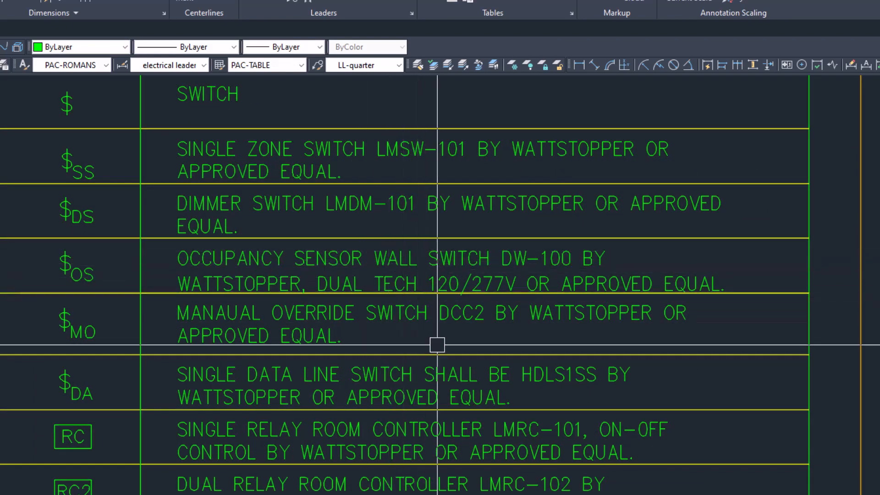
mouse_move(460, 329)
middle_mouse_down()
mouse_move(417, 330)
mouse_move(387, 342)
middle_mouse_up()
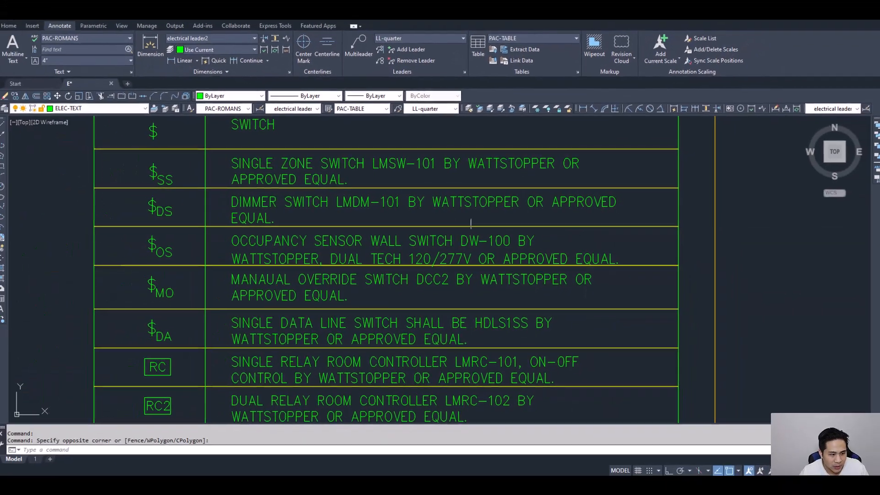
middle_click_drag(471, 266, 536, 270)
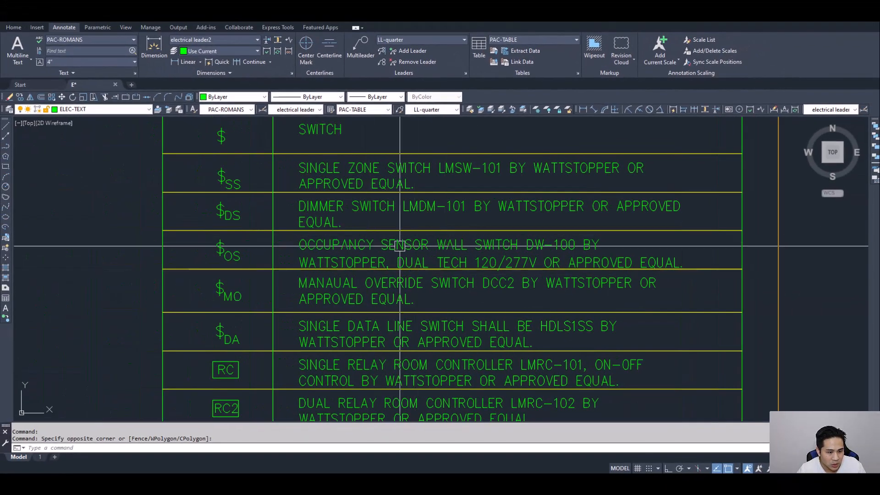
middle_click_drag(300, 261, 359, 257)
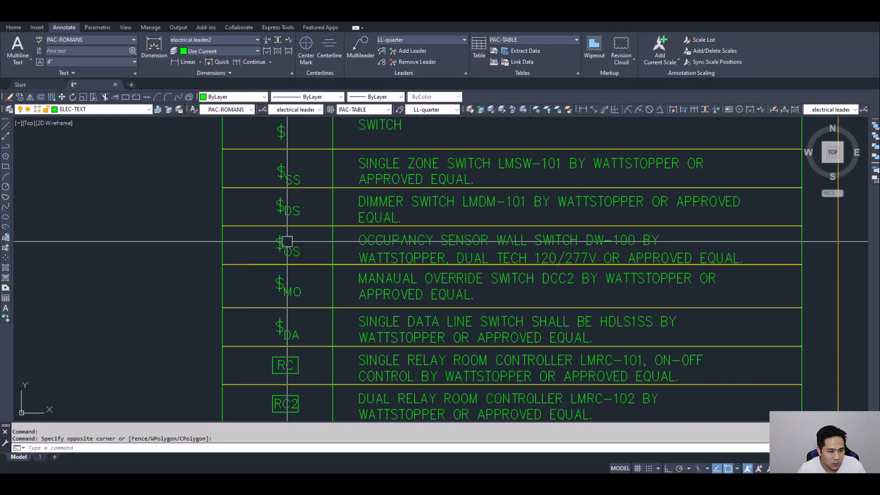
mouse_move(287, 241)
middle_mouse_down()
mouse_move(370, 247)
mouse_move(357, 246)
middle_mouse_up()
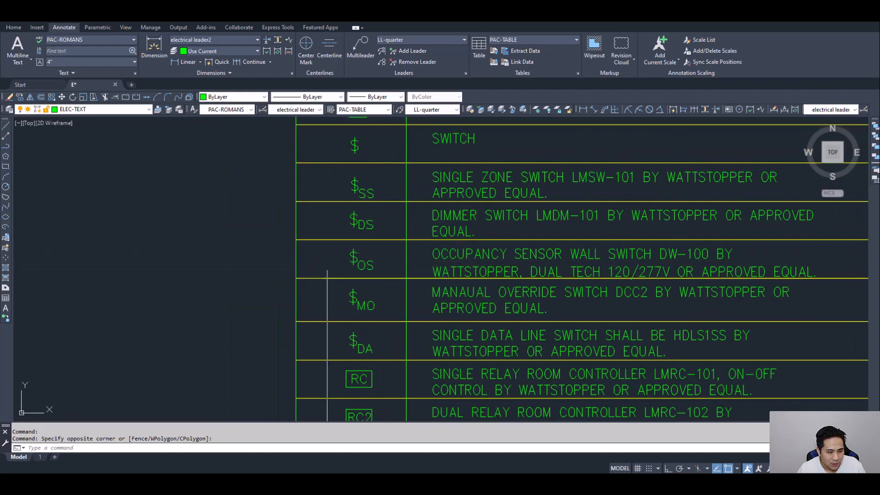
- Copy the OS subscript of the occupancy sensor wall switch symbol from the electrical symbol list
middle_click_drag(327, 277, 367, 253)
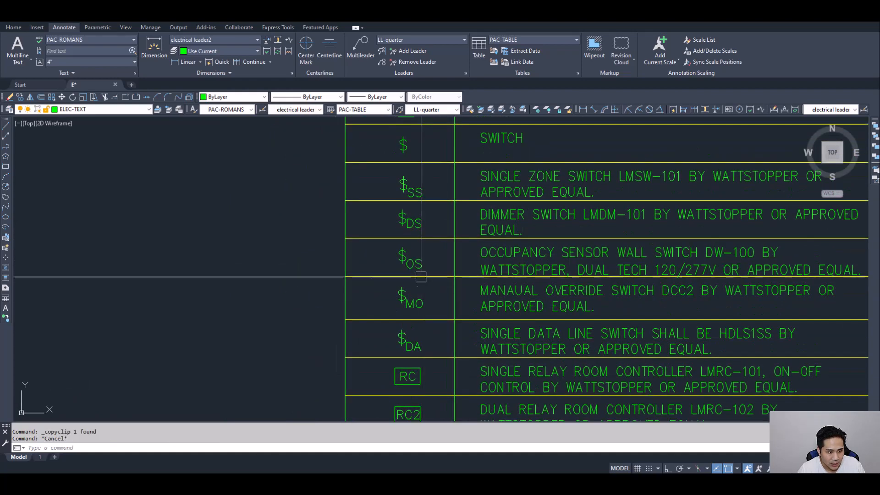
left_click(417, 260)
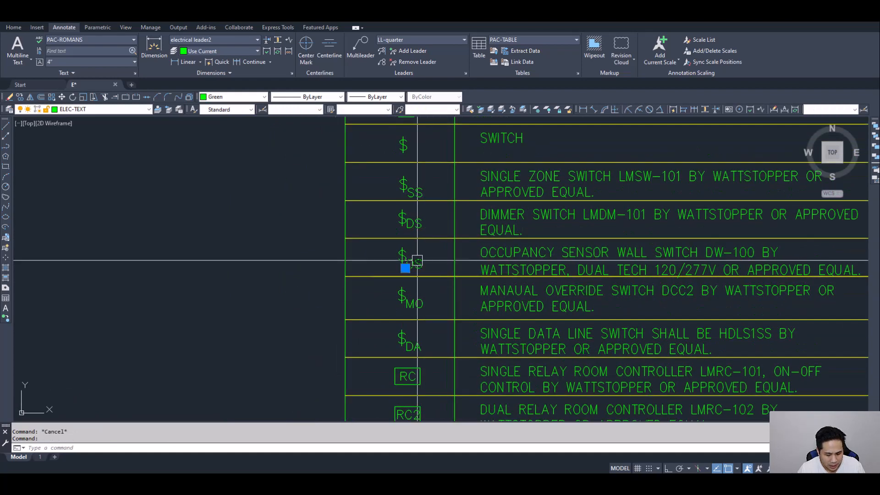
key("ctrl+c")
key("Escape")
- Paste the OS subscript beside the storage room's light switch on the 2nd floor lighting plan
scroll(433, 281, "down", 6)
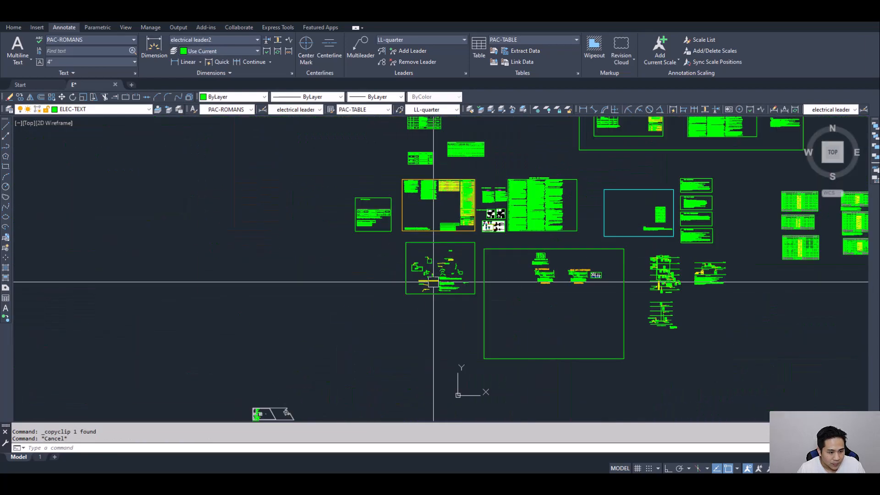
middle_click_drag(383, 354, 476, 176)
scroll(429, 253, "up", 5)
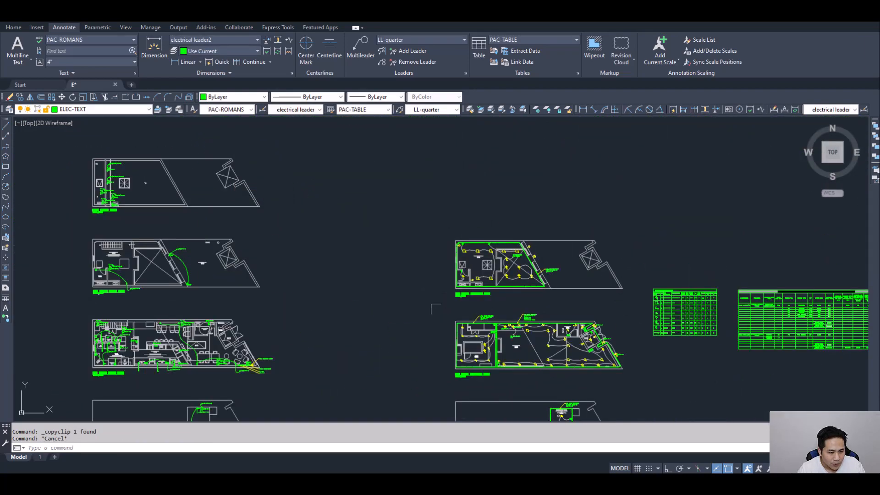
scroll(507, 247, "up", 10)
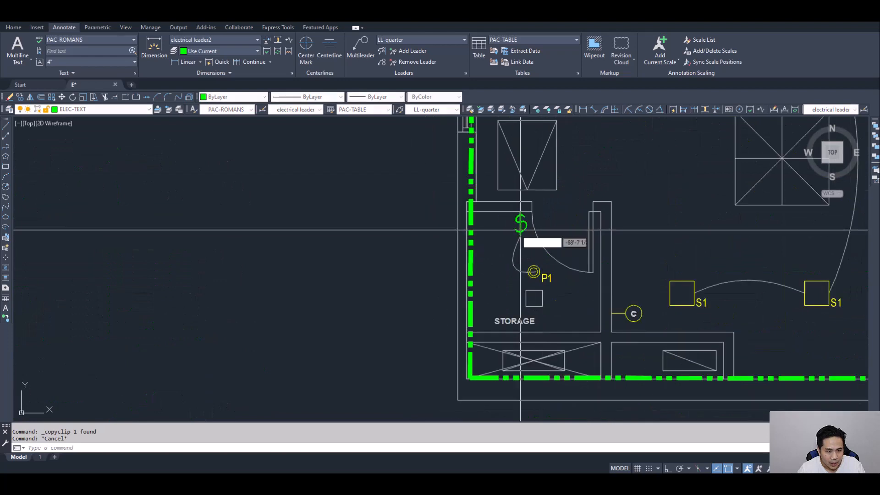
scroll(520, 230, "up", 4)
key("ctrl+v")
scroll(540, 250, "up", 2)
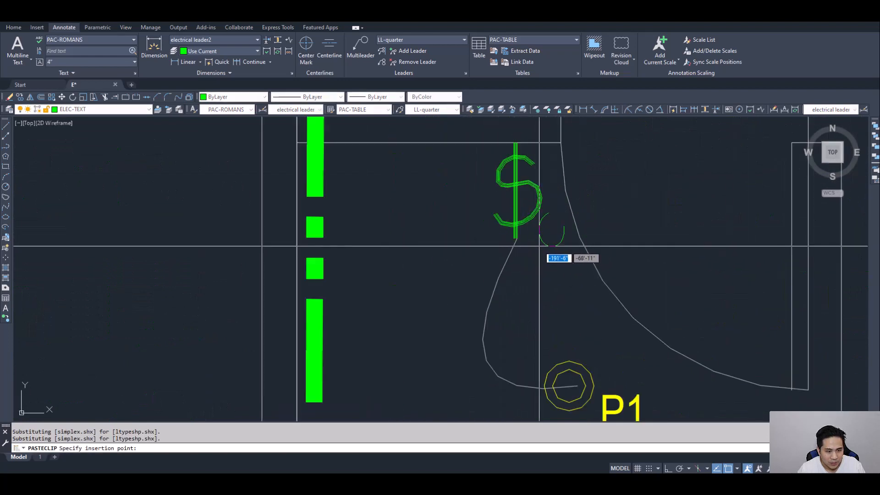
key("Escape")
scroll(540, 247, "down", 3)
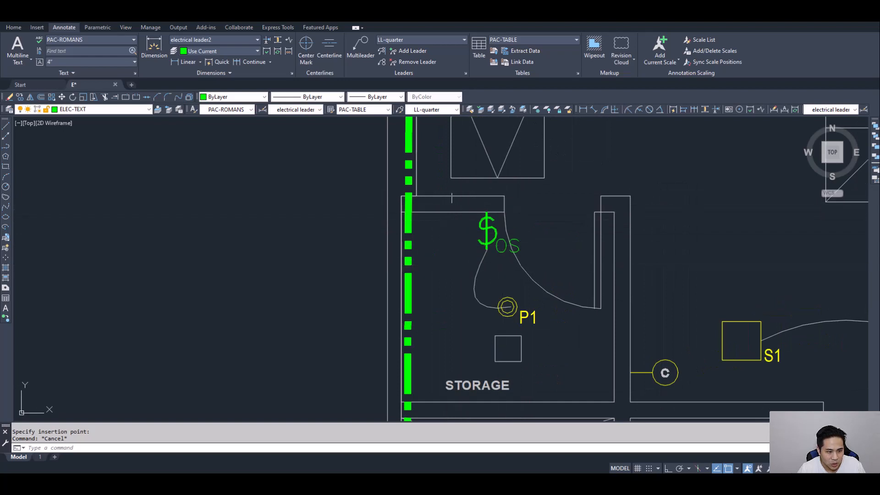
- Examine the accessory storage room's switches and the fixtures they control on the 2nd floor lighting plan
scroll(543, 244, "down", 4)
middle_click_drag(516, 256, 455, 273)
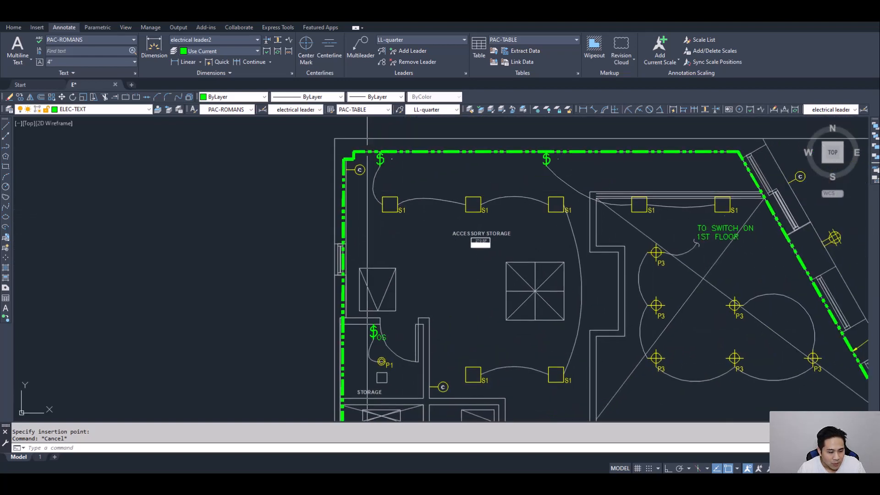
middle_click_drag(367, 156, 320, 156)
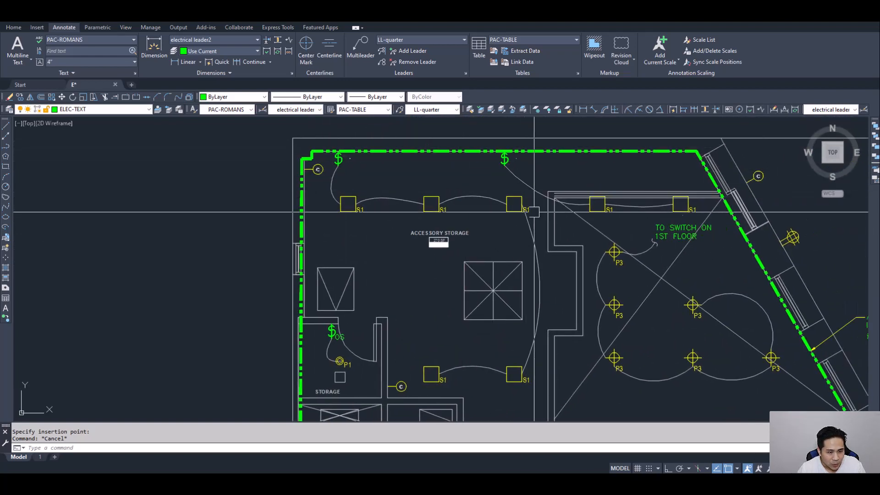
mouse_move(550, 361)
middle_mouse_down()
mouse_move(499, 329)
mouse_move(488, 349)
middle_mouse_up()
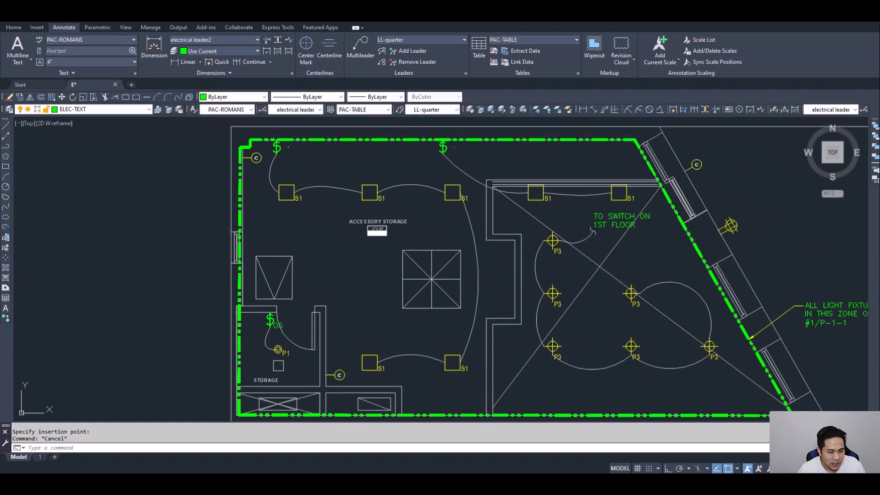
- Look up the room controllers and the LMDX-100, LMDC-100 and hallway occupancy sensors in the electrical symbol list
middle_click_drag(423, 334, 391, 323)
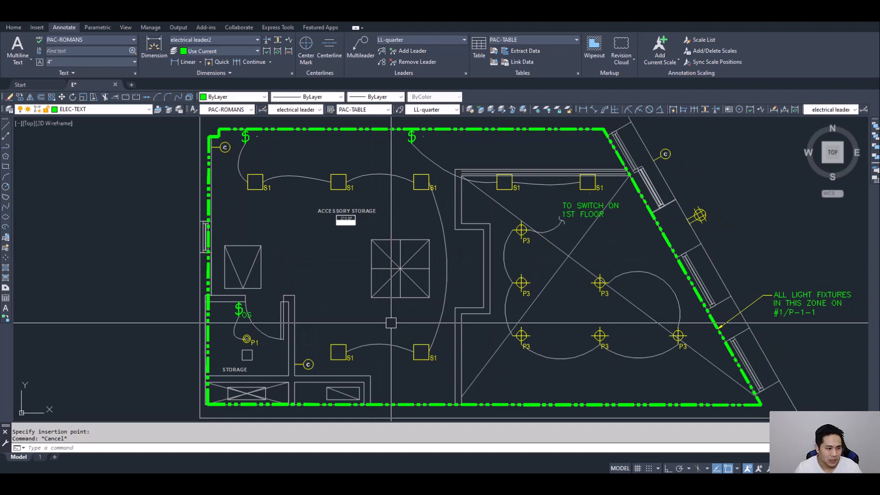
scroll(334, 262, "down", 13)
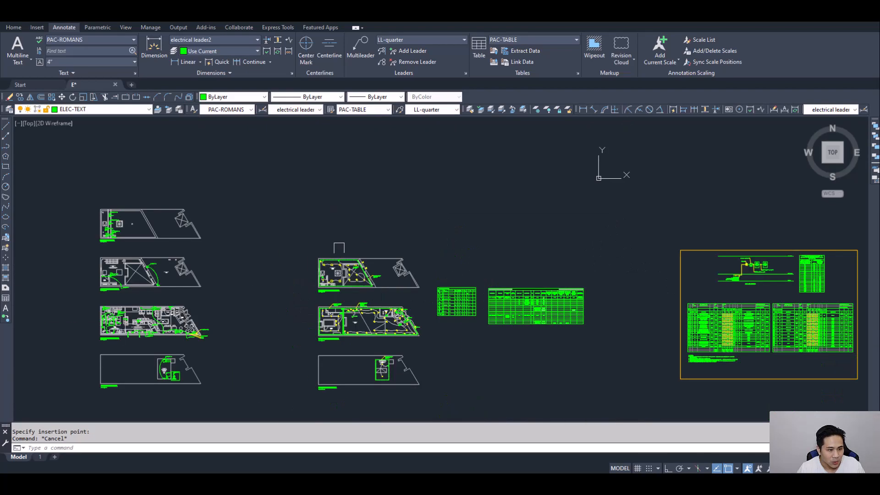
middle_click_drag(413, 124, 386, 190)
scroll(381, 164, "up", 4)
scroll(374, 190, "up", 10)
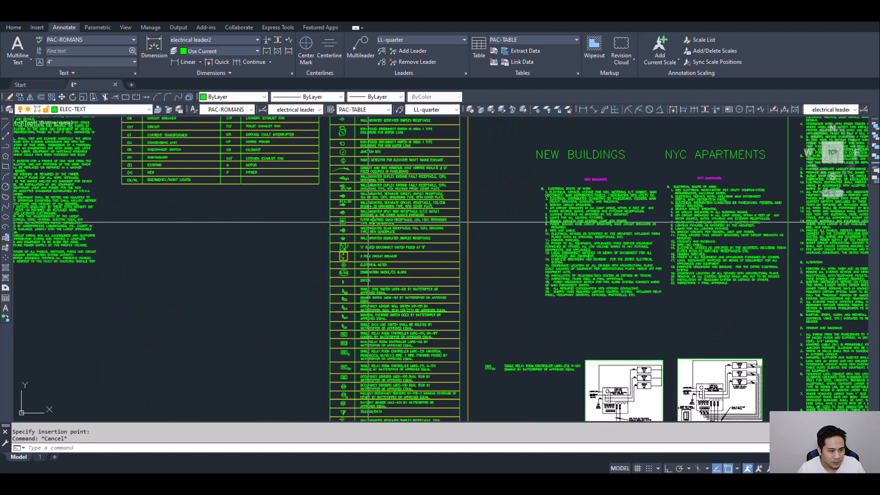
mouse_move(370, 308)
middle_mouse_down()
mouse_move(379, 204)
mouse_move(376, 274)
middle_mouse_up()
scroll(376, 274, "up", 2)
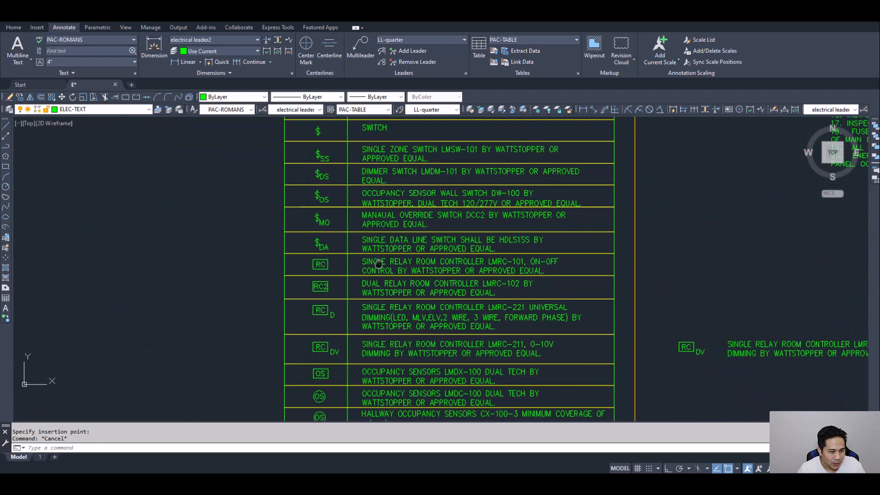
middle_click_drag(356, 342, 355, 230)
mouse_move(363, 304)
middle_mouse_down()
mouse_move(350, 272)
mouse_move(301, 262)
middle_mouse_up()
scroll(293, 270, "up", 4)
scroll(297, 247, "down", 2)
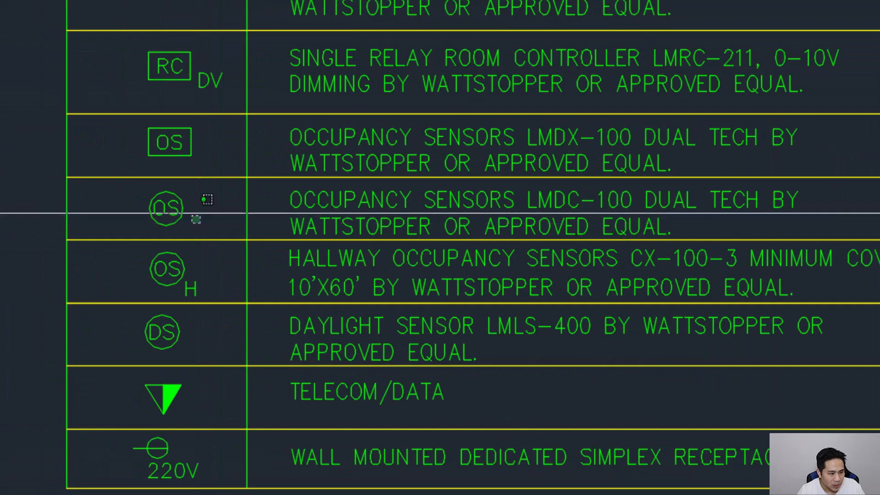
- Copy the circled OS symbol of the LMDC-100 occupancy sensor from the symbol list into the accessory storage on the 2nd floor lighting plan
key("space")
left_click(167, 208)
scroll(106, 244, "down", 6)
middle_click_drag(138, 316, 340, 214)
scroll(337, 220, "down", 3)
middle_click_drag(238, 394, 300, 342)
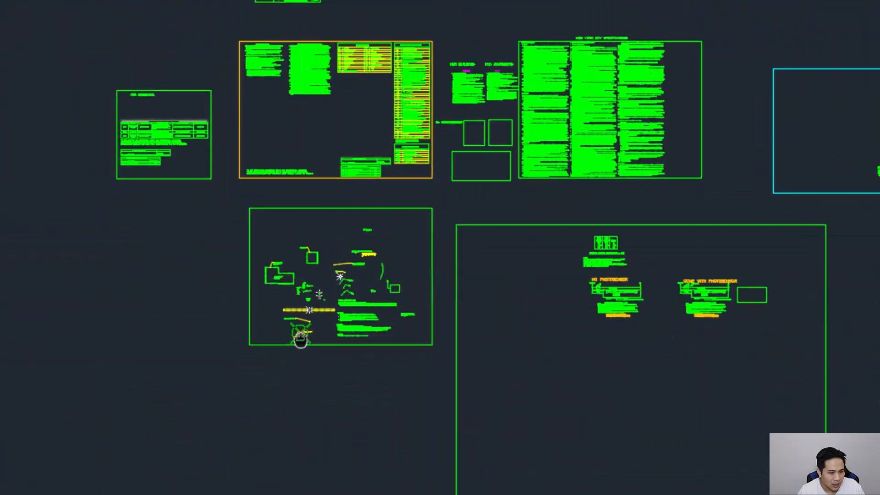
scroll(300, 342, "down", 3)
middle_click_drag(247, 468, 449, 233)
scroll(449, 232, "up", 1)
scroll(283, 218, "up", 1)
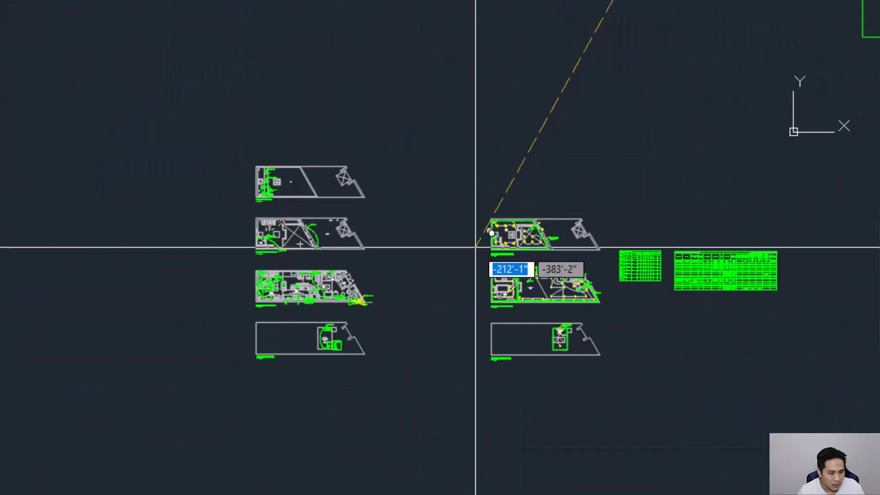
scroll(507, 246, "up", 2)
scroll(472, 202, "up", 2)
scroll(472, 163, "up", 4)
scroll(486, 266, "up", 2)
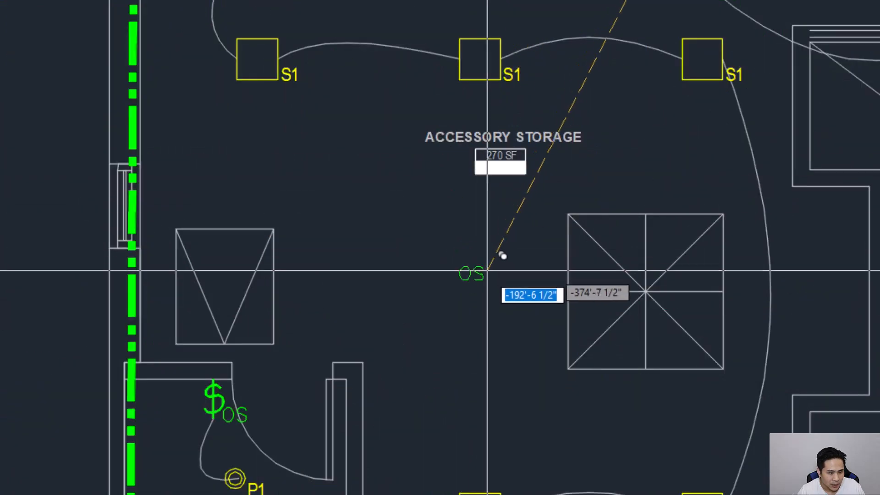
left_click(504, 278)
key("Escape")
- Examine the circled OS sensor's location in relation to the accessory storage's walls, S1 fixtures and switches
mouse_move(524, 305)
middle_mouse_down()
mouse_move(515, 265)
mouse_move(429, 269)
mouse_move(392, 304)
mouse_move(417, 306)
middle_mouse_up()
scroll(486, 249, "down", 4)
scroll(436, 270, "up", 2)
scroll(398, 306, "up", 2)
scroll(415, 315, "down", 4)
scroll(415, 315, "up", 2)
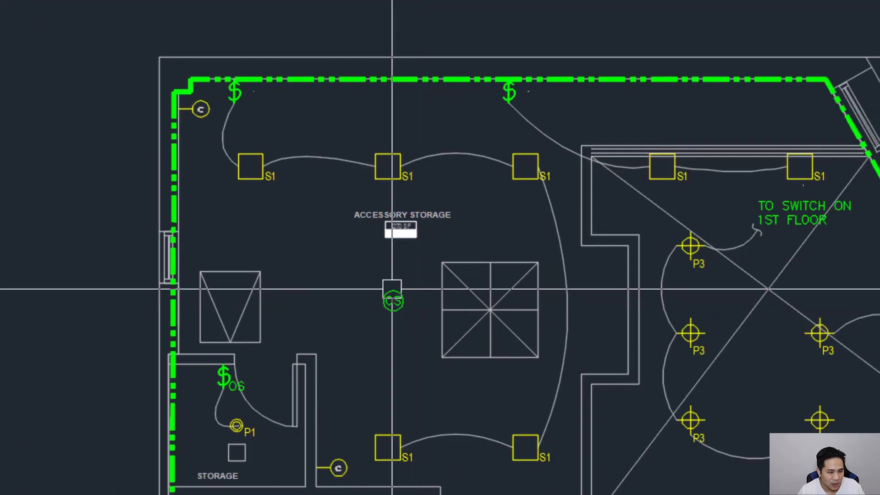
middle_click_drag(429, 353, 389, 290)
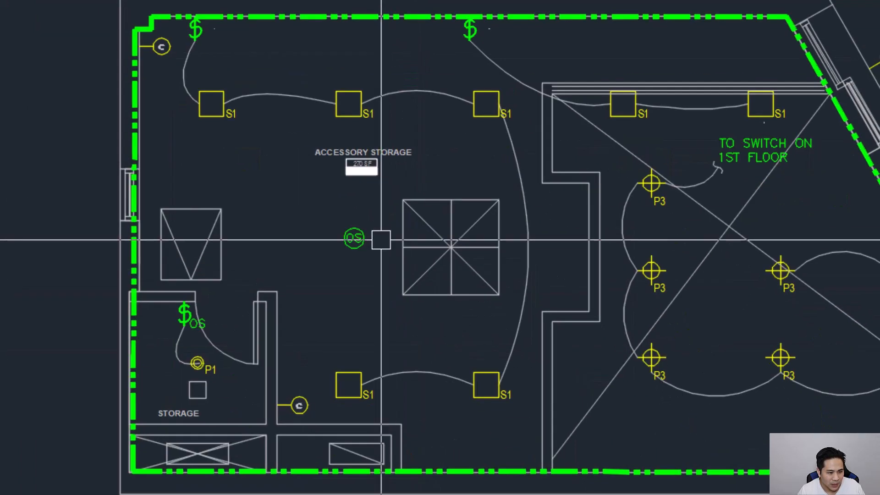
middle_click_drag(371, 230, 367, 258)
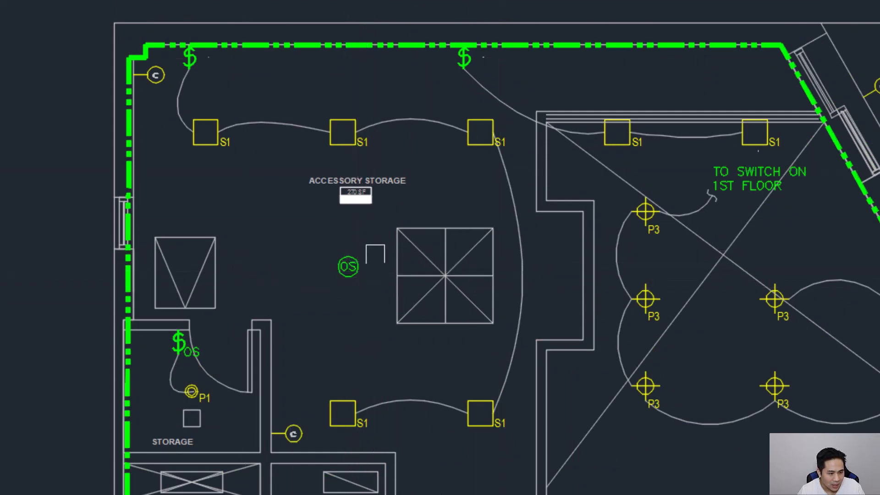
- Draw a 15' horizontal line from the right edge of the circled OS sensor in the accessory storage toward the P3 fixtures
middle_click_drag(372, 266, 323, 263)
scroll(332, 262, "up", 5)
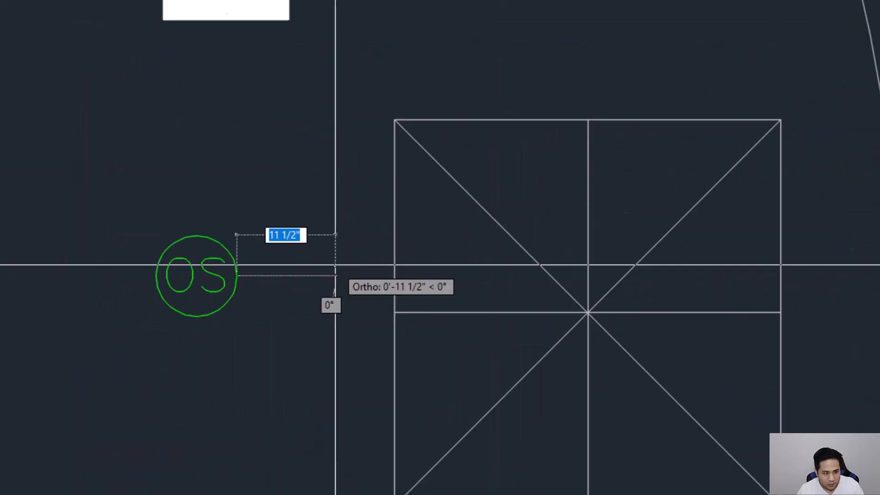
type("15")
type("'")
key("Return")
key("Escape")
scroll(472, 254, "down", 7)
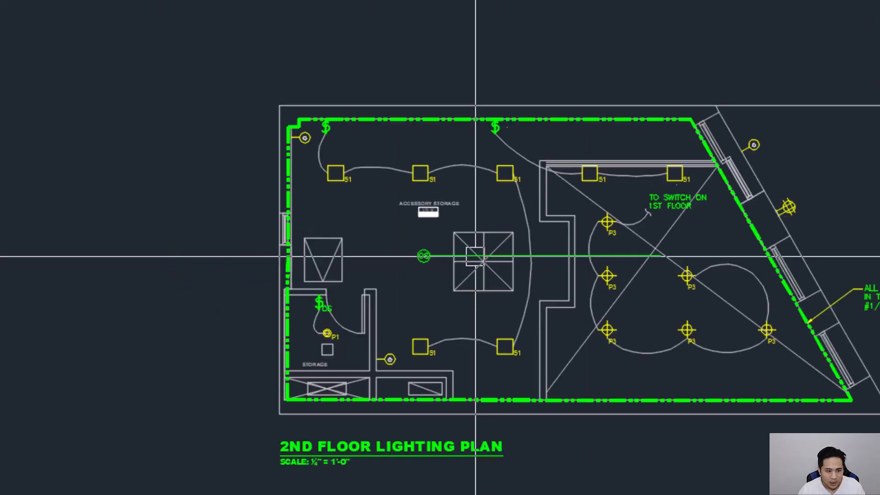
scroll(419, 258, "up", 2)
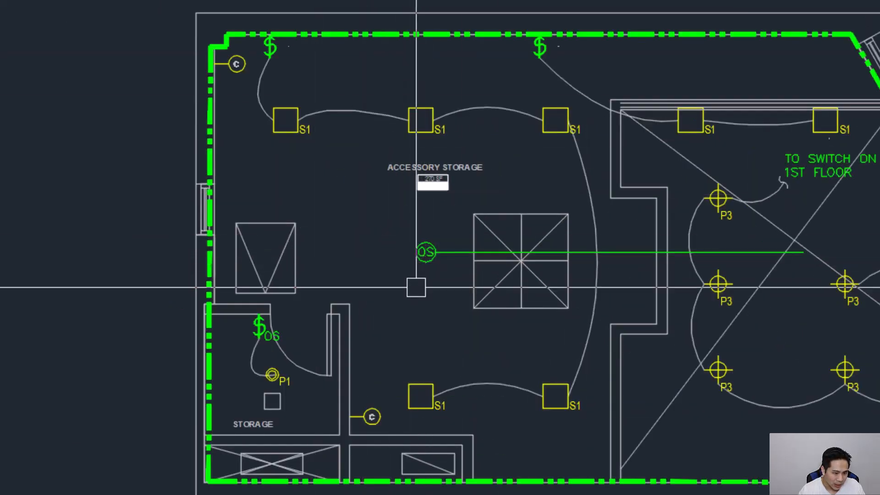
middle_click_drag(603, 318, 544, 318)
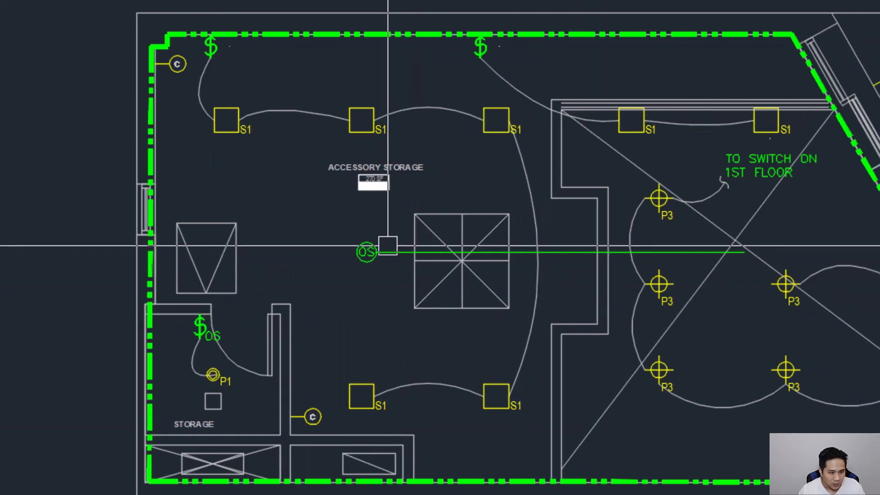